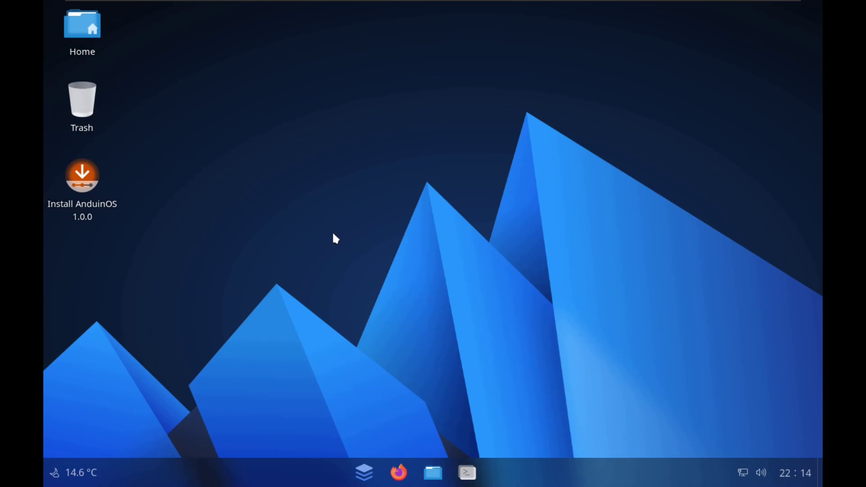
Step: Open System Monitor, maximize its window and review the Resources and File Systems views, ending on Resources
left_click(360, 473)
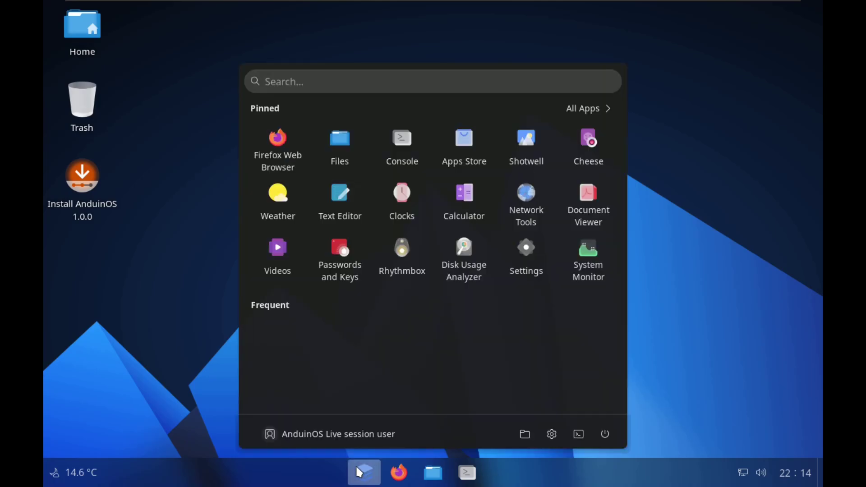
left_click(583, 283)
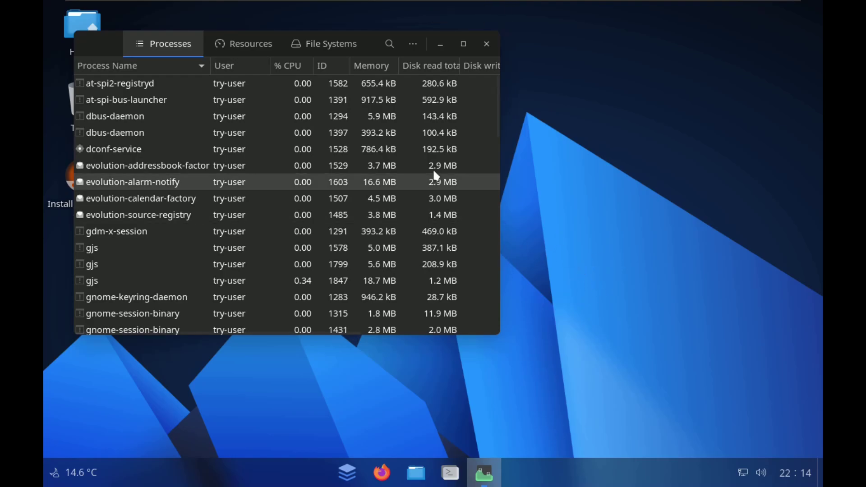
left_click_drag(116, 40, 254, 93)
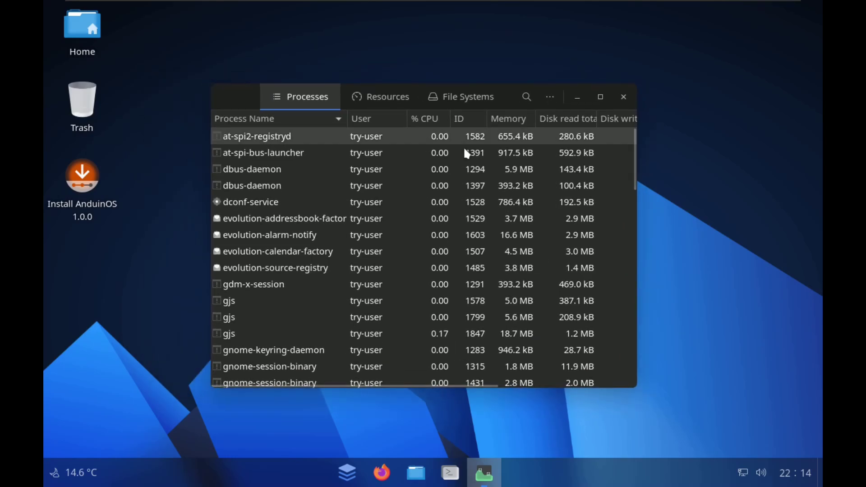
mouse_move(631, 148)
left_mouse_down()
mouse_move(636, 219)
mouse_move(624, 344)
mouse_move(628, 134)
left_mouse_up()
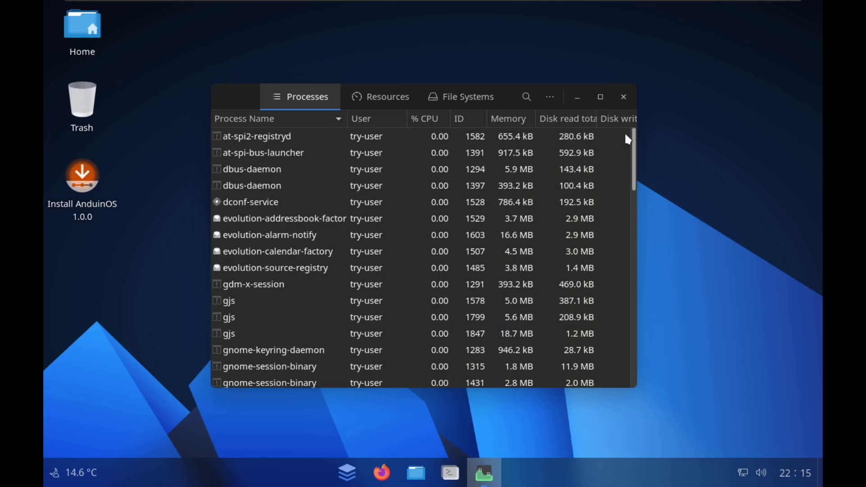
left_click(391, 92)
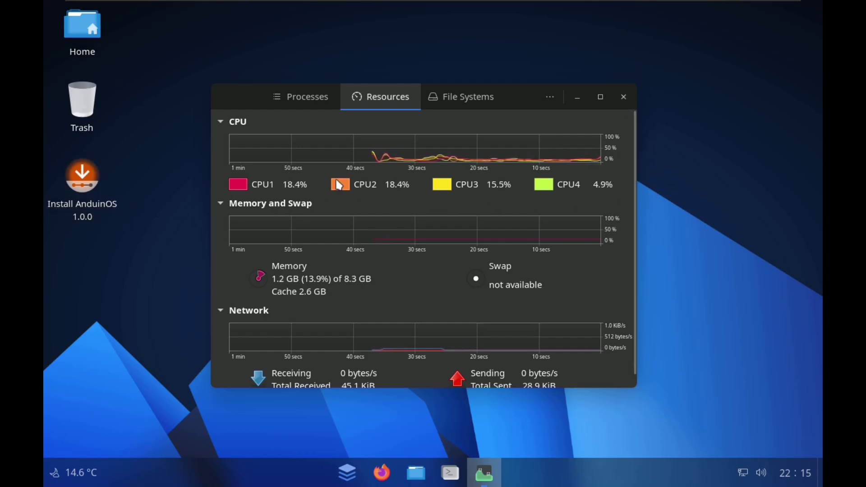
left_click(600, 96)
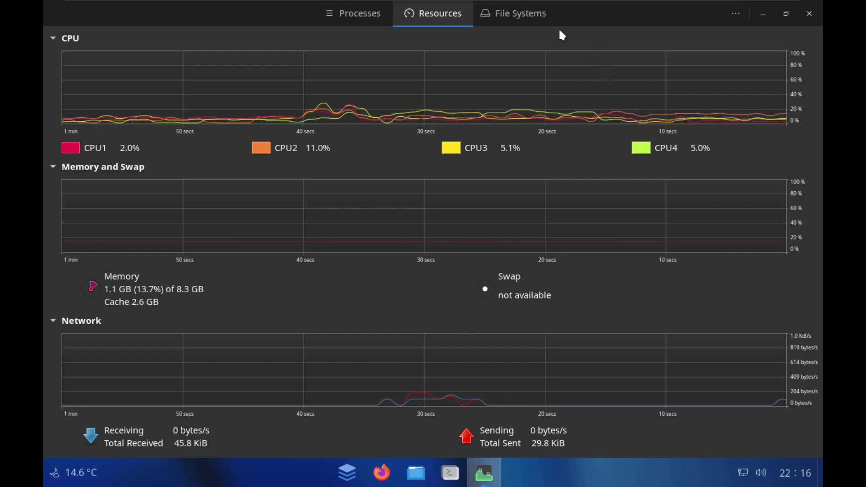
left_click(514, 13)
left_click(437, 15)
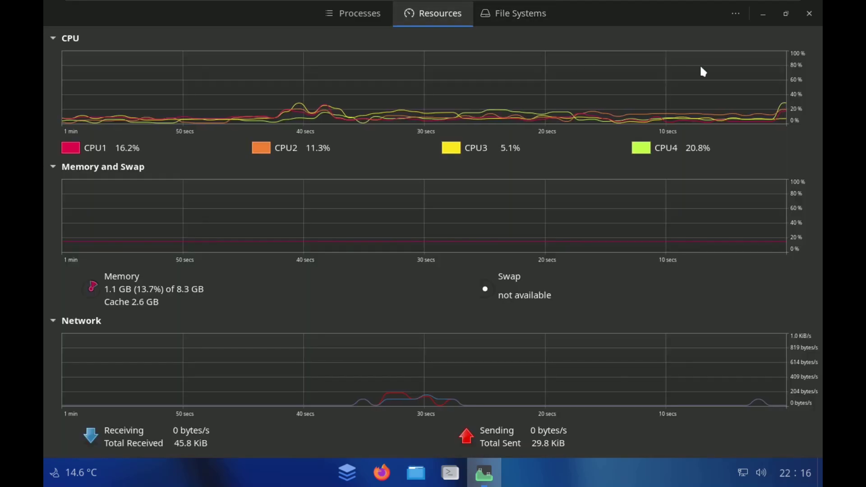
Step: View System Monitor's version information, and place its restored window in the desktop's upper-right corner
left_click(738, 13)
left_click(736, 120)
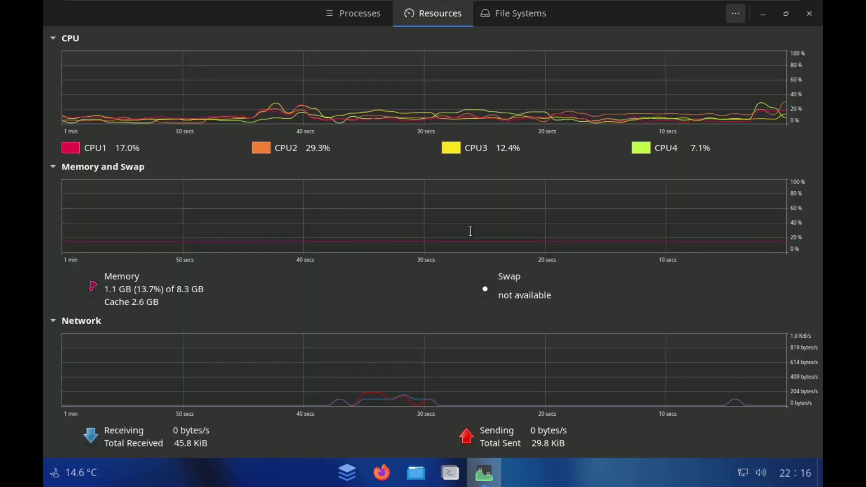
double_click(435, 244)
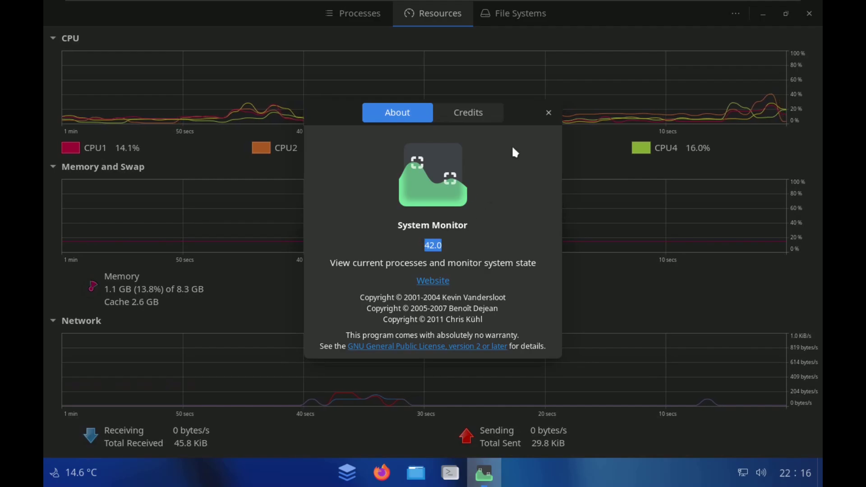
left_click(547, 113)
left_click(785, 13)
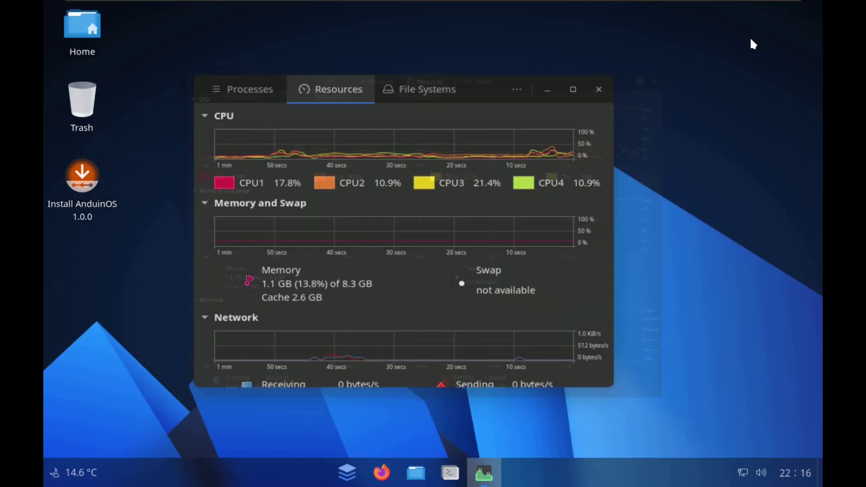
left_click_drag(373, 94, 565, 8)
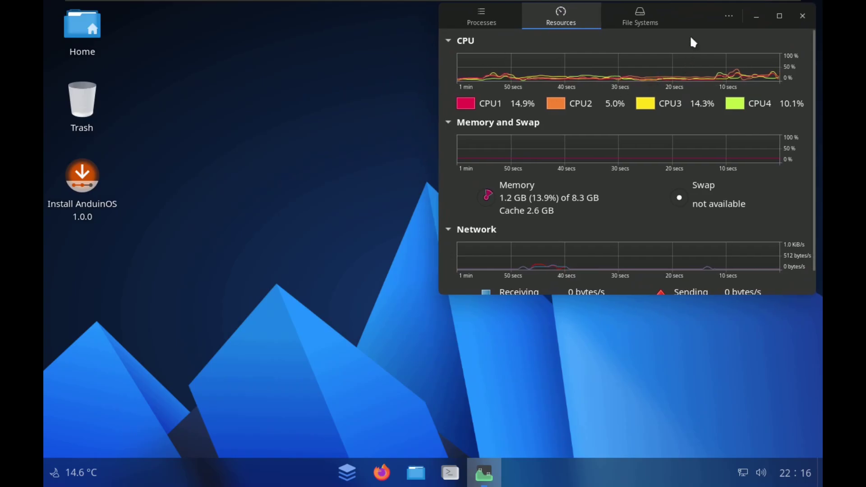
Step: Set the display resolution to 1920 × 1080 (16:9), keep the change, and move System Monitor back to the desktop's upper-right corner
left_click(375, 9)
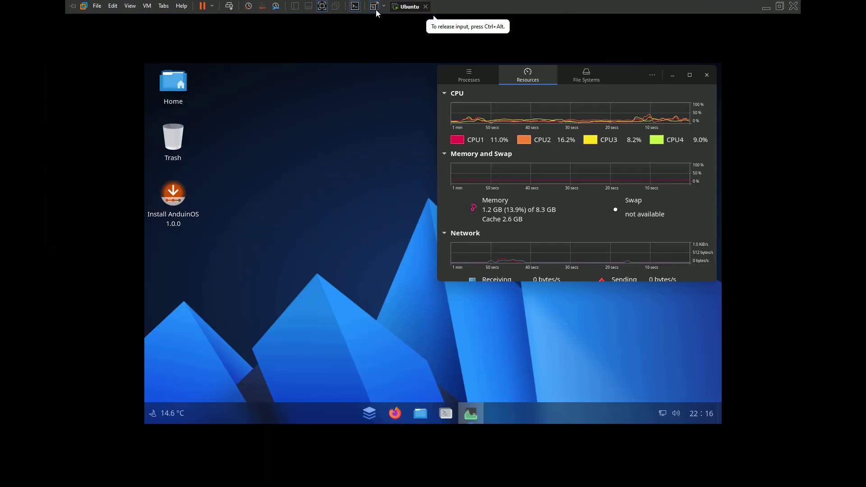
right_click(279, 161)
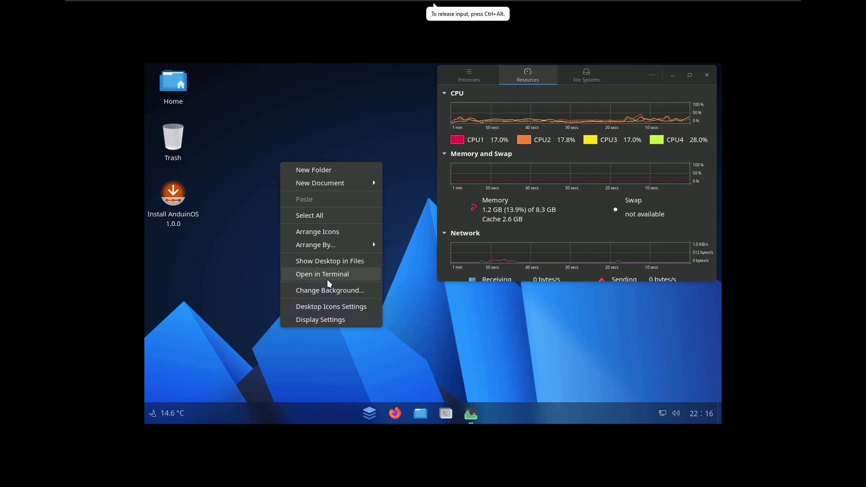
left_click(323, 320)
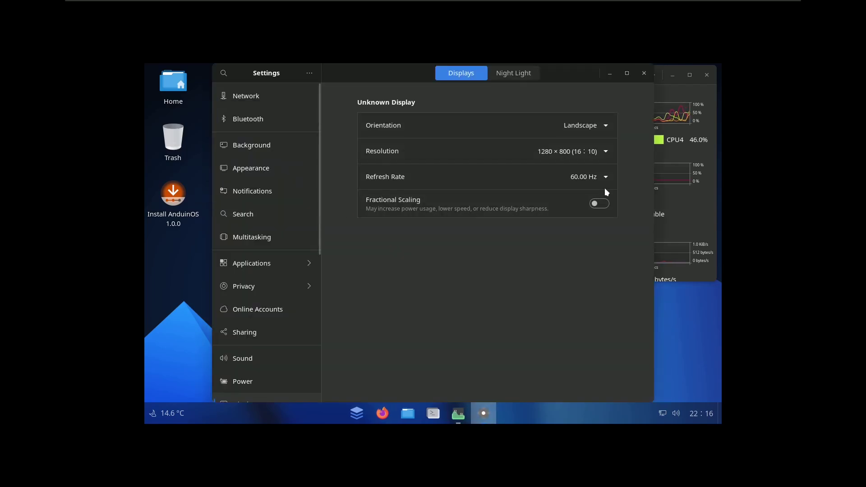
left_click(593, 162)
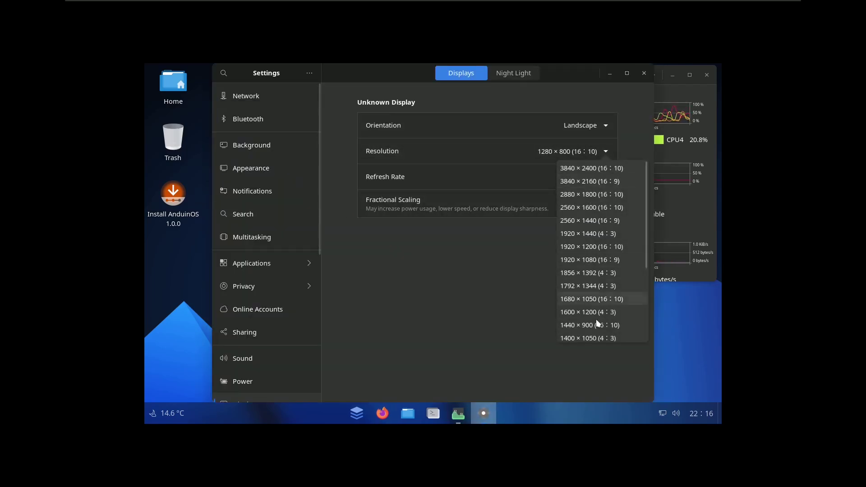
left_click(596, 259)
left_click(635, 73)
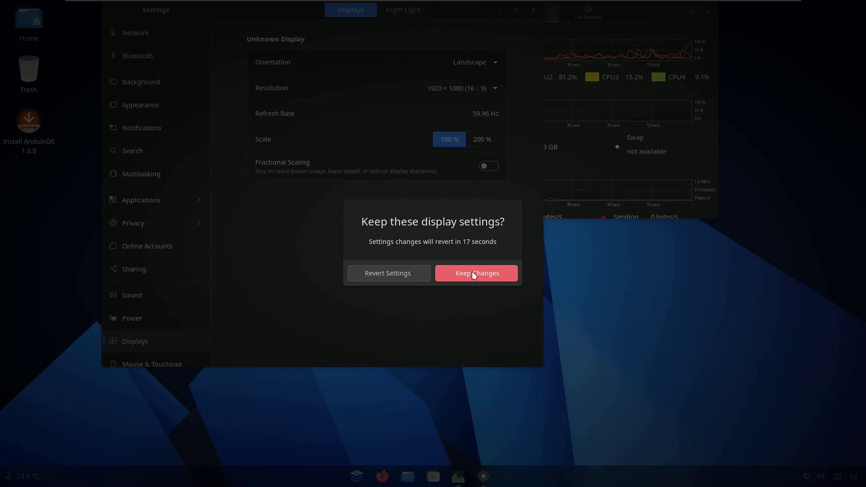
left_click(472, 271)
left_click_drag(624, 15, 768, 11)
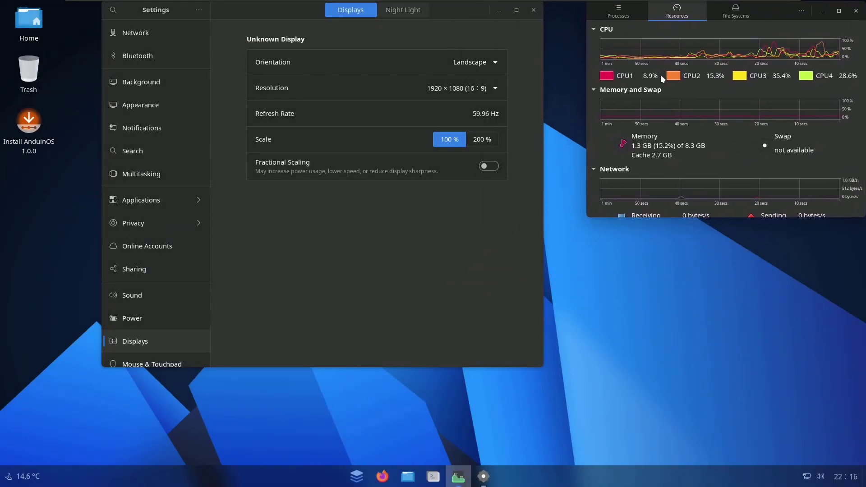
Step: Examine the memory, processor, OS version and GNOME version on the system's About page, and close Settings
left_click_drag(208, 310, 207, 347)
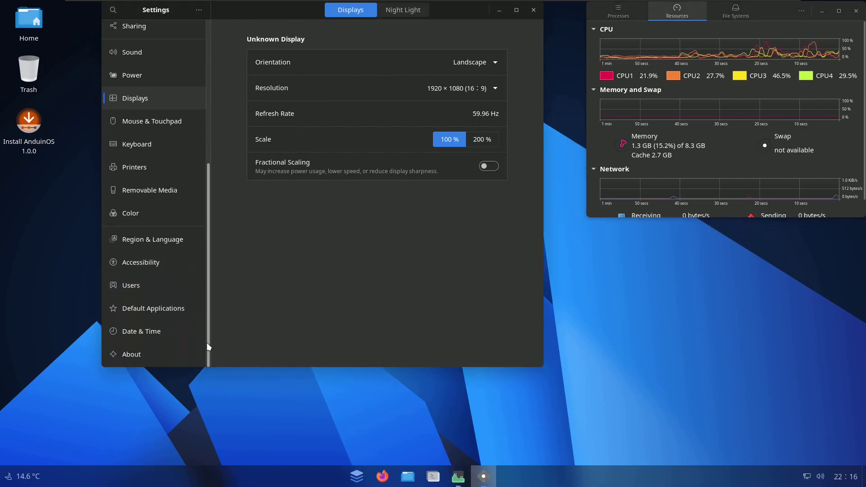
left_click(157, 358)
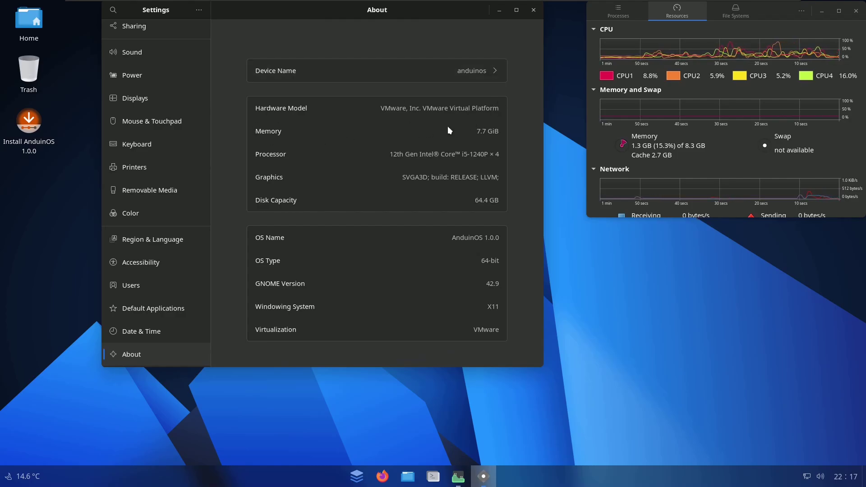
left_click_drag(476, 130, 501, 131)
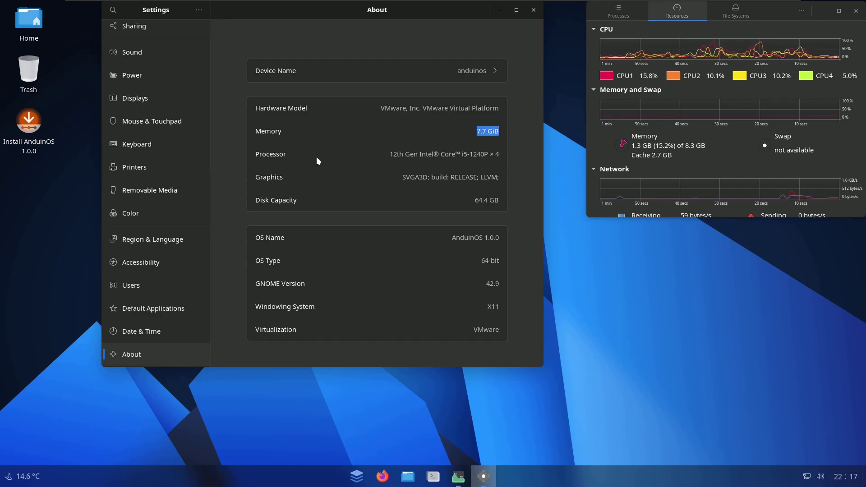
left_click_drag(388, 154, 512, 153)
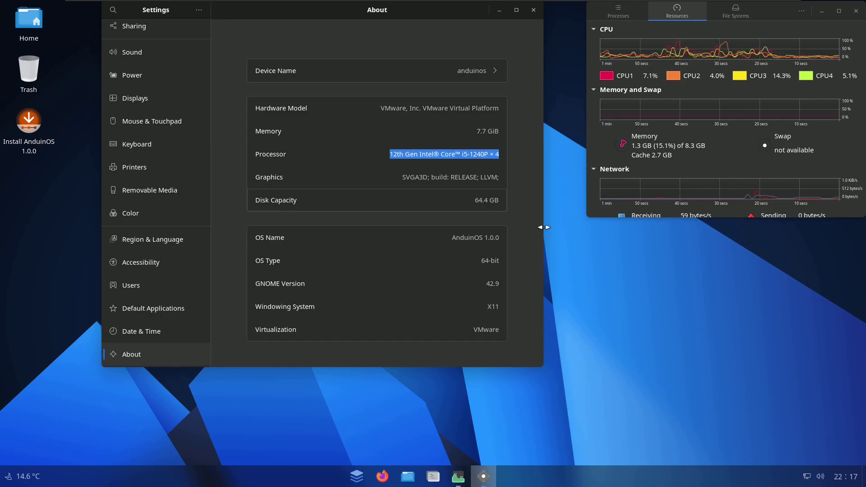
left_click_drag(484, 238, 502, 238)
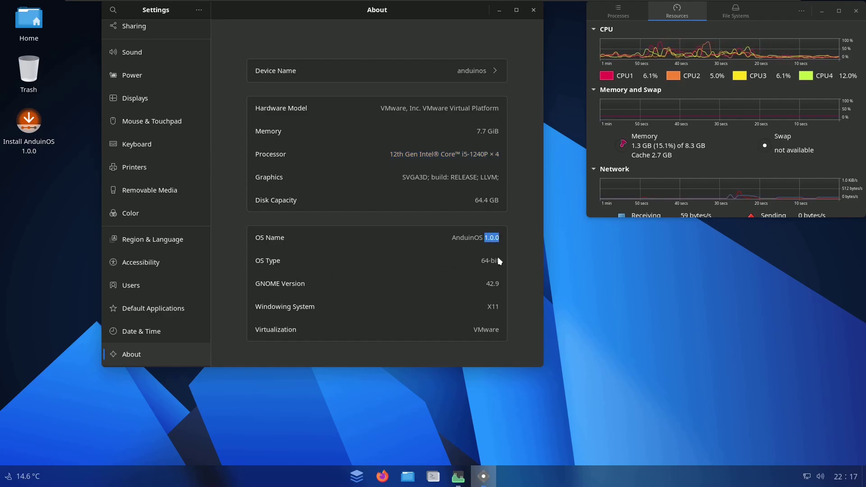
left_click_drag(486, 283, 504, 283)
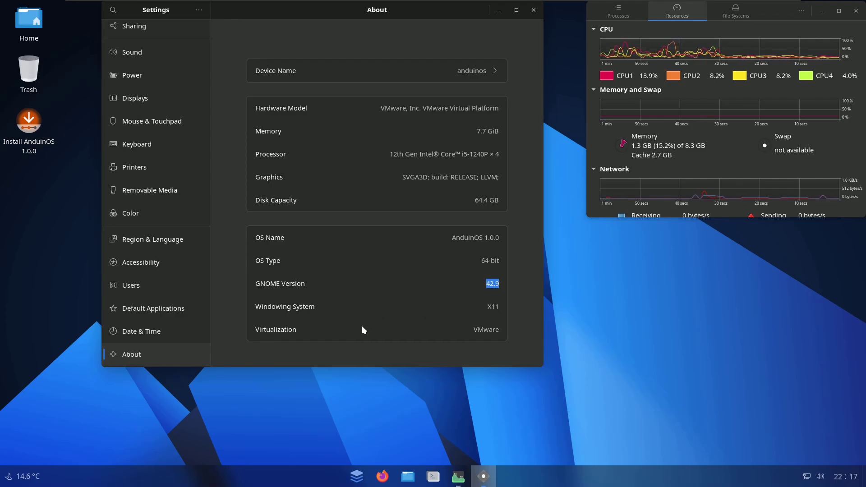
left_click(533, 10)
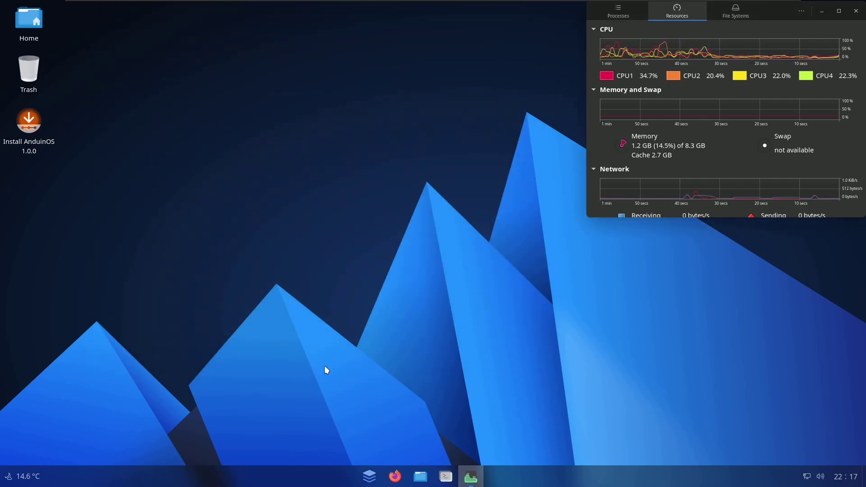
Step: Launch Firefox and a Console window below System Monitor, and view the Console's version information
left_click(395, 476)
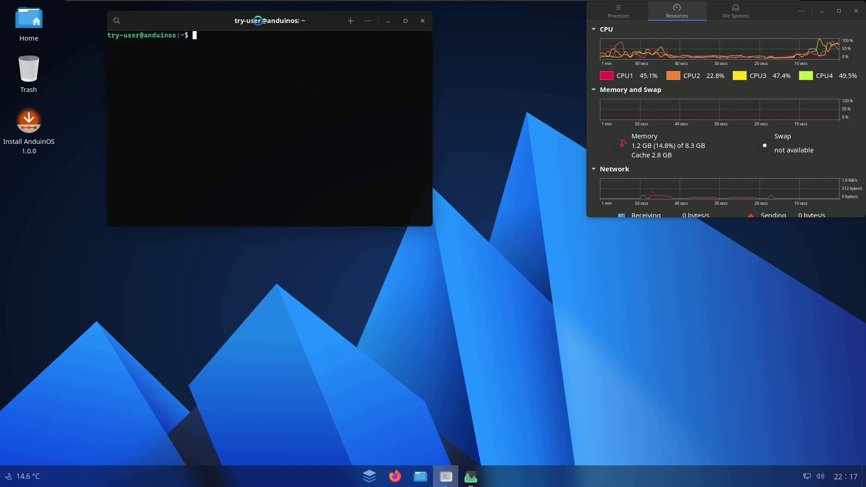
left_click_drag(266, 20, 651, 177)
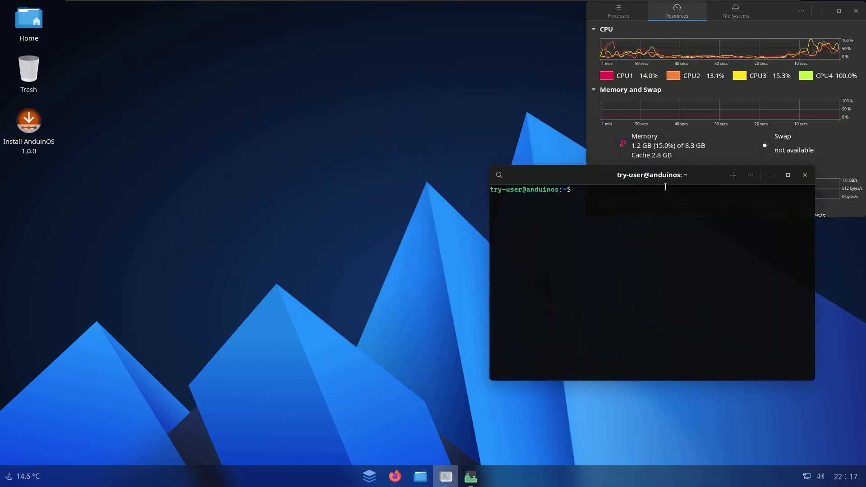
left_click(750, 175)
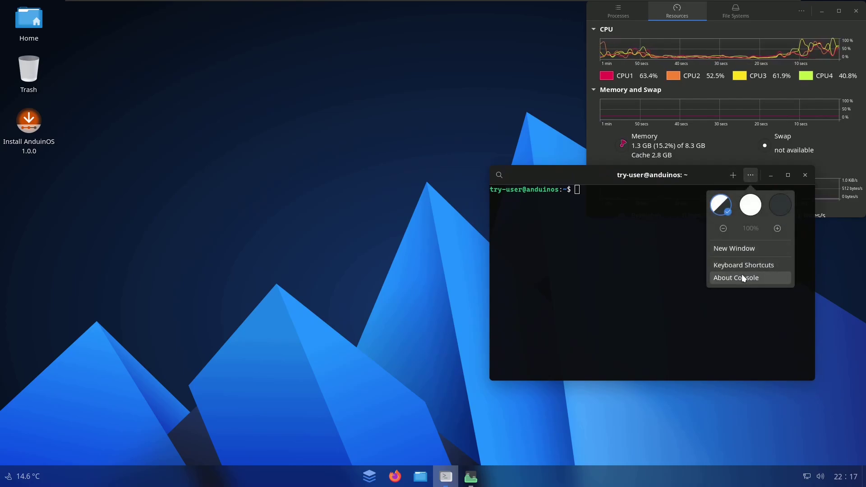
left_click(741, 275)
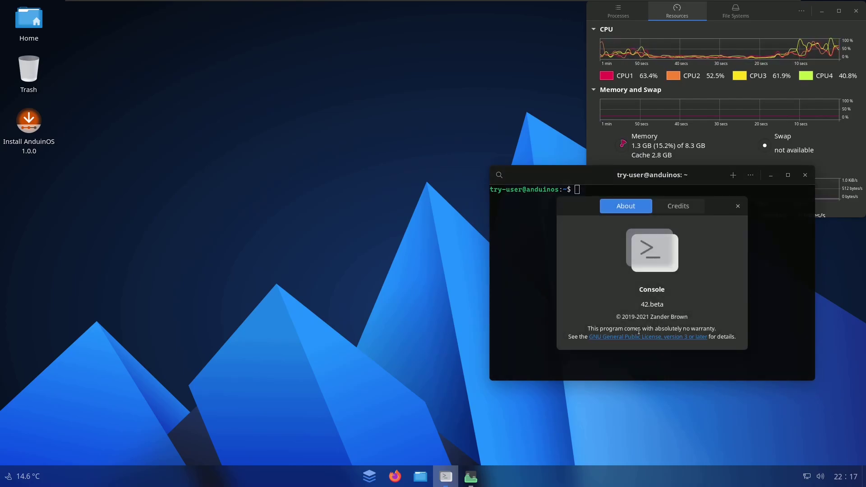
left_click(737, 207)
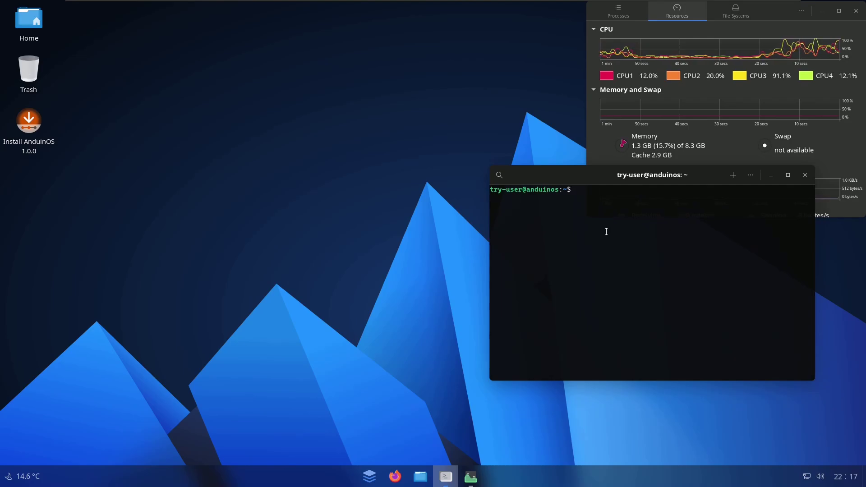
Step: Try to run the inxi command in the Console
type("inxi")
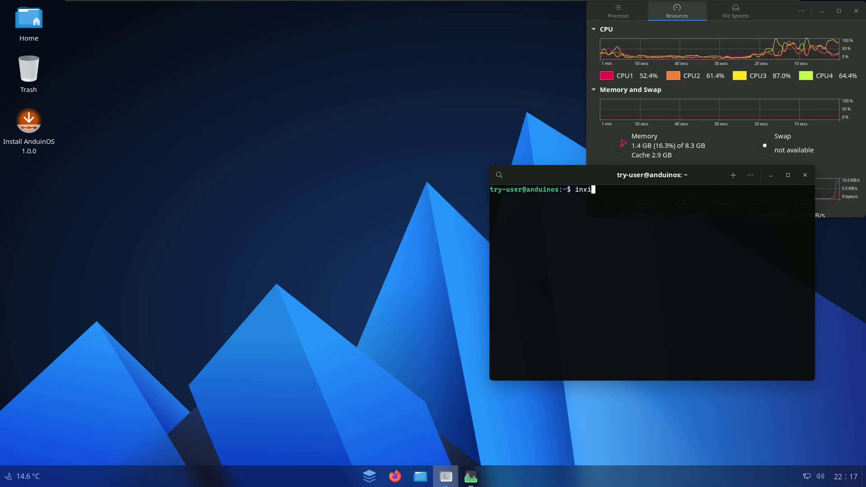
key("Return")
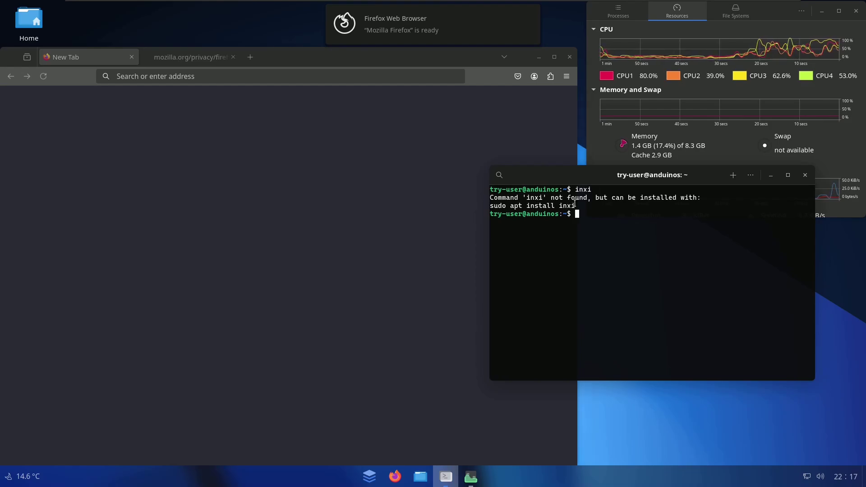
Step: Copy the suggested command sudo apt install inxi to the Console prompt and run it
left_click_drag(575, 206, 490, 206)
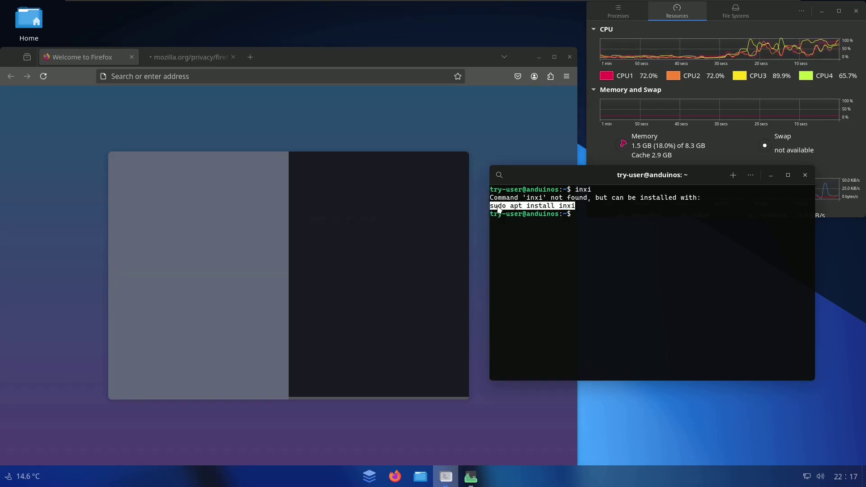
right_click(497, 207)
left_click(512, 214)
right_click(580, 216)
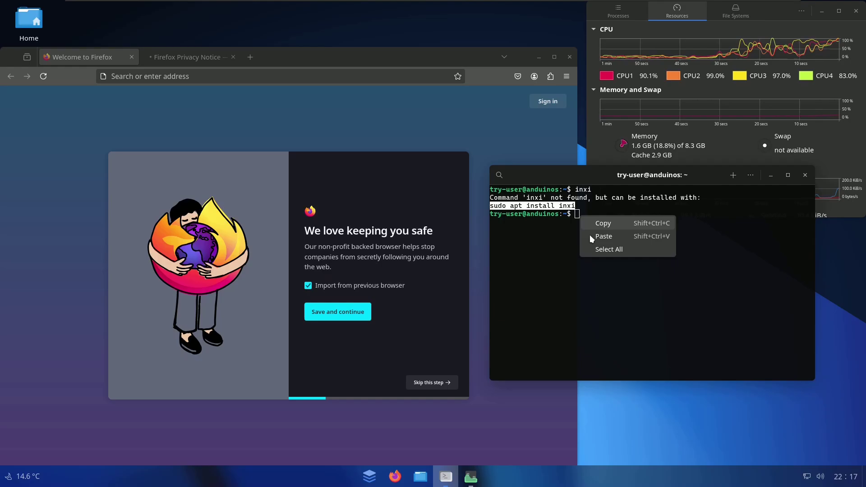
left_click(591, 239)
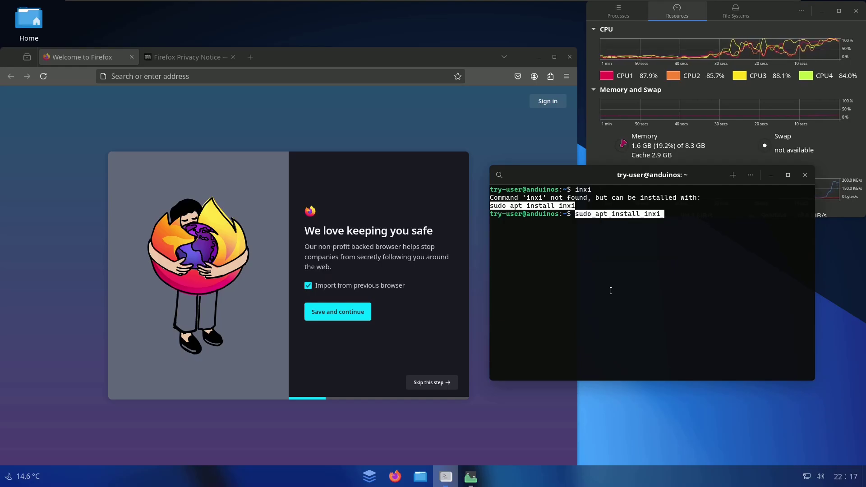
key("Return")
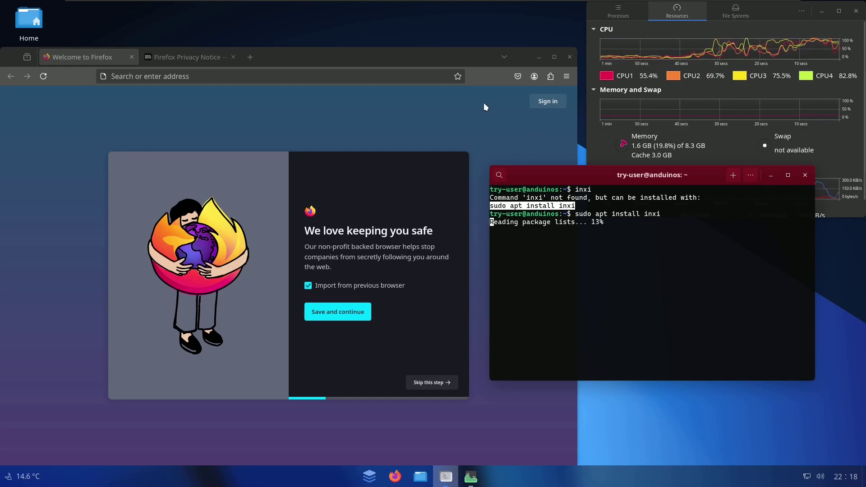
Step: Move the Firefox window up to the screen's edge, enlarge it, and close the Firefox Privacy Notice tab
left_click(426, 59)
left_click_drag(426, 56, 426, 2)
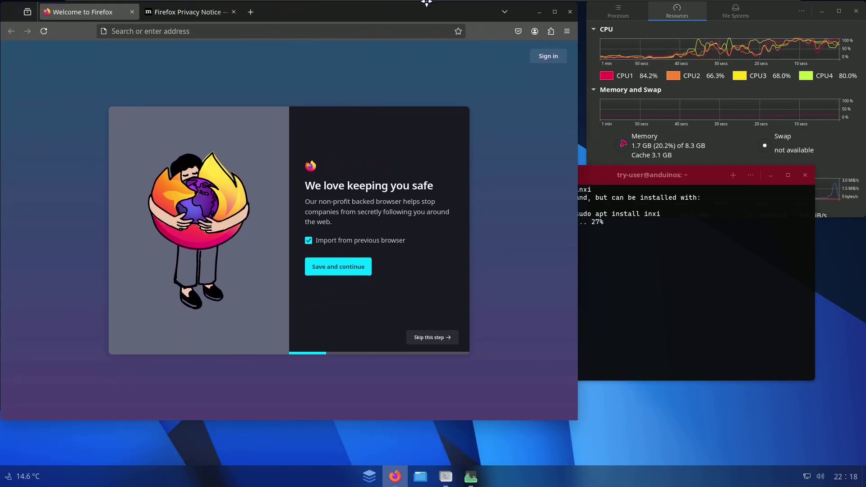
left_click_drag(572, 412, 593, 462)
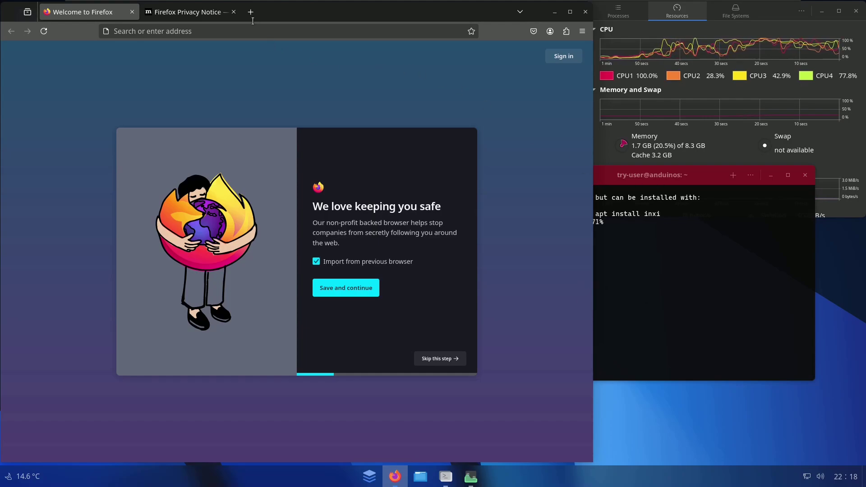
left_click(233, 13)
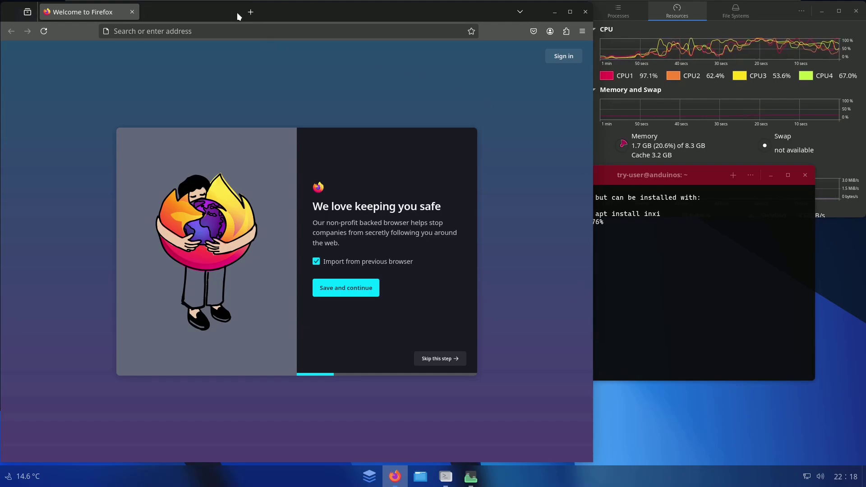
Step: View Firefox's version information in its About dialog
left_click(581, 32)
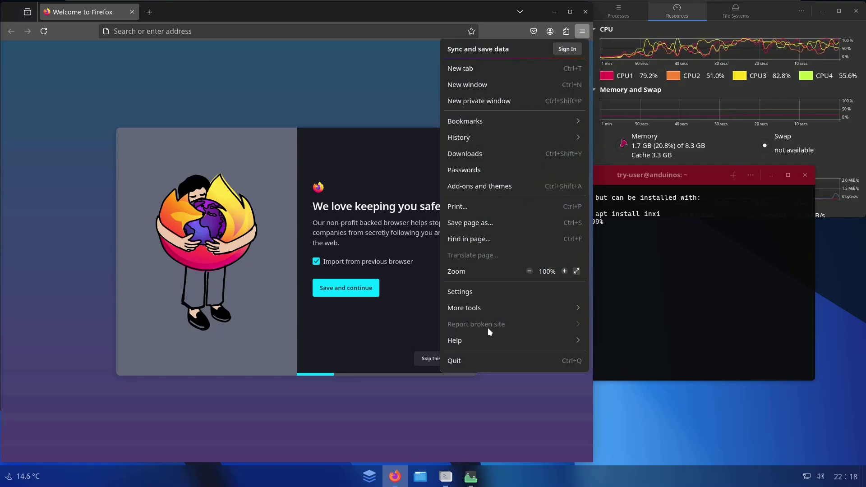
left_click(483, 339)
left_click(468, 166)
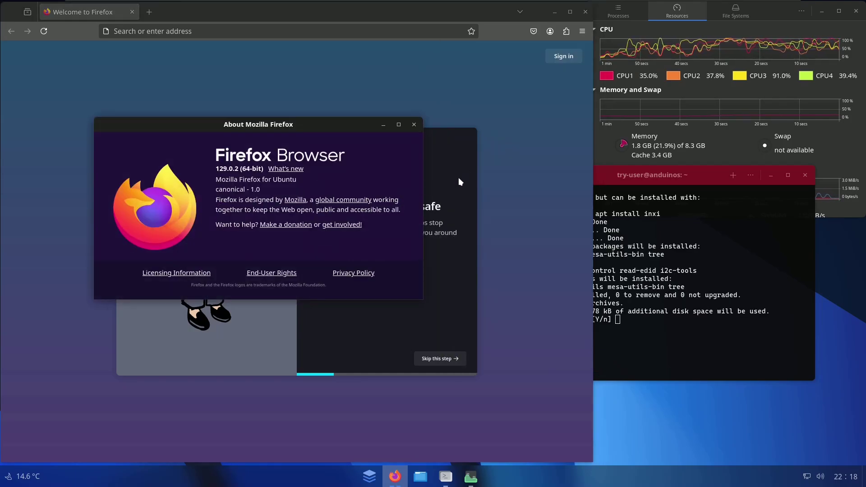
Step: Answer y at the Console's installation prompt to install inxi and its additional packages
left_click(653, 331)
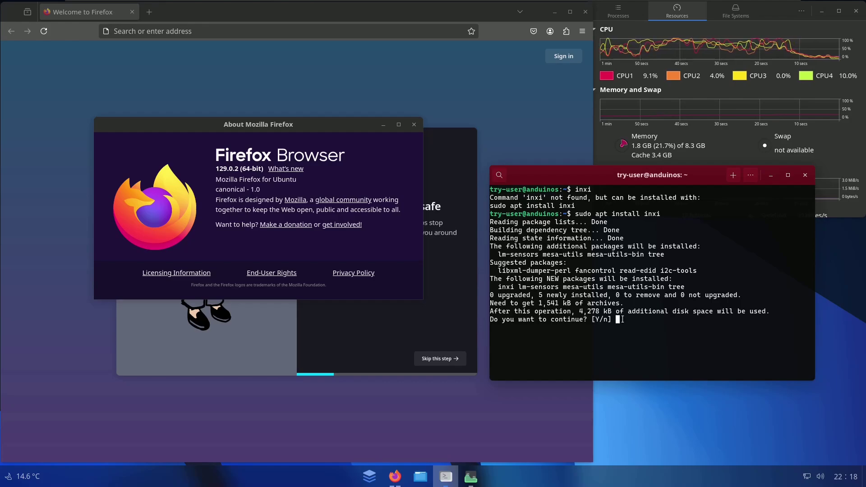
type("y")
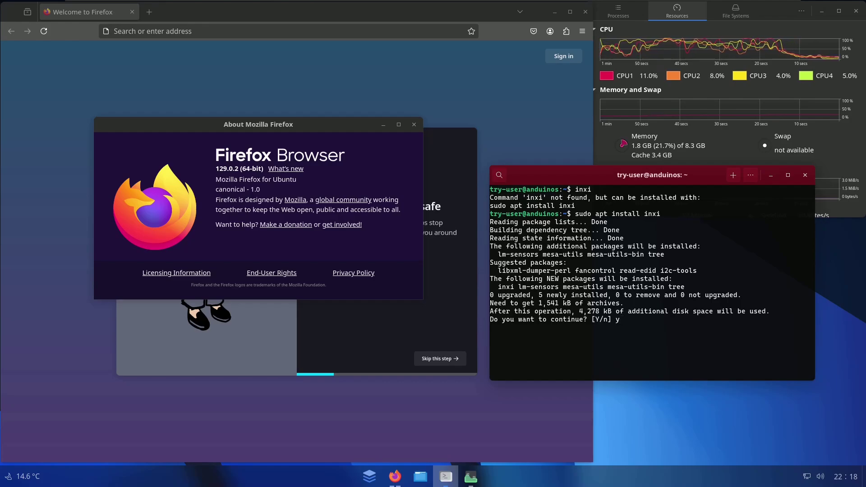
key("Return")
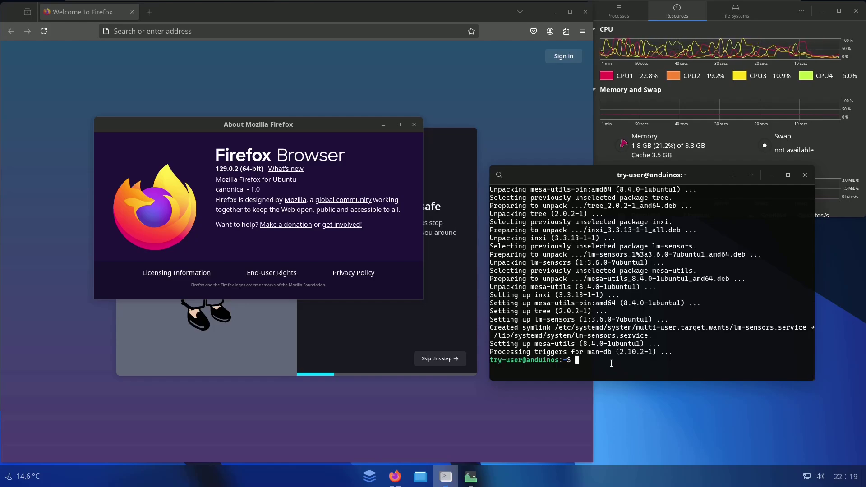
Step: Try to run the neofetch command in the Console
type("neo")
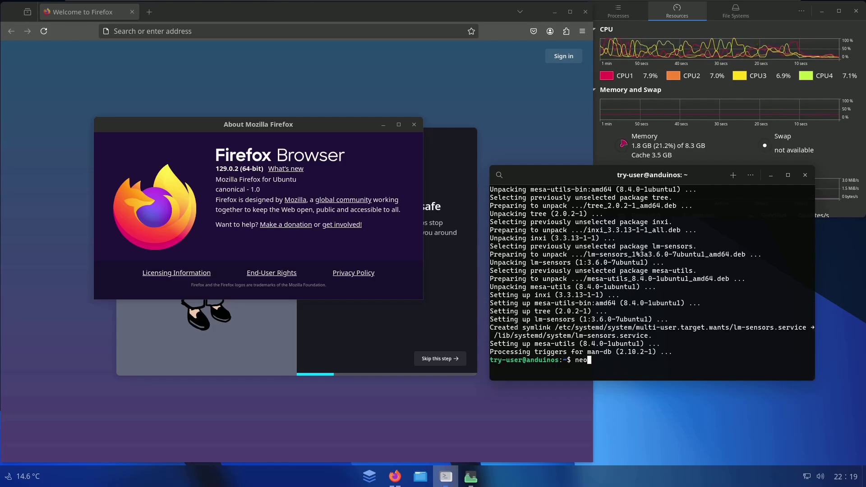
type("fetch")
key("Return")
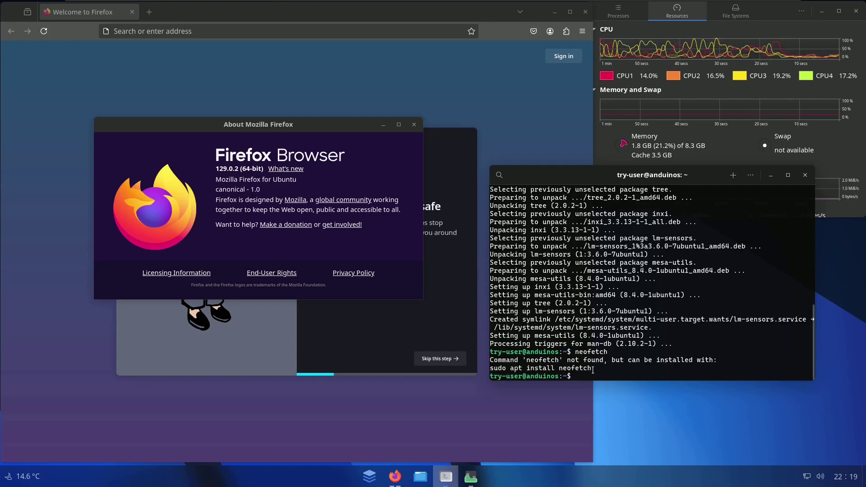
Step: Copy the suggested command sudo apt install neofetch to the Console prompt, run it and answer y to the installation
left_click_drag(591, 367, 490, 369)
right_click(501, 369)
left_click(522, 375)
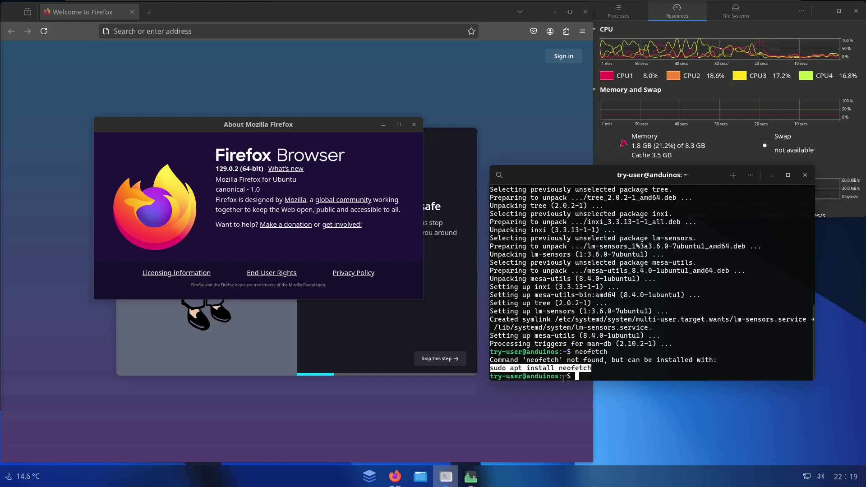
right_click(584, 377)
left_click(616, 398)
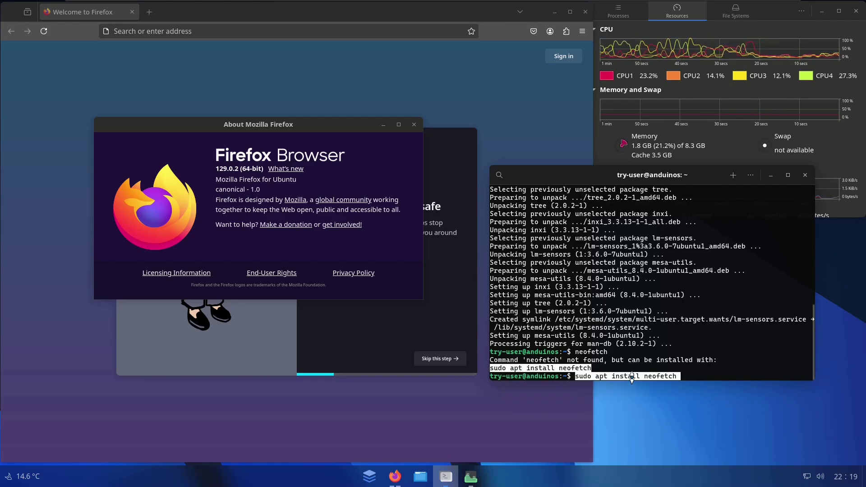
key("Return")
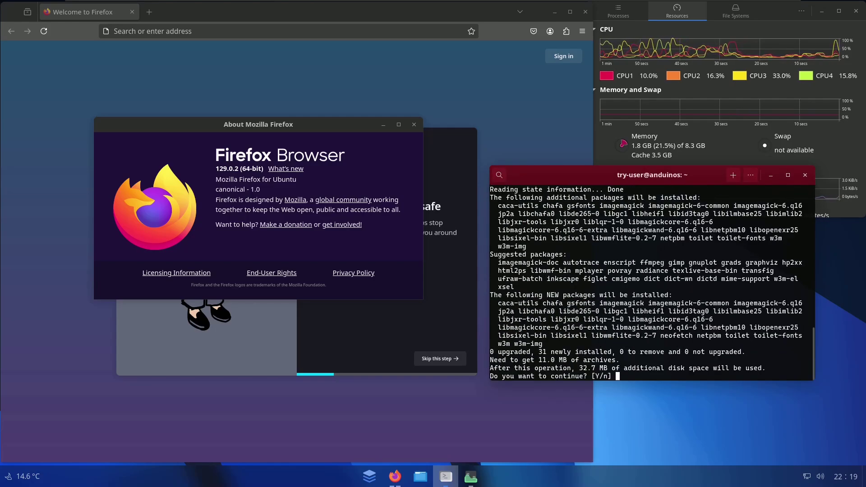
type("y")
key("Return")
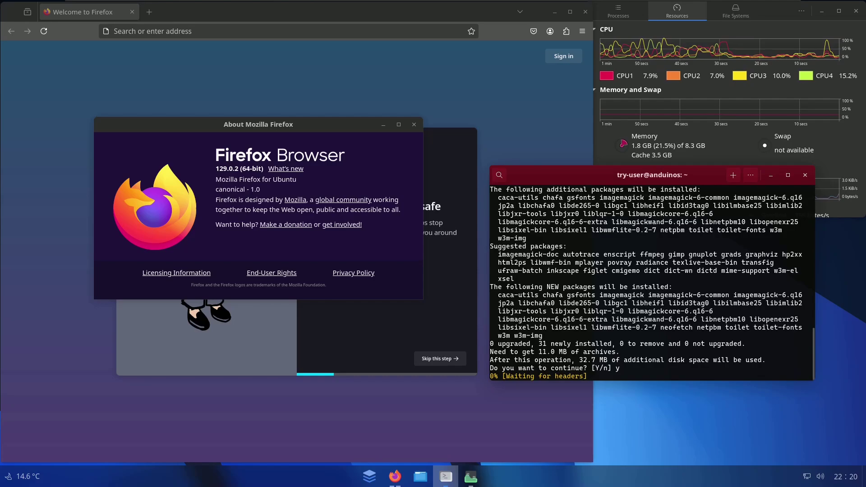
Step: Return to the main Firefox window and load the about:support page
left_click(561, 139)
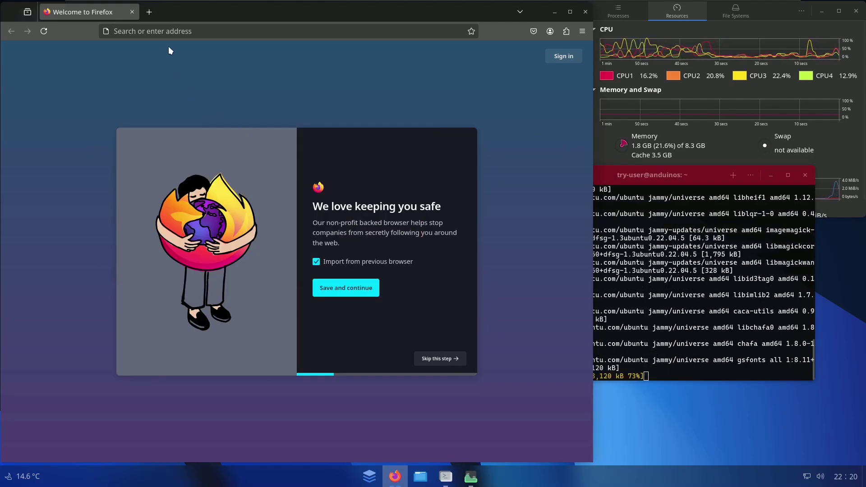
left_click(163, 31)
type("about")
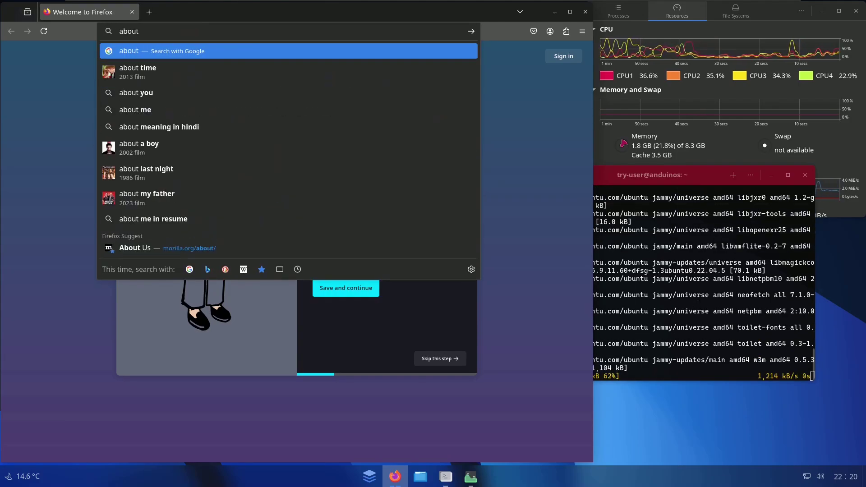
type(":support")
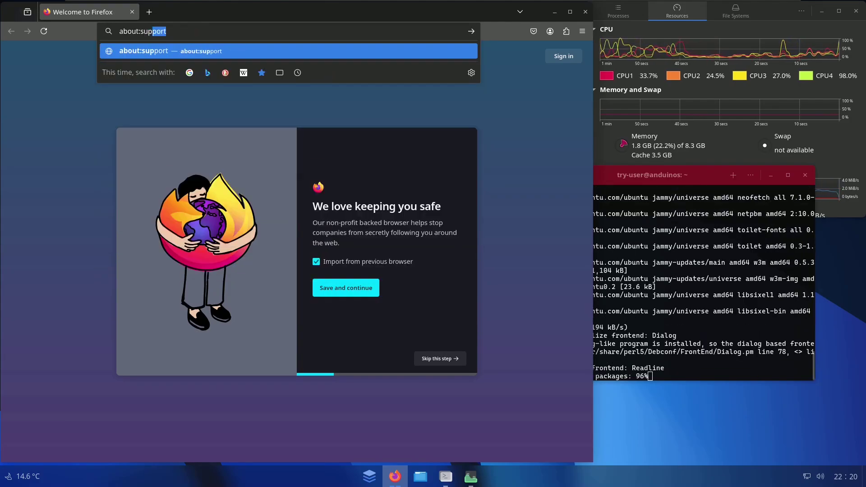
key("Return")
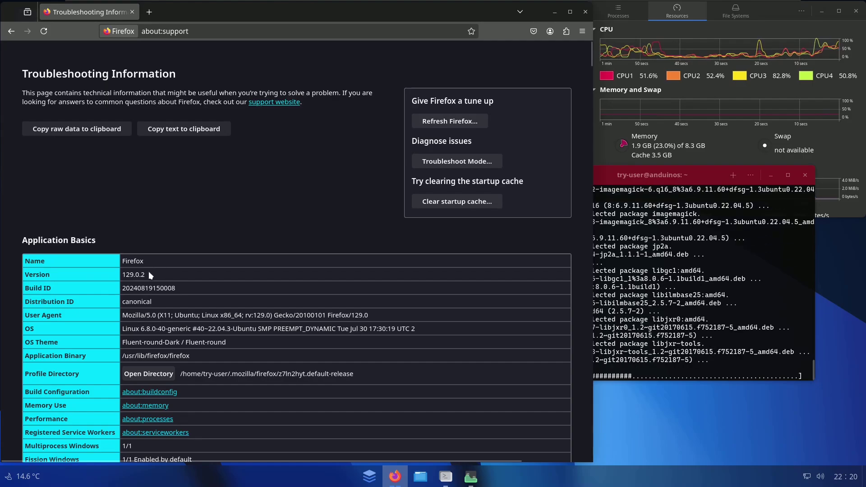
Step: Examine Firefox's name, version, build ID, distribution ID, user agent and OS under Application Basics
left_click_drag(149, 261, 120, 262)
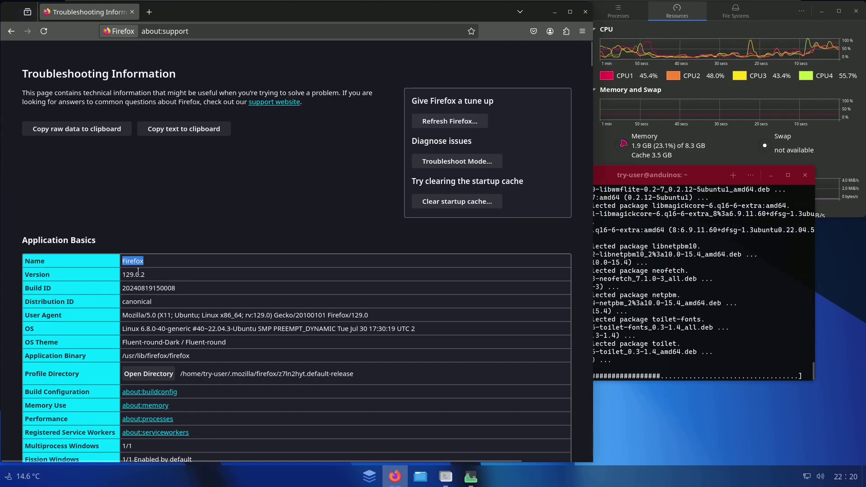
double_click(126, 274)
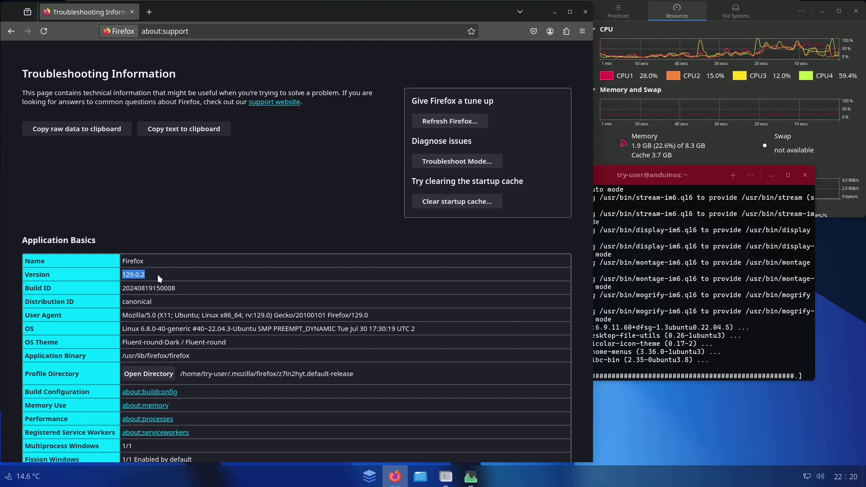
left_click_drag(178, 286, 109, 287)
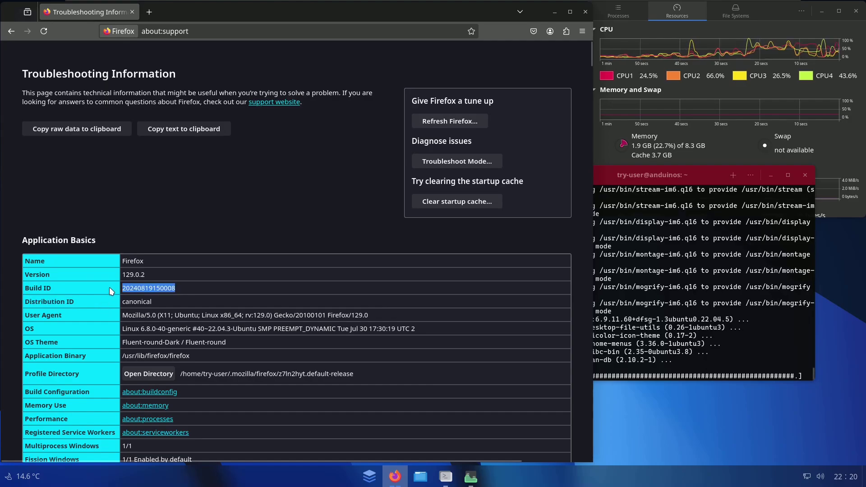
left_click_drag(158, 300, 120, 305)
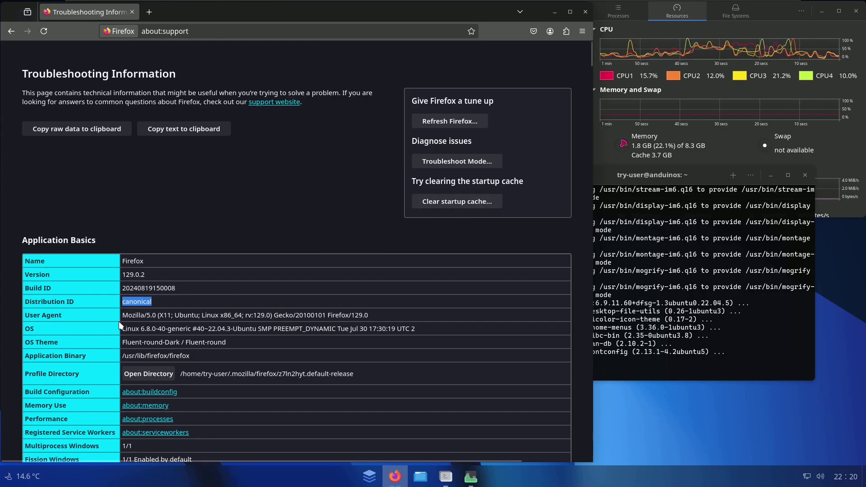
left_click_drag(121, 314, 285, 328)
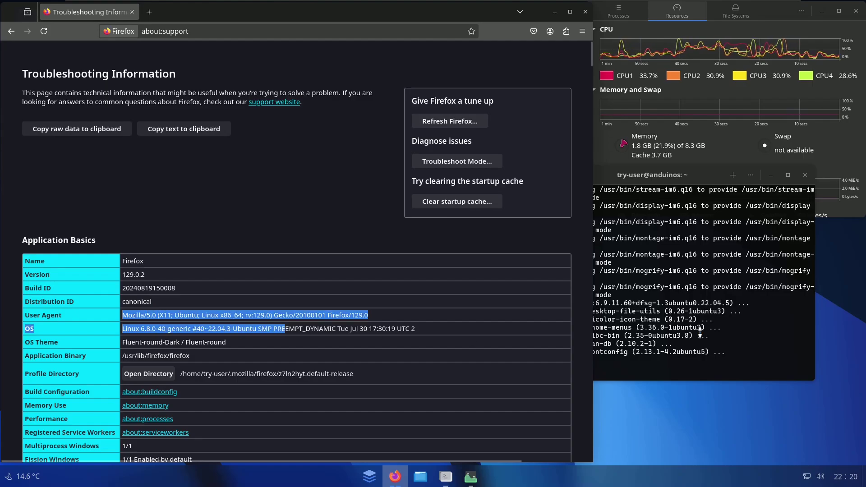
Step: Close the Console window and examine the Linux kernel version in the OS row of Application Basics
left_click(741, 324)
left_click(804, 175)
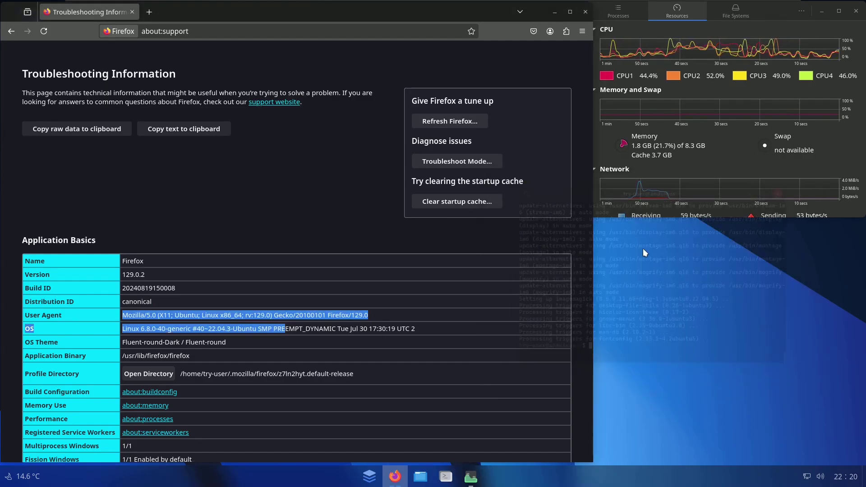
left_click(228, 345)
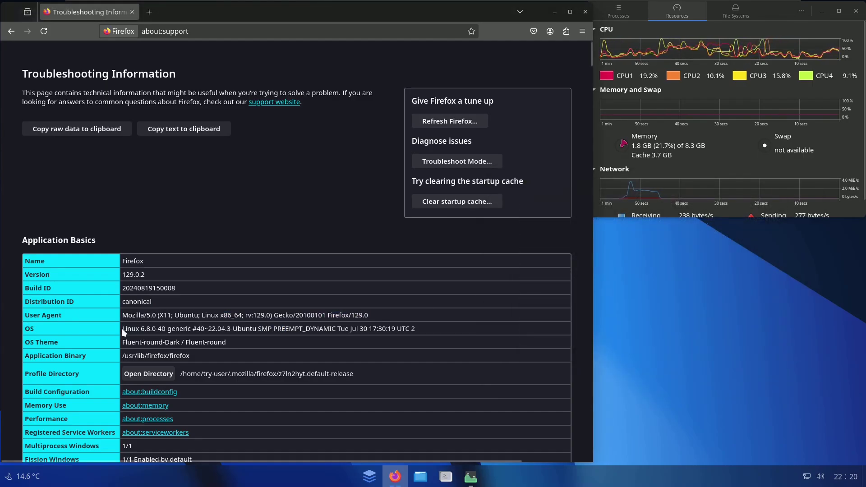
left_click_drag(122, 328, 163, 338)
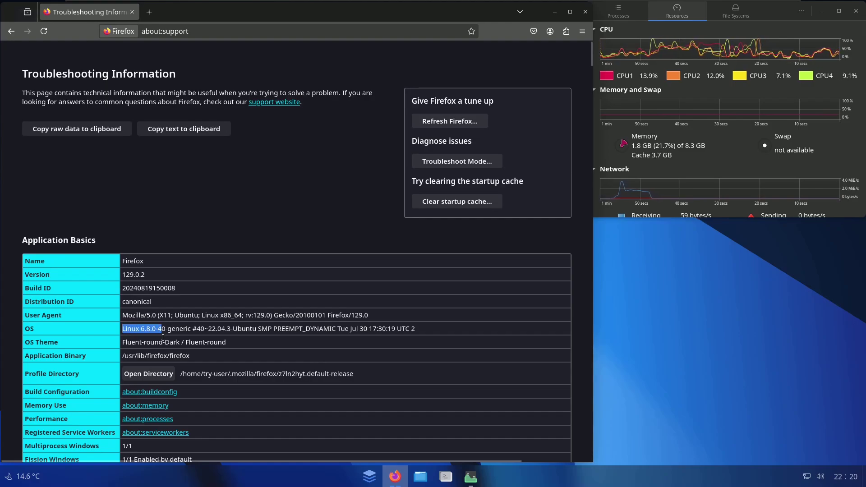
Step: Search Google for linux kernel in a new tab, answer the cookie consent and open The Linux Kernel Archives
left_click(149, 16)
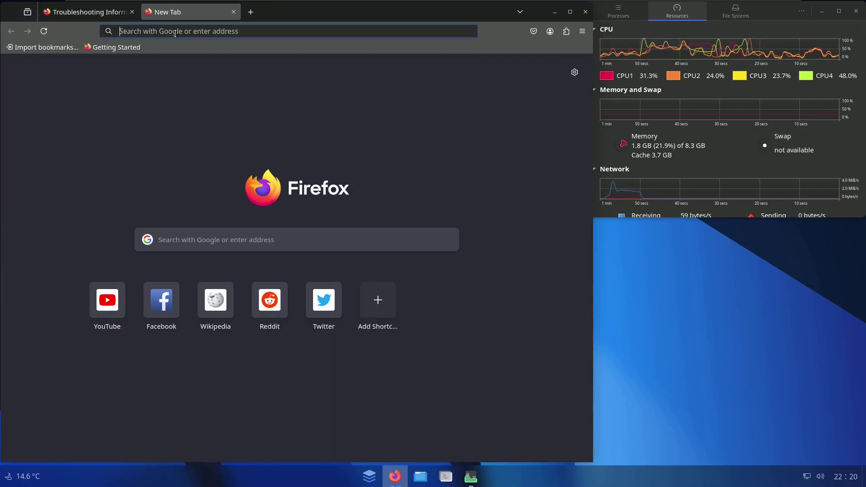
left_click(175, 32)
type("lin")
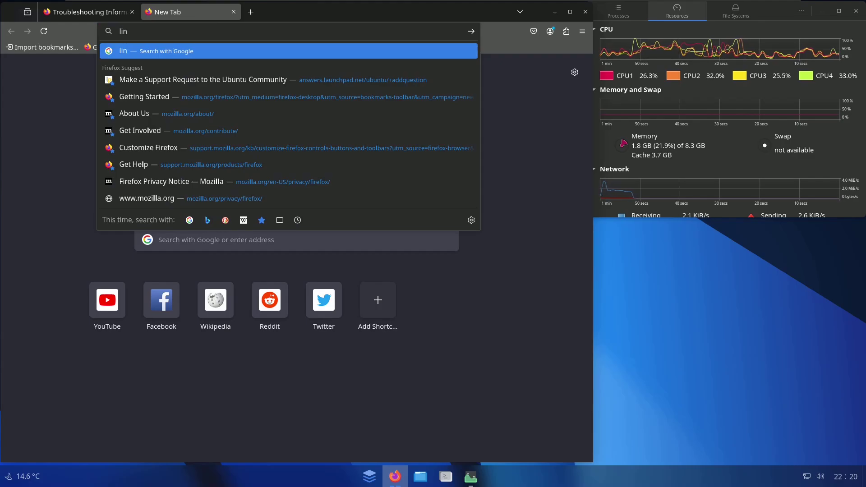
type("ux ke")
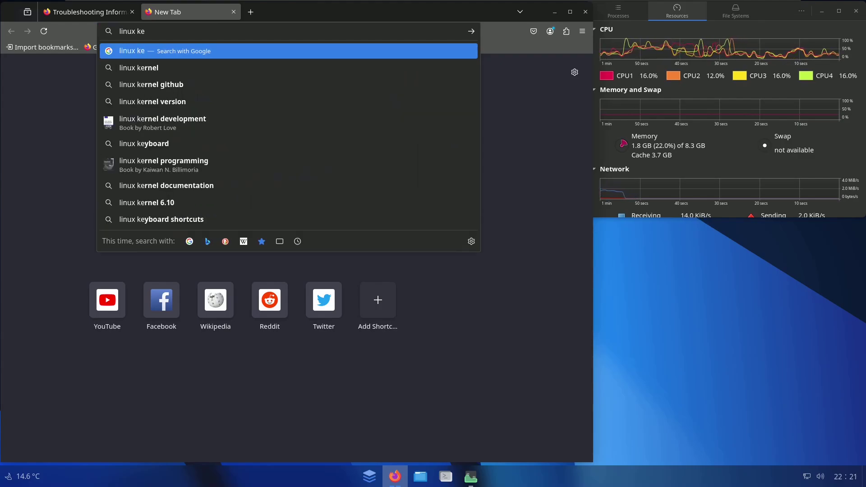
key("Down")
key("Return")
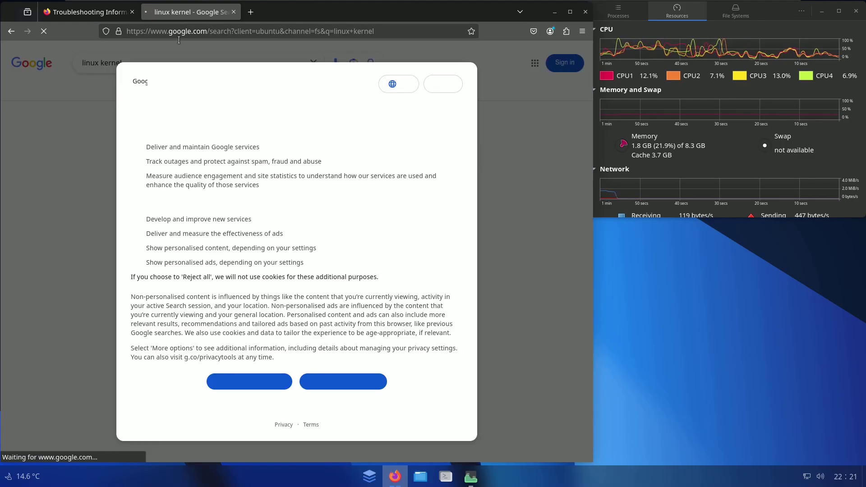
left_click(342, 381)
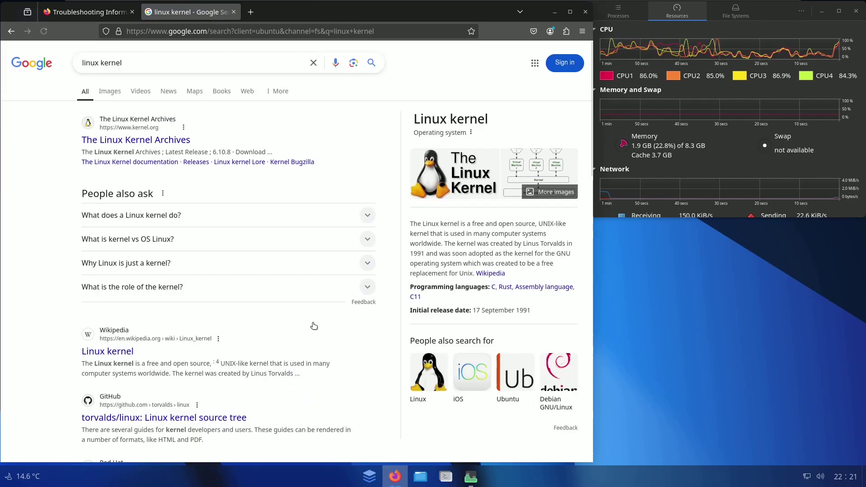
left_click(164, 140)
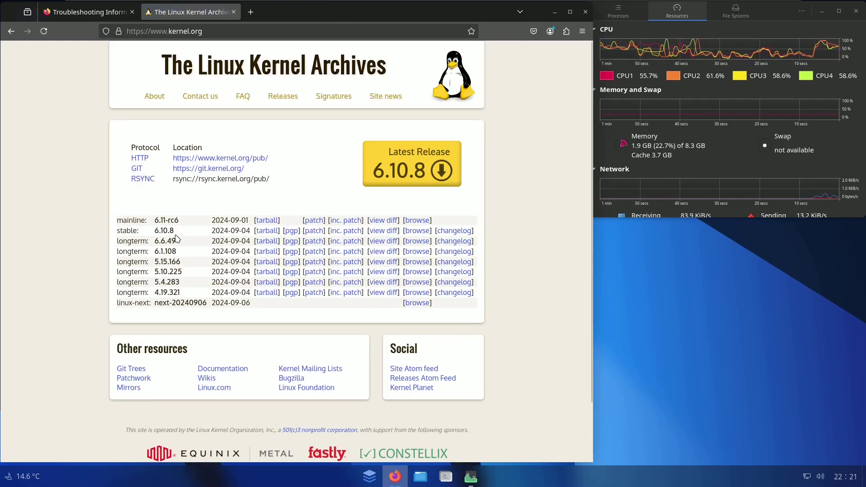
Step: Check the stable, longterm and mainline kernel versions listed on kernel.org and open the site's Releases page
left_click_drag(174, 230, 125, 230)
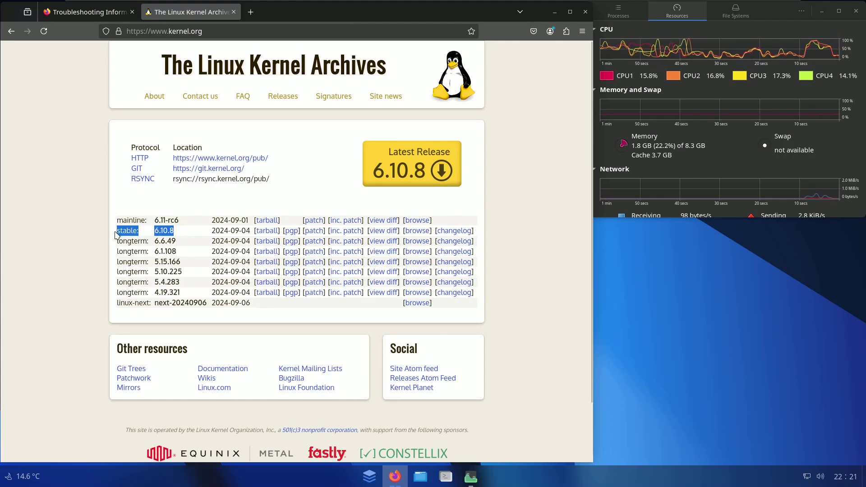
left_click_drag(176, 242, 174, 219)
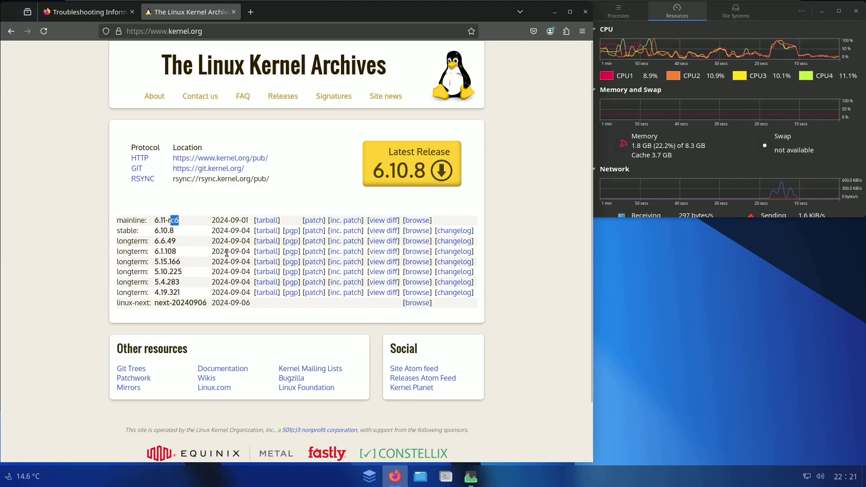
left_click(283, 96)
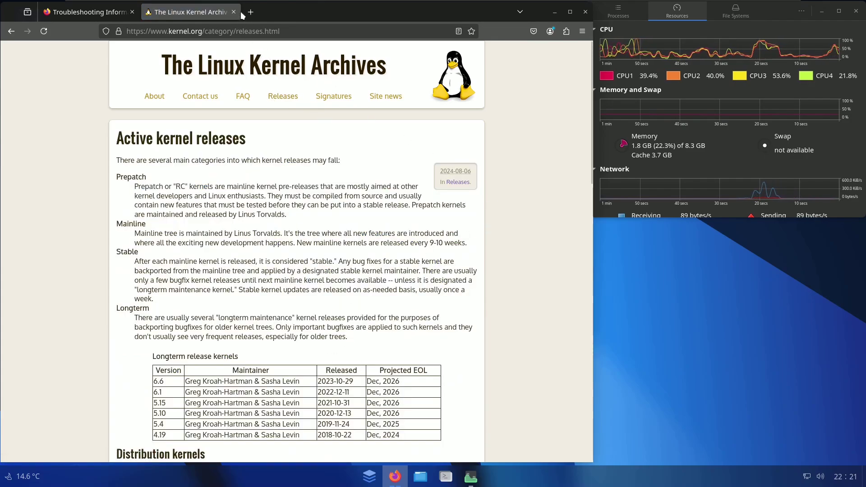
Step: Compare the stable kernel version on the kernel.org home page with Firefox's OS row, and close the kernel.org tab
left_click(11, 31)
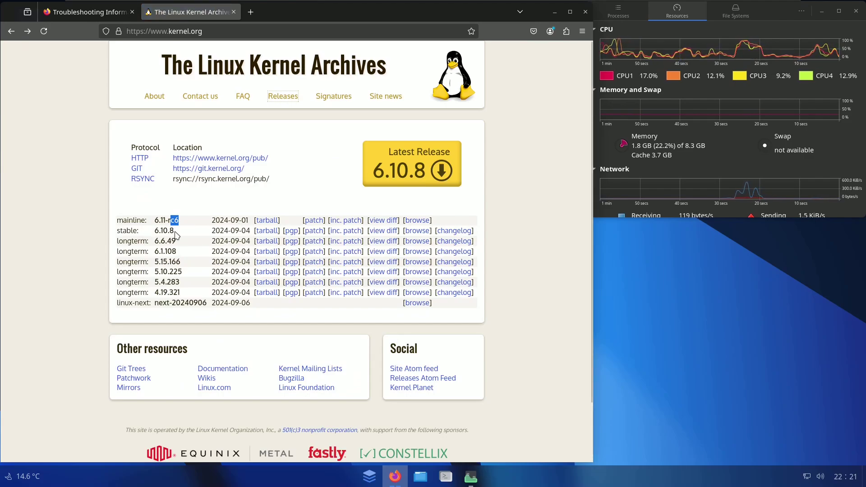
left_click_drag(175, 235, 154, 231)
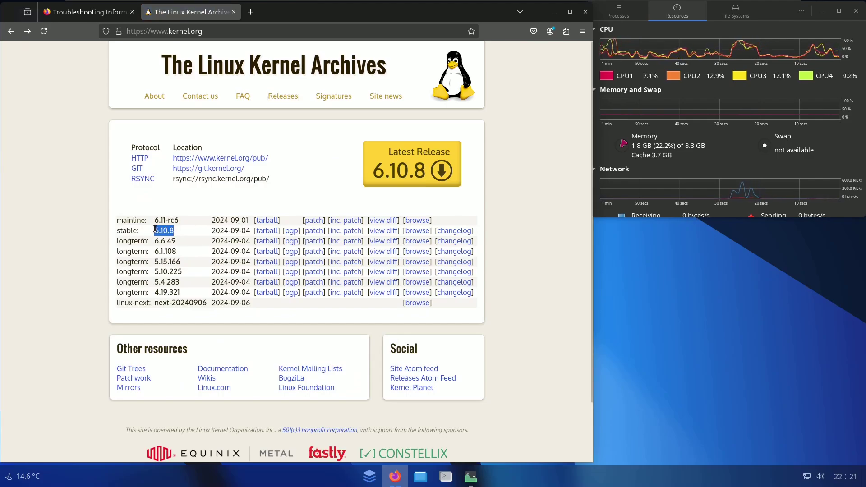
left_click(91, 16)
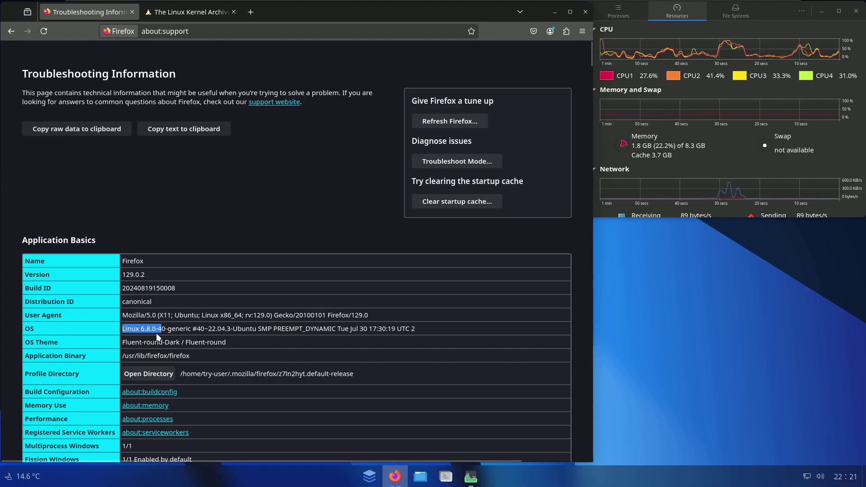
left_click(234, 11)
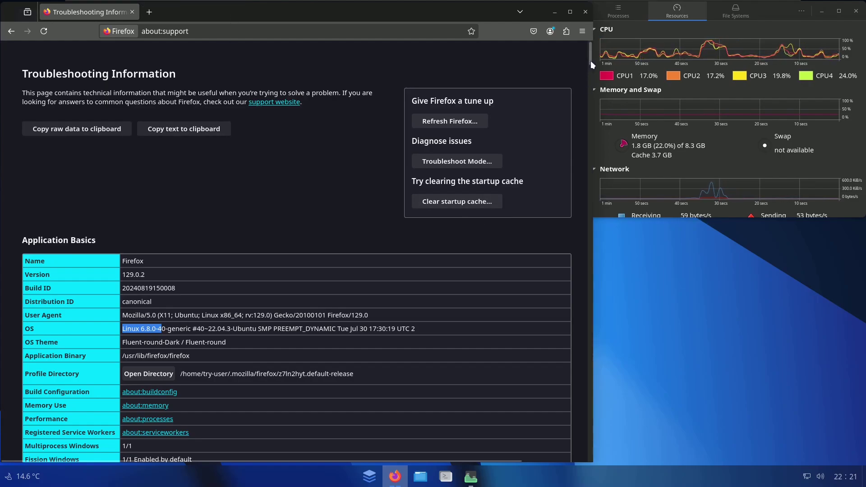
Step: Examine the OS theme, memory size and available disk space under Application Basics
left_click_drag(591, 61, 591, 73)
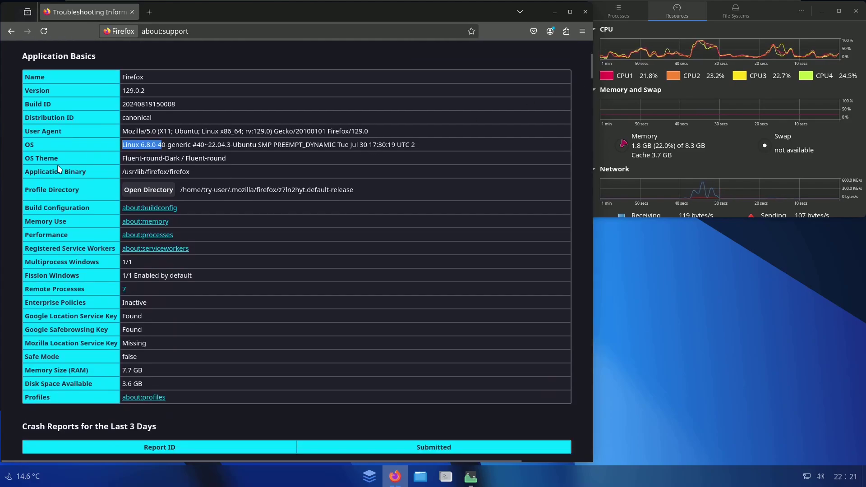
left_click_drag(121, 158, 246, 159)
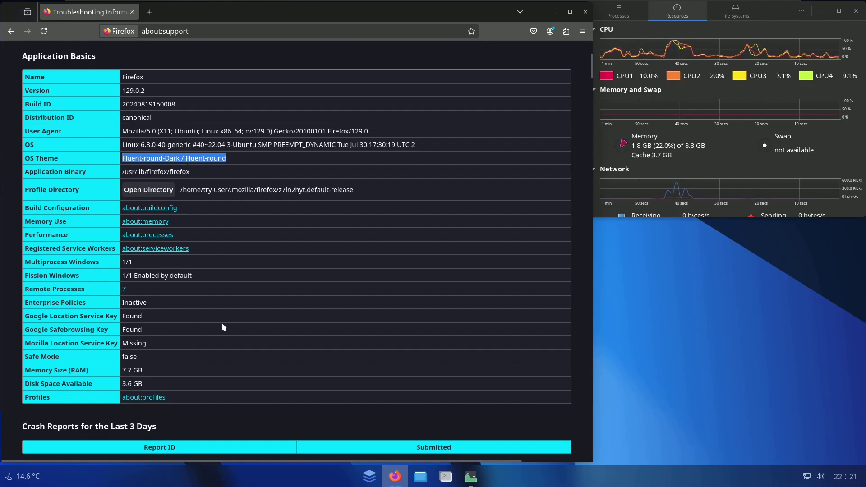
triple_click(141, 371)
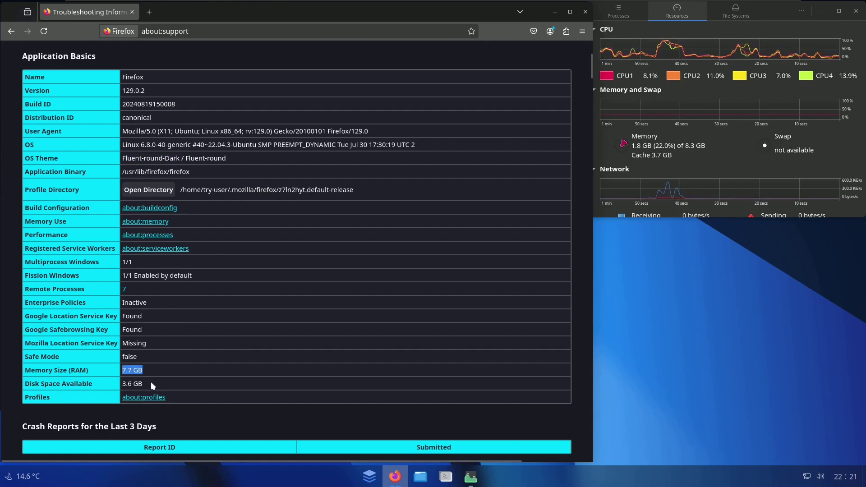
triple_click(151, 382)
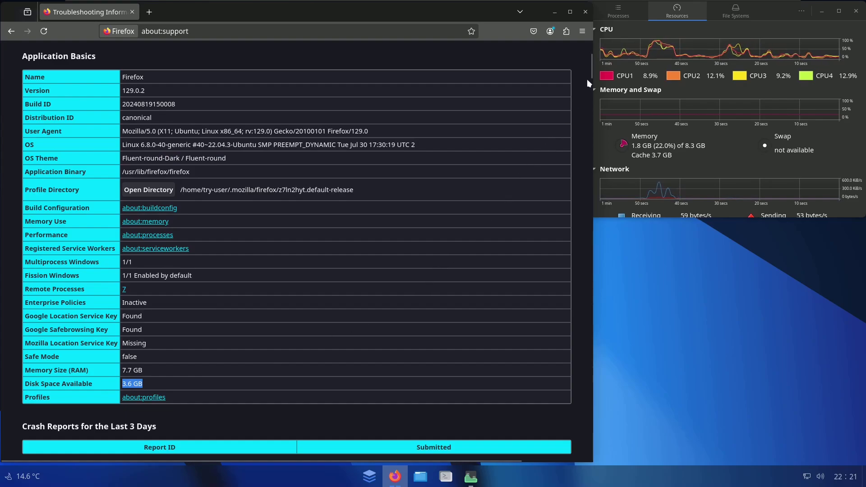
Step: Look through the Firefox features list and examine the WebGL 1 driver renderer and version under Graphics
left_click_drag(589, 74, 594, 103)
left_click_drag(241, 122, 172, 65)
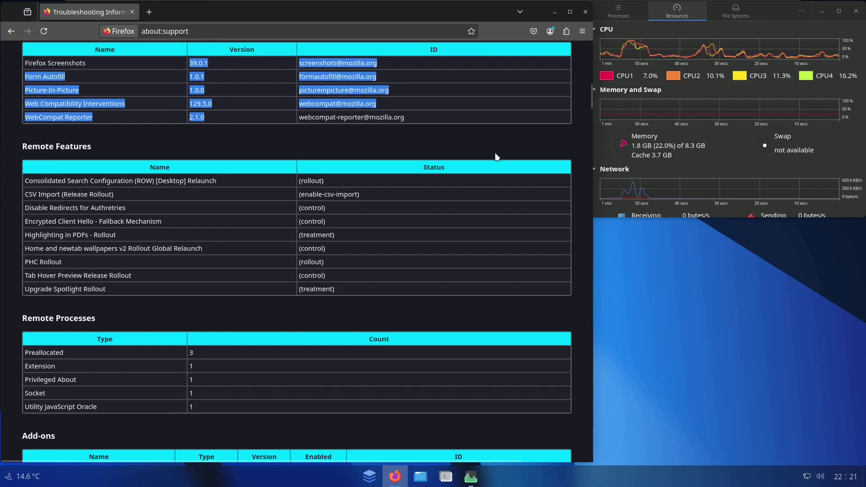
left_click_drag(588, 102, 591, 134)
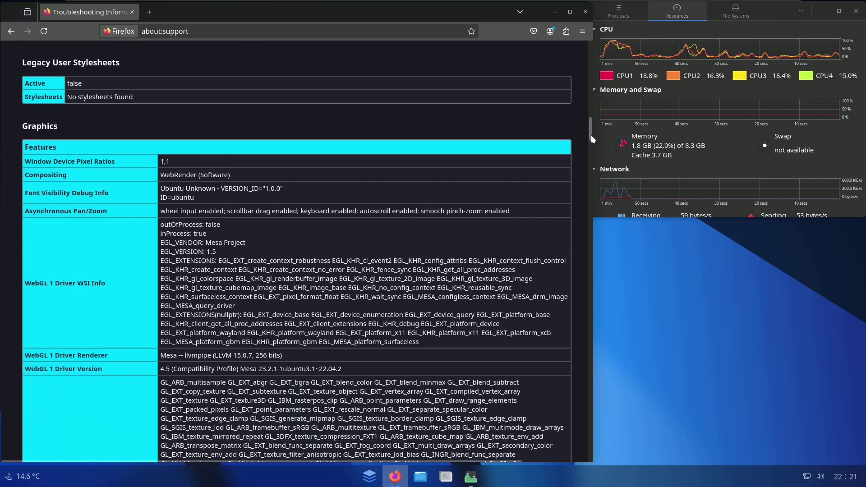
left_click_drag(357, 367, 152, 359)
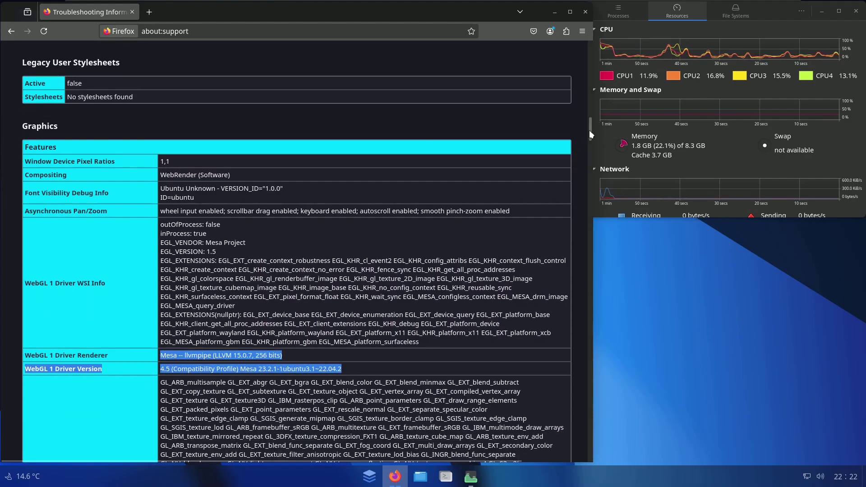
Step: Examine the desktop environment entry and the GPU #1 driver vendor and version in the Graphics section
left_click_drag(589, 130, 583, 238)
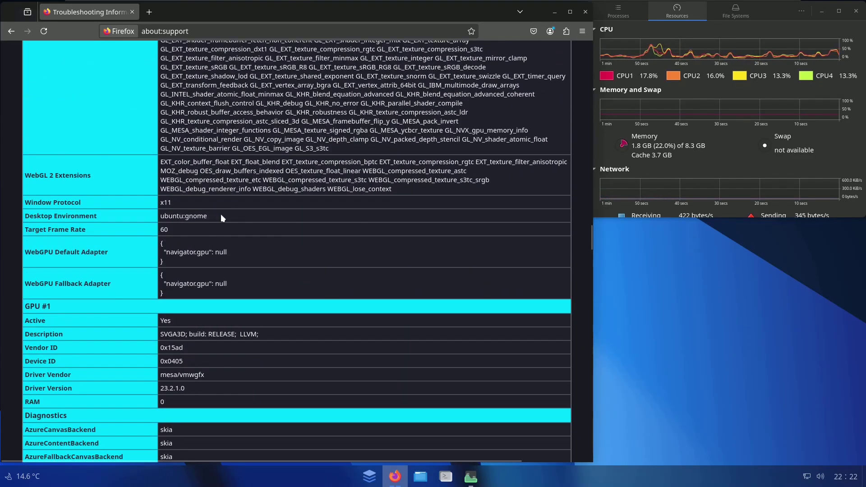
left_click_drag(220, 213, 161, 220)
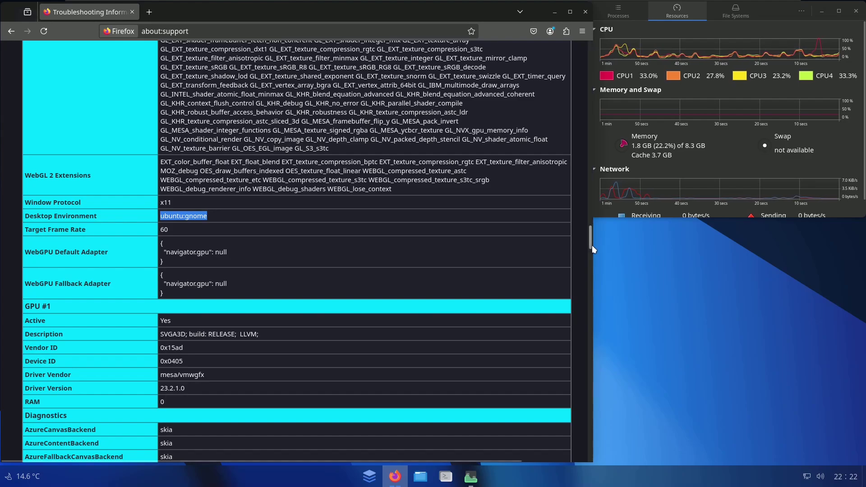
left_click_drag(592, 245, 591, 250)
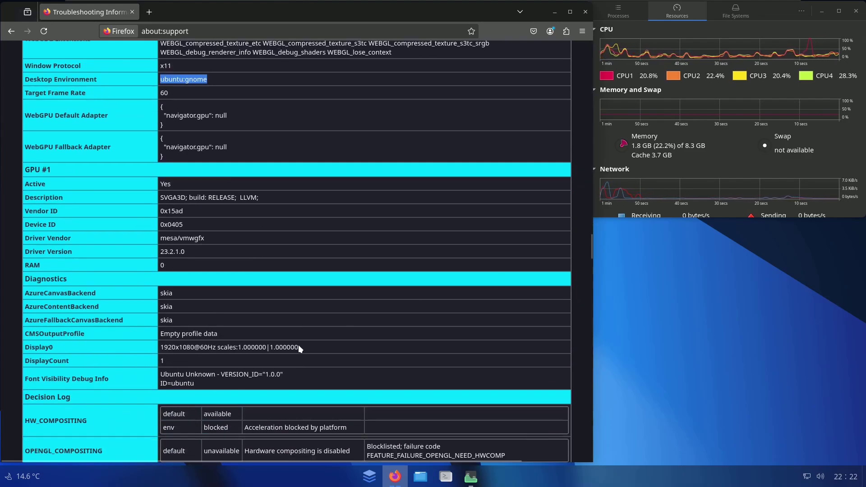
left_click(201, 254)
left_click_drag(199, 251, 165, 238)
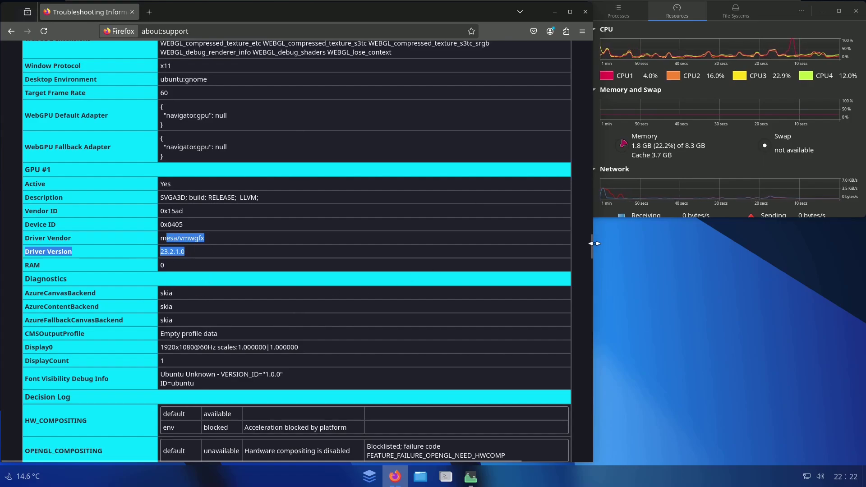
left_click_drag(591, 251, 586, 47)
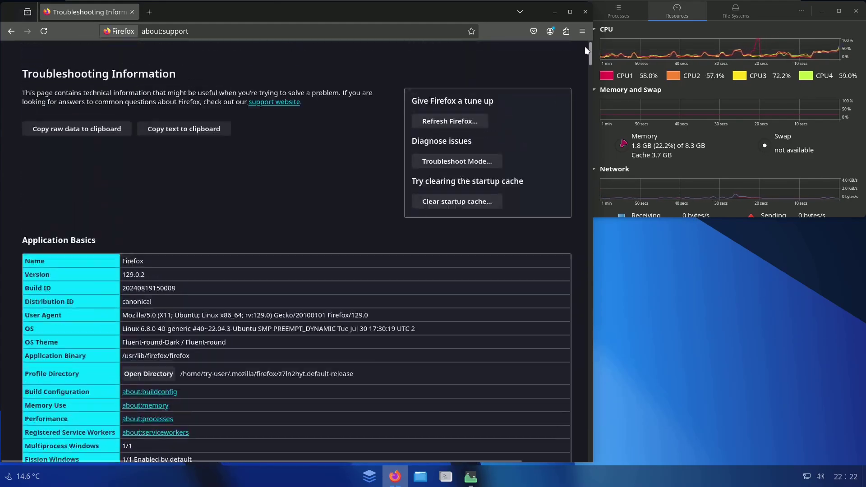
Step: Search Google for anduinos and open the official AnduinOS website from the results
left_click(292, 33)
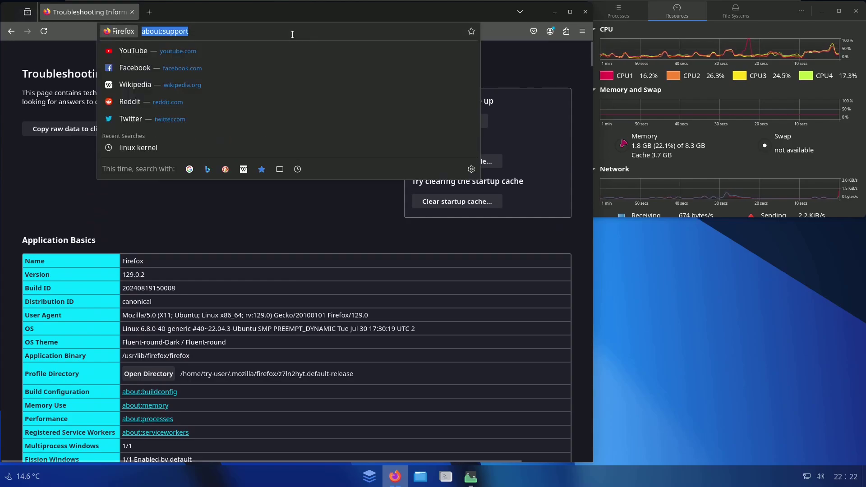
type("and")
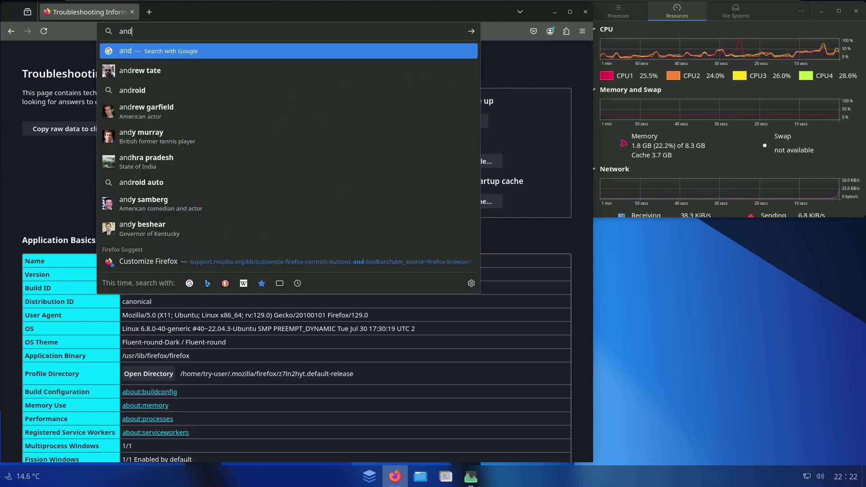
type("uinos")
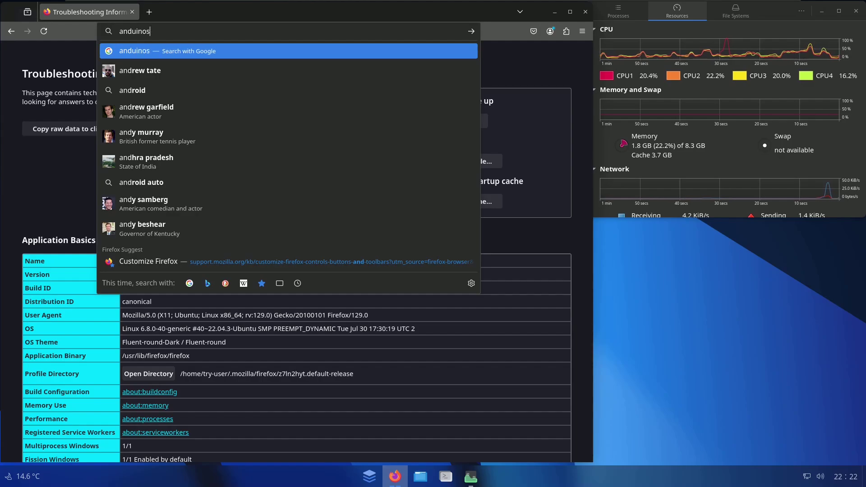
key("Return")
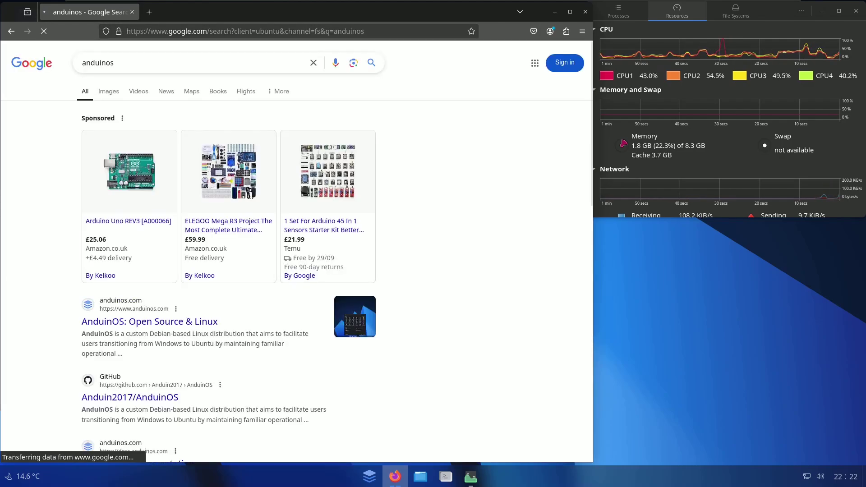
left_click(167, 326)
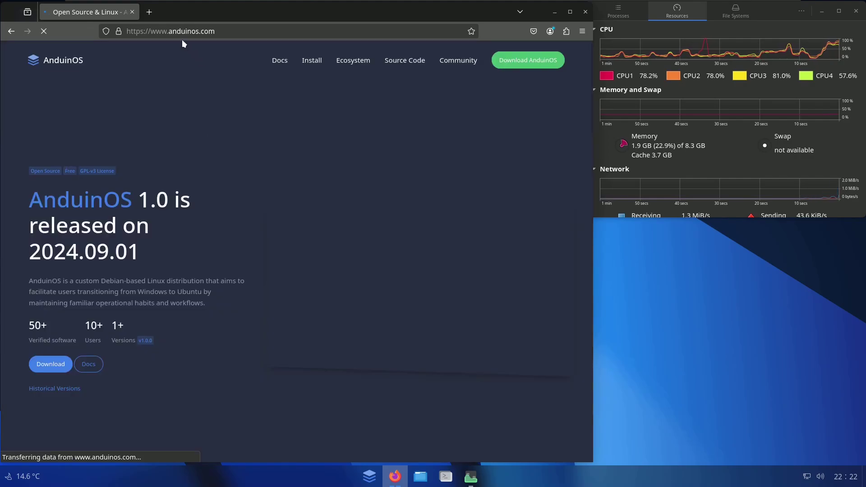
Step: Read the AnduinOS site address, the 1.0 release date and the distribution's description on the home page
left_click_drag(226, 32, 173, 32)
left_click(507, 112)
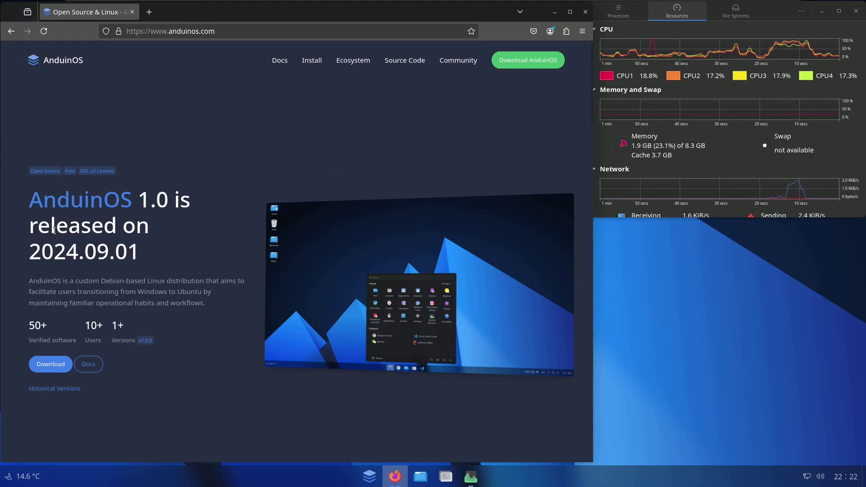
left_click_drag(81, 257, 153, 253)
left_click(158, 258)
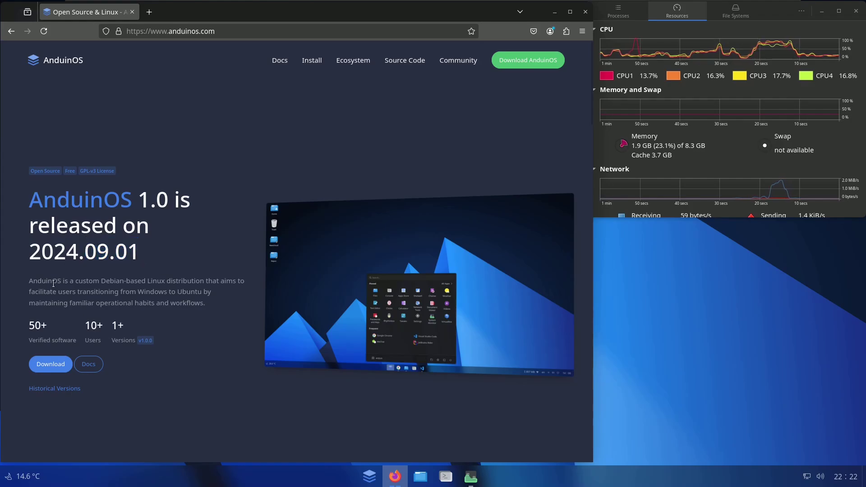
left_click_drag(79, 282, 198, 281)
left_click_drag(204, 281, 112, 295)
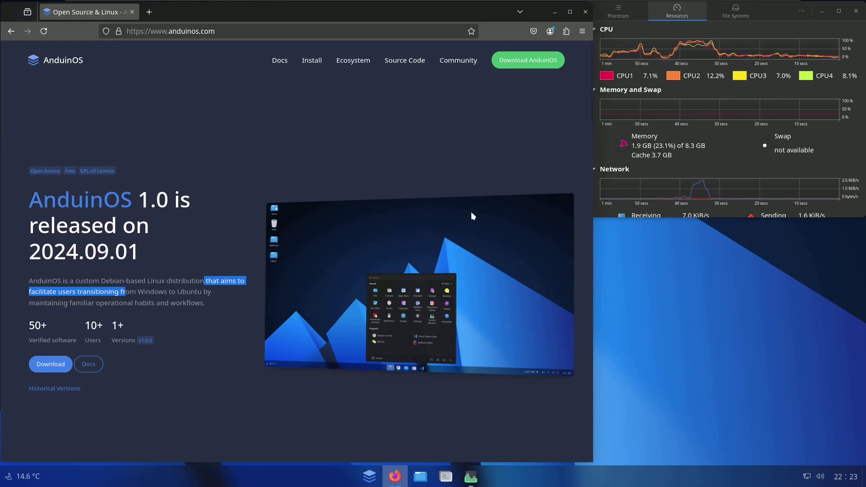
Step: Read the image size, friendly interface, regular updates and open source points under Why choose AnduinOS
left_click_drag(589, 112, 601, 198)
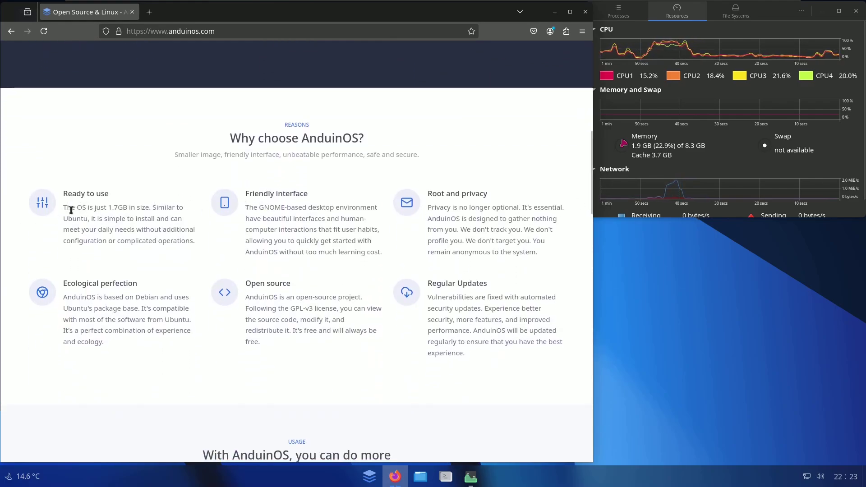
left_click_drag(108, 210, 149, 210)
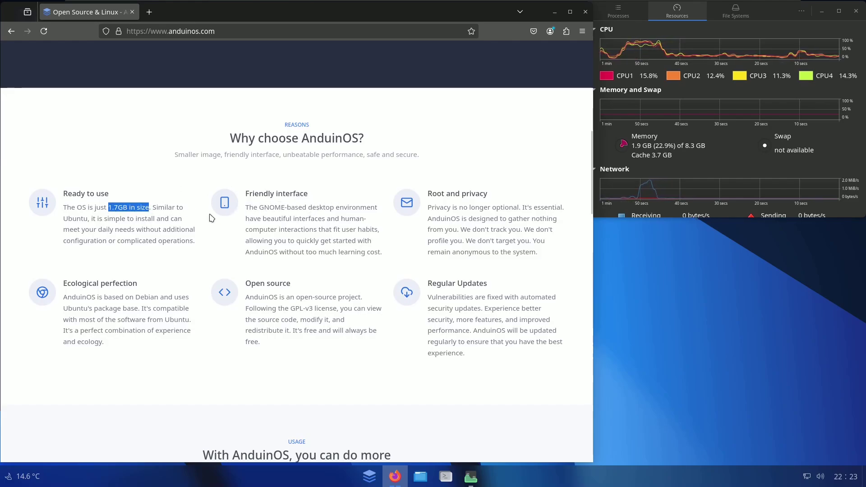
triple_click(307, 196)
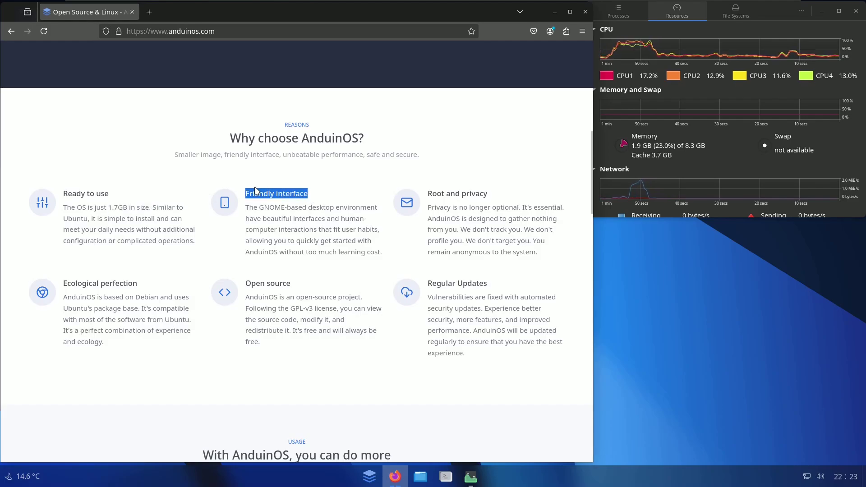
left_click_drag(270, 207, 371, 216)
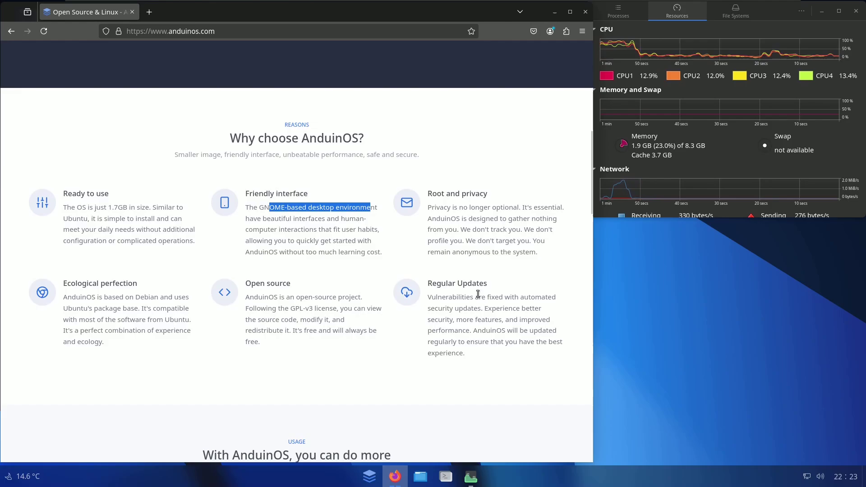
left_click_drag(489, 283, 432, 282)
left_click_drag(301, 290, 239, 287)
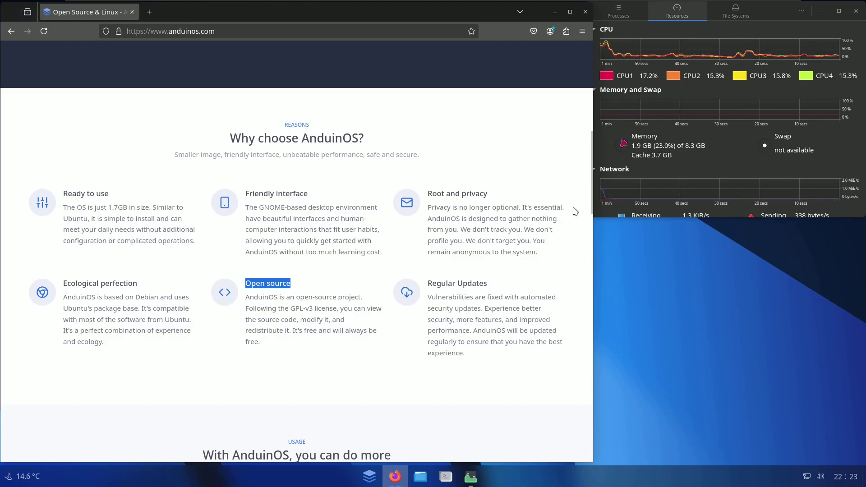
Step: Look over the usage examples and user reviews on the AnduinOS home page, and return to its beginning
left_click_drag(590, 207, 591, 279)
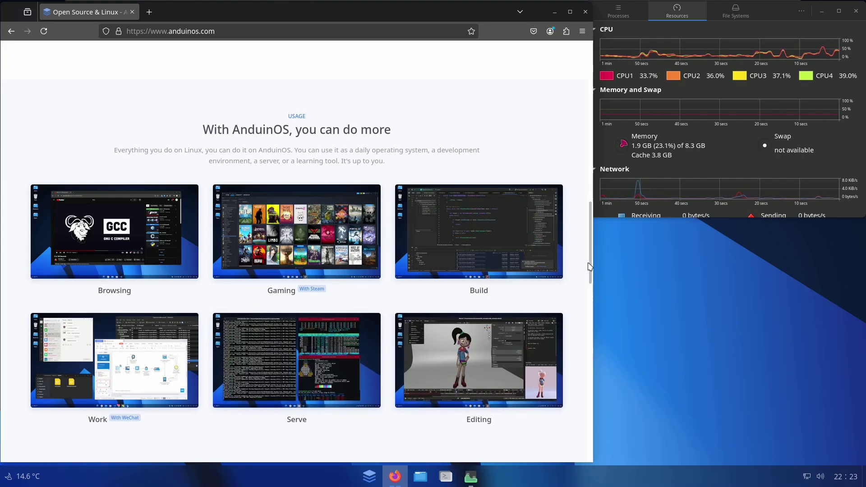
left_click_drag(590, 263, 588, 348)
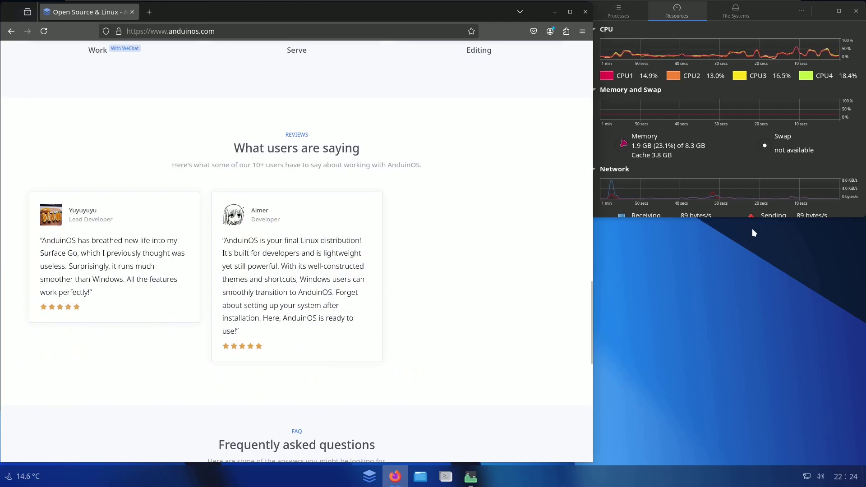
left_click_drag(587, 299, 590, 58)
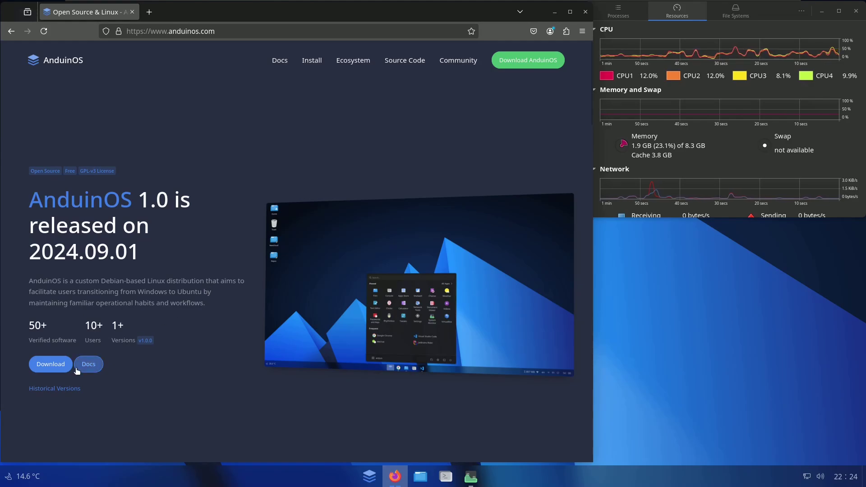
Step: Check the AnduinOS download index and the ISO editions in the Download AnduinOS dialog, and return to the index
left_click(52, 366)
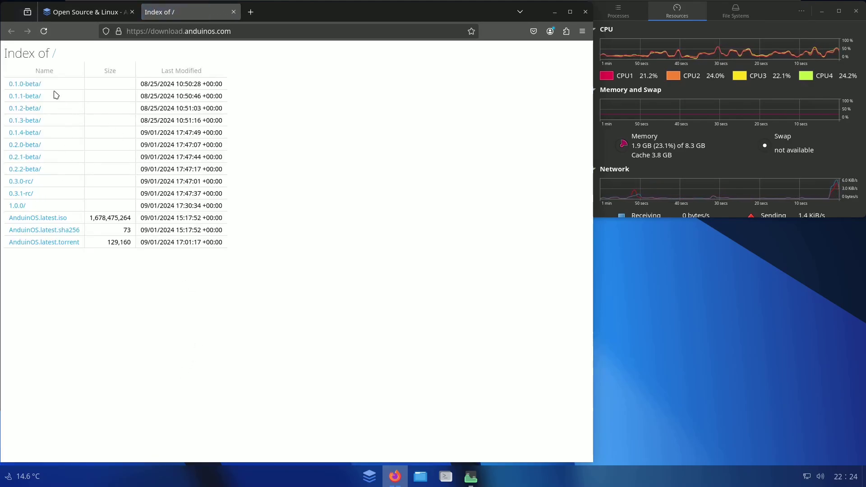
left_click(104, 14)
left_click(51, 364)
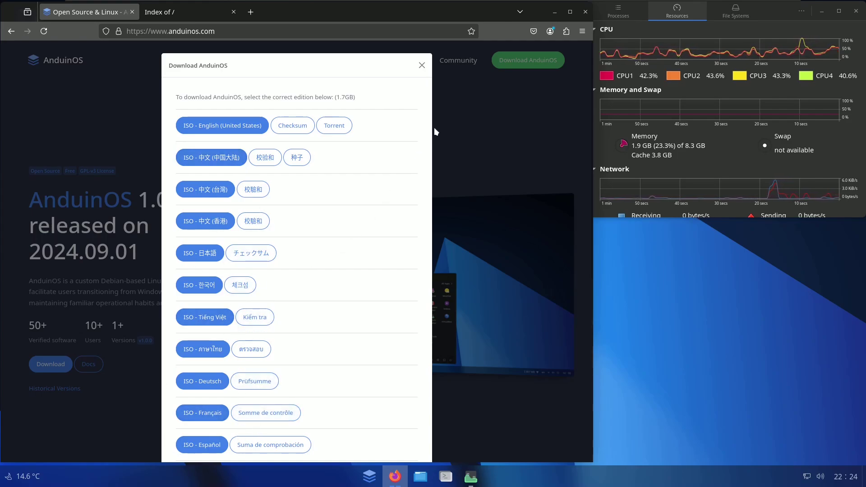
left_click(421, 66)
left_click(210, 12)
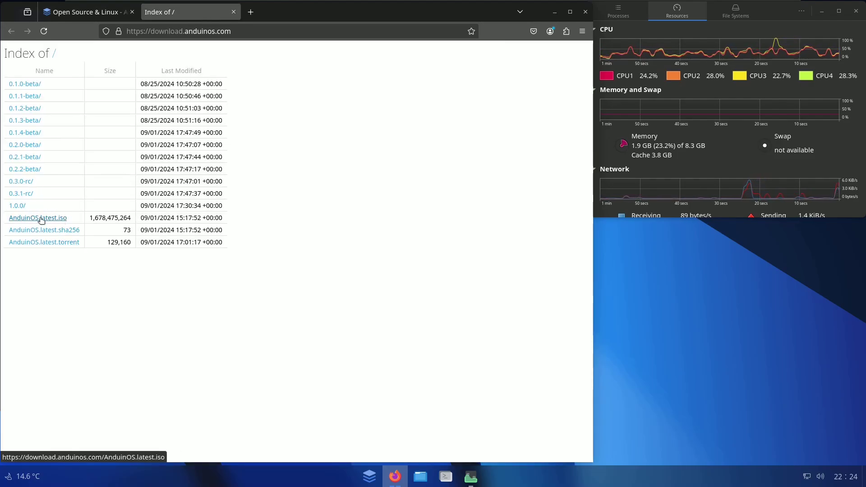
Step: Start the AnduinOS.latest.iso download, cancel it, and close both Firefox windows
left_click(56, 219)
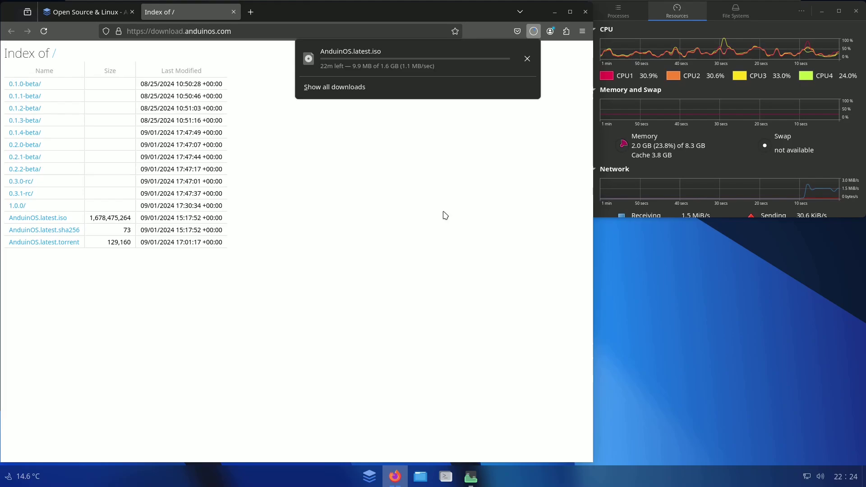
left_click(527, 59)
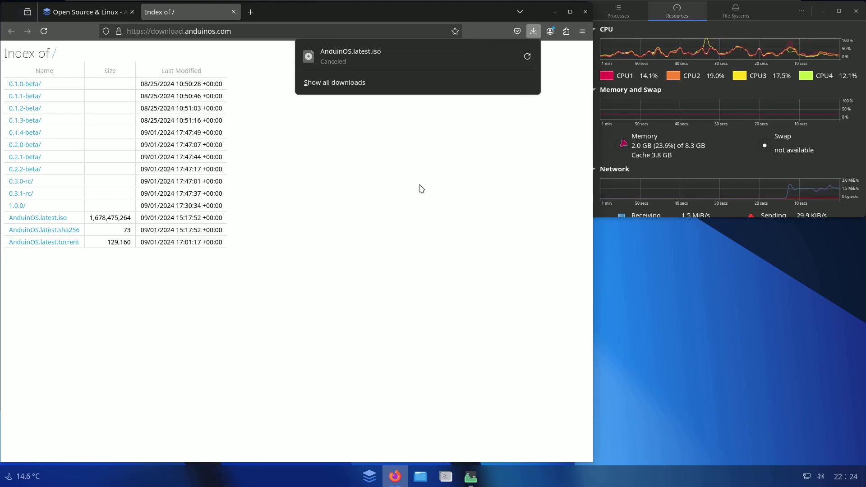
left_click(581, 13)
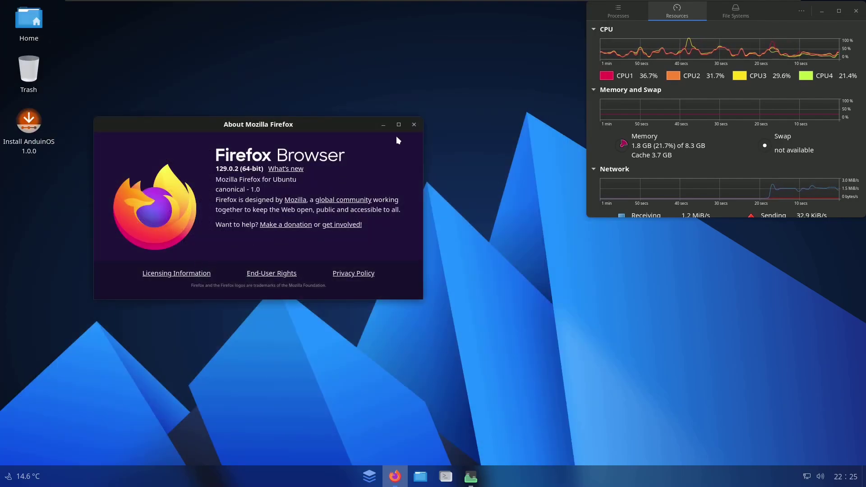
left_click(414, 125)
Step: Open a terminal in the desktop's upper-left corner and enlarge it to fill the area beside the system monitor
left_click(446, 476)
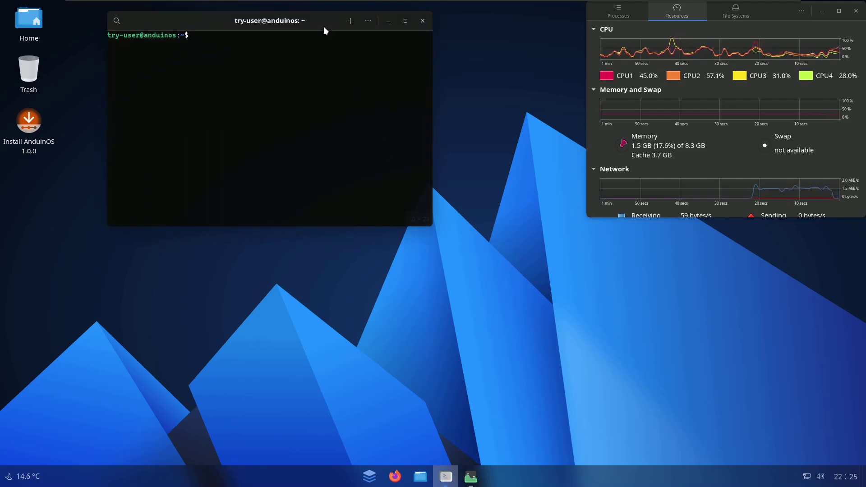
left_click_drag(323, 26, 216, 13)
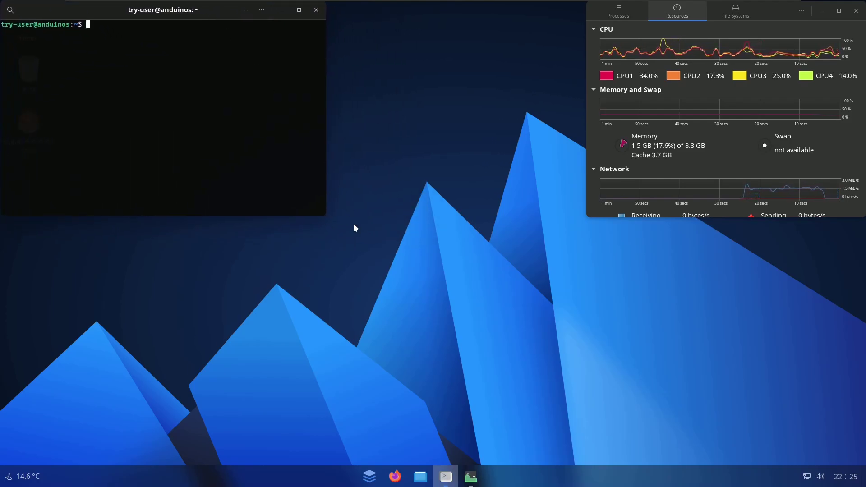
left_click_drag(323, 212, 586, 463)
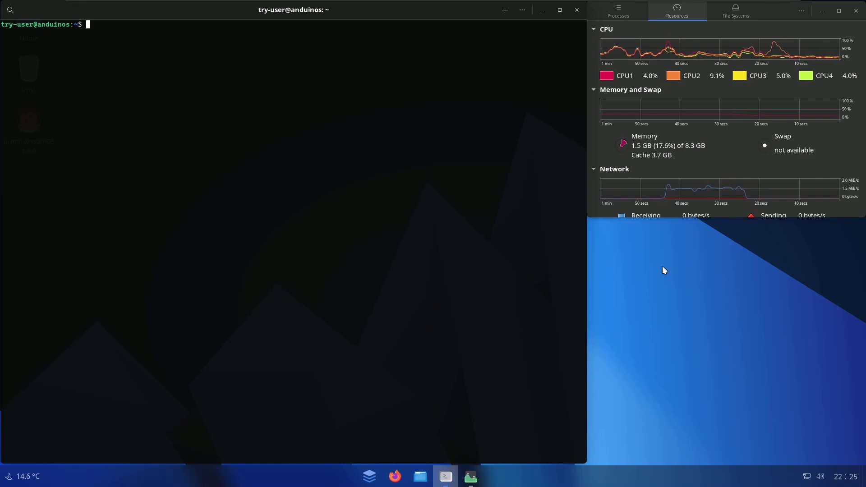
Step: Check the terminal's version in the About Console dialog, and close the dialog
left_click(525, 10)
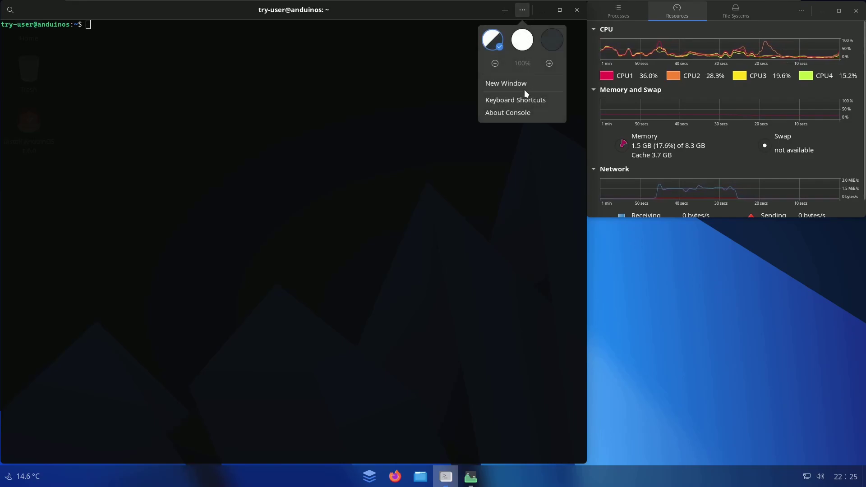
left_click(523, 116)
left_click_drag(309, 262, 254, 261)
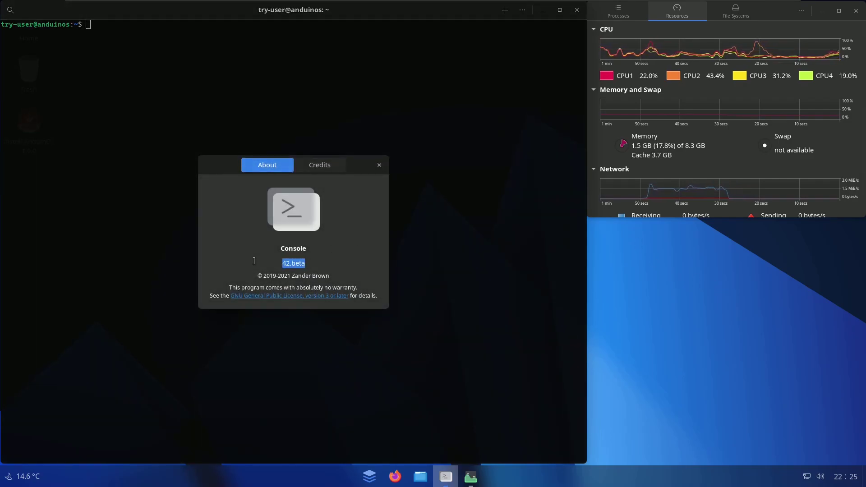
left_click(380, 165)
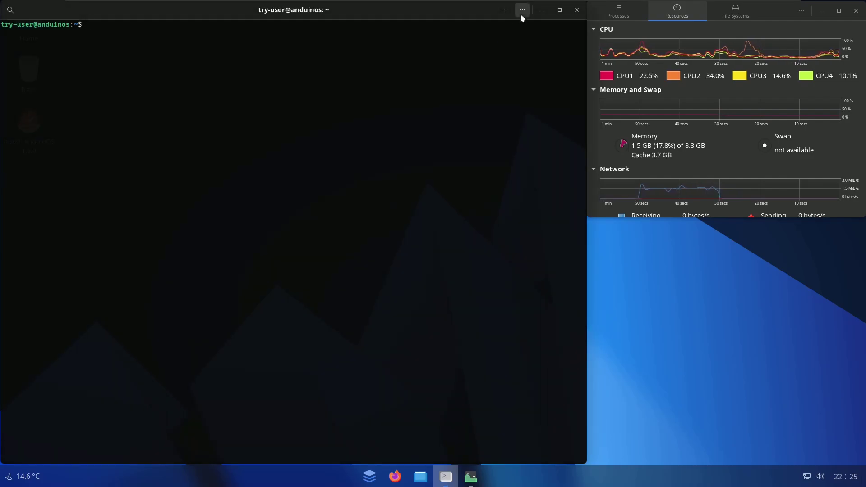
Step: Switch the terminal to the light colour style and run neofetch
left_click(521, 11)
left_click(522, 40)
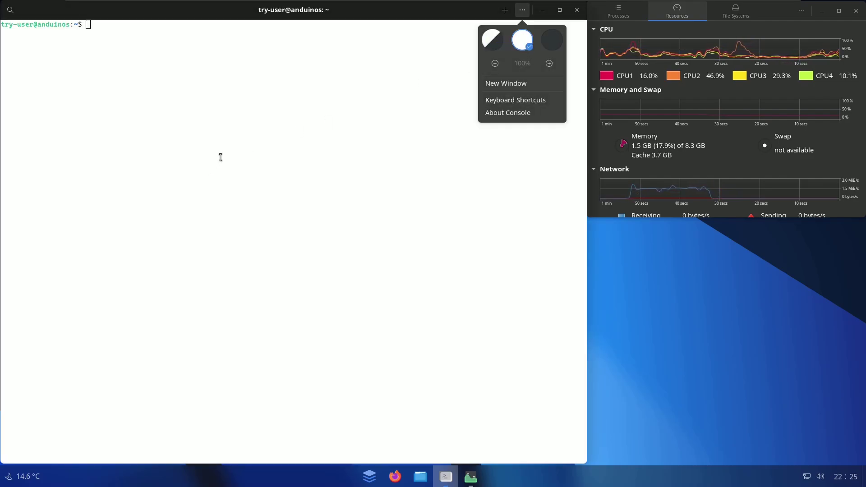
left_click(213, 173)
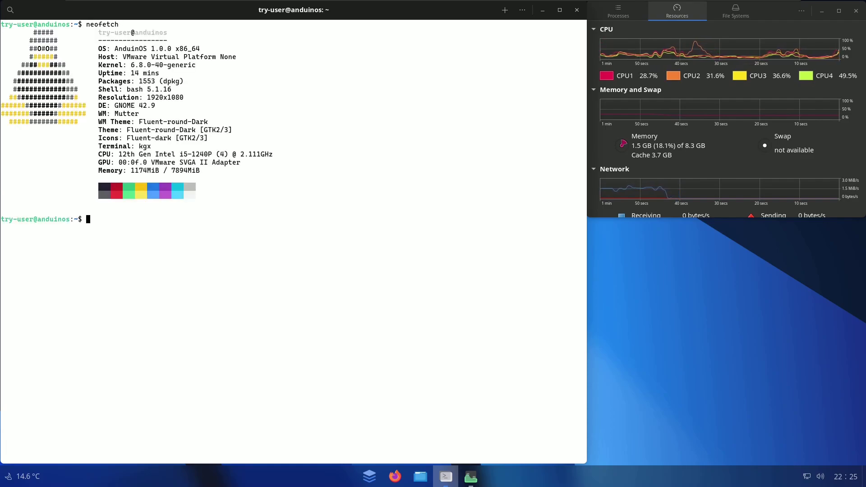
Step: Read the operating system, kernel, package count and shell lines in the neofetch output
left_click_drag(114, 48, 172, 51)
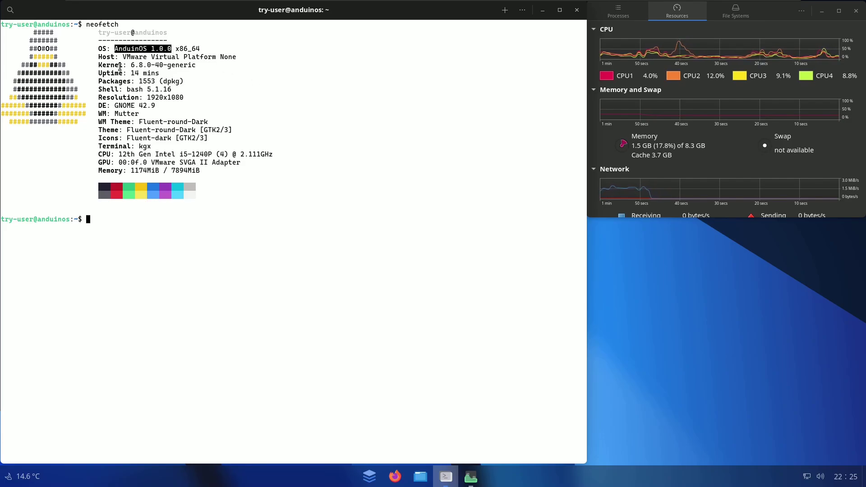
left_click_drag(120, 67, 198, 67)
left_click(211, 90)
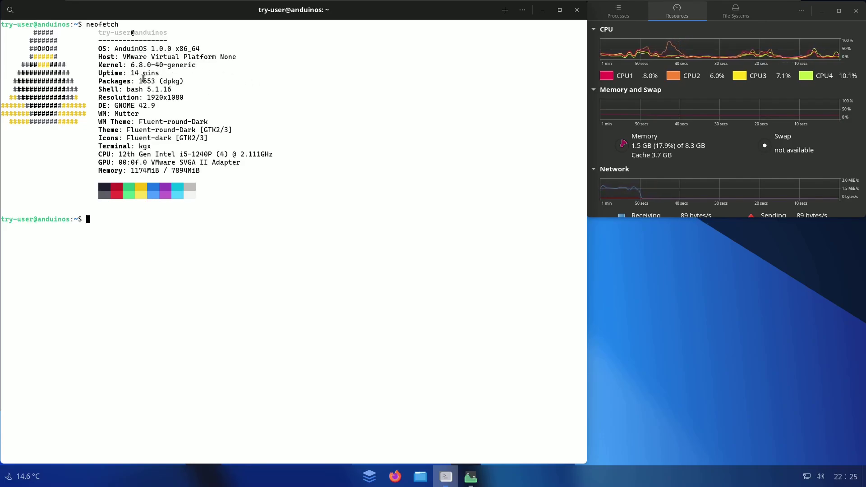
left_click_drag(123, 74, 185, 81)
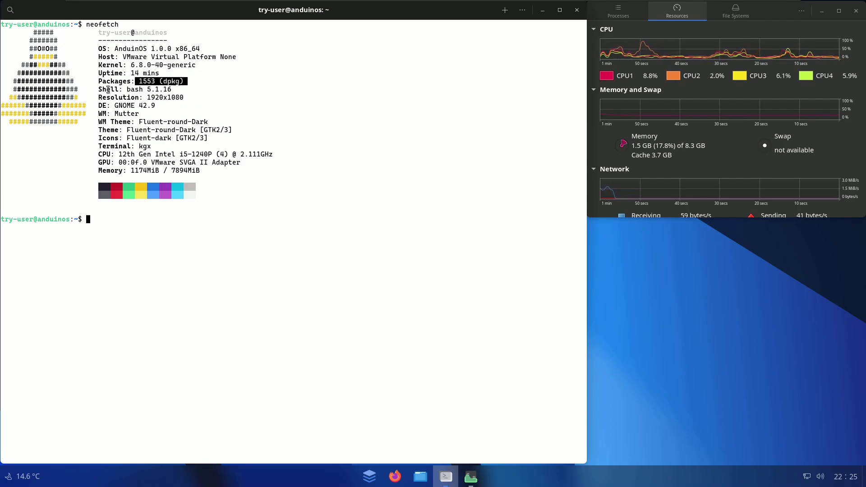
left_click_drag(106, 90, 178, 92)
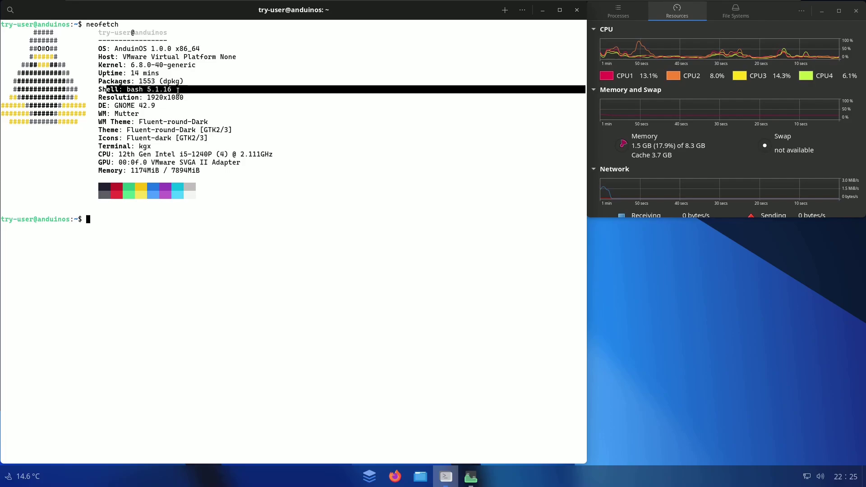
left_click(221, 96)
Step: Read the resolution, desktop environment, window manager, theme, CPU and memory lines in the neofetch output
left_click_drag(142, 98, 180, 97)
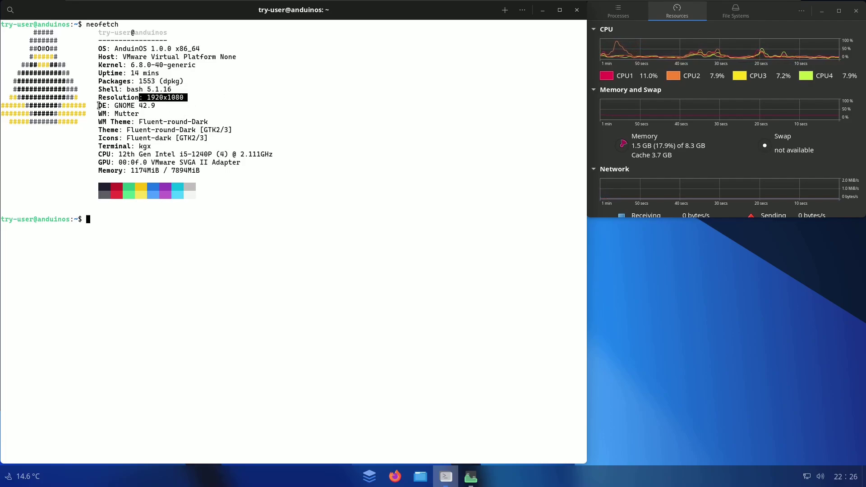
left_click_drag(98, 106, 160, 104)
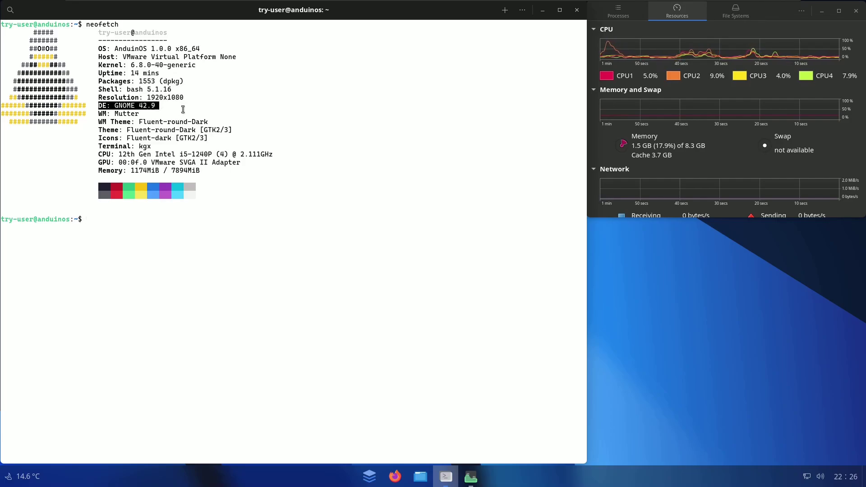
left_click(183, 110)
left_click_drag(109, 114, 199, 130)
left_click_drag(131, 147, 273, 155)
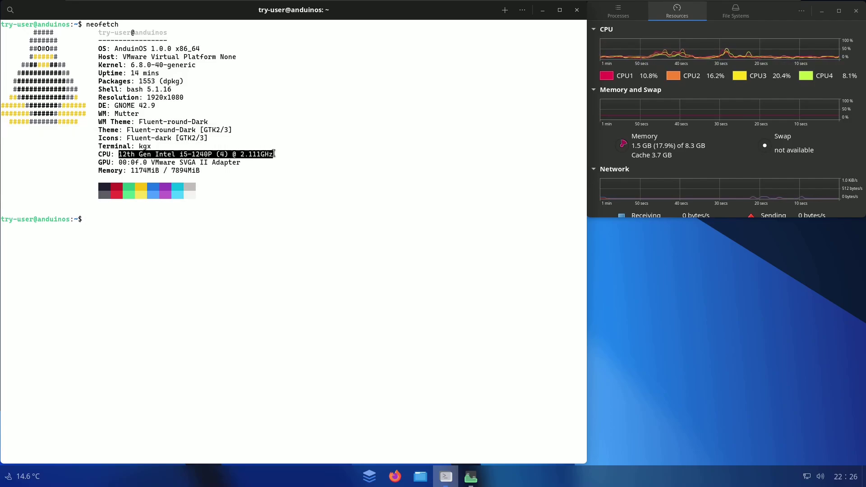
left_click_drag(127, 173, 199, 171)
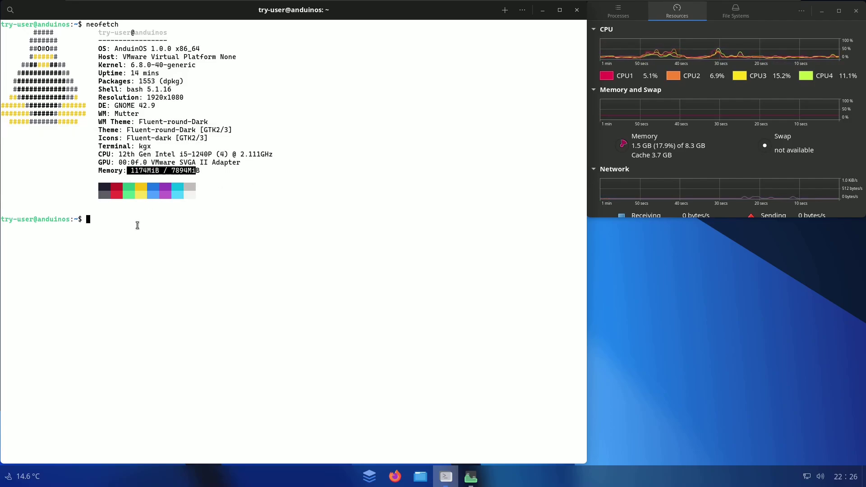
Step: Run inxi -sv8 in the terminal to print the full system report
left_click(111, 219)
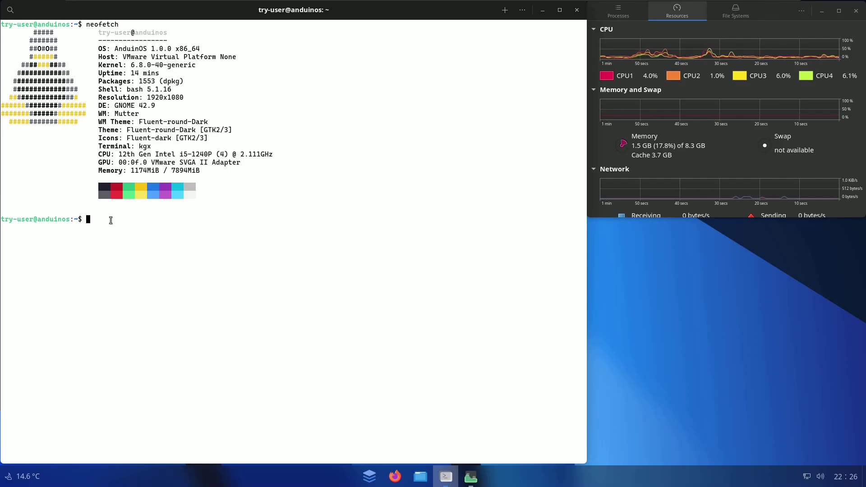
type("inxi ")
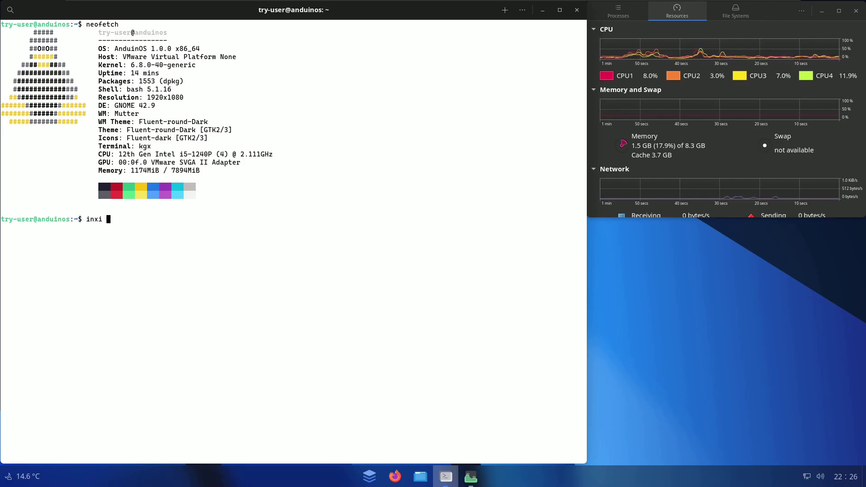
type("-sv8")
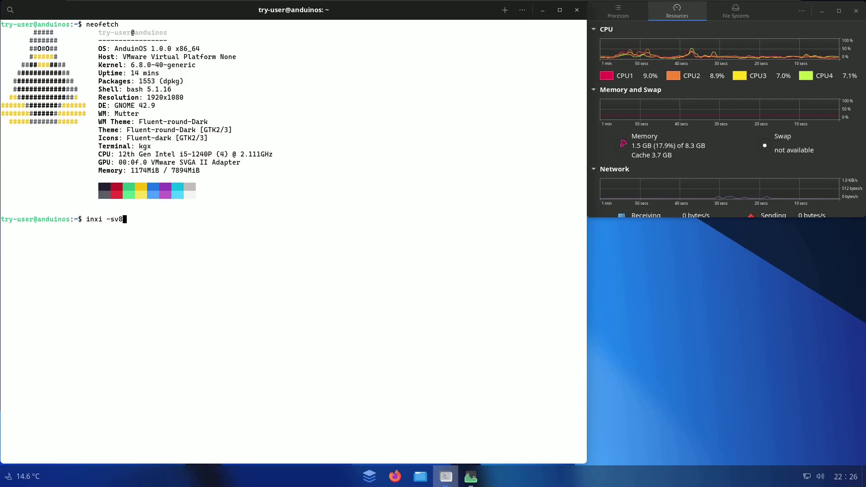
key("Return")
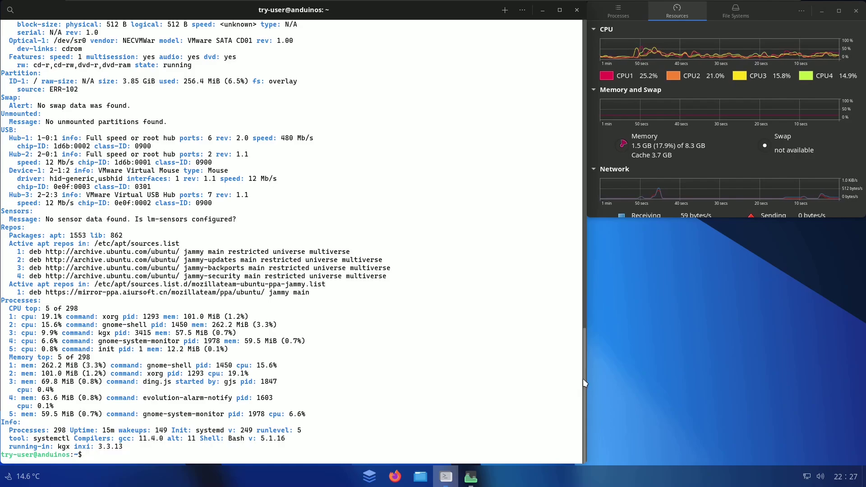
Step: Go back to the start of the inxi report and read the host name, kernel and bit width
left_click_drag(583, 378, 594, 90)
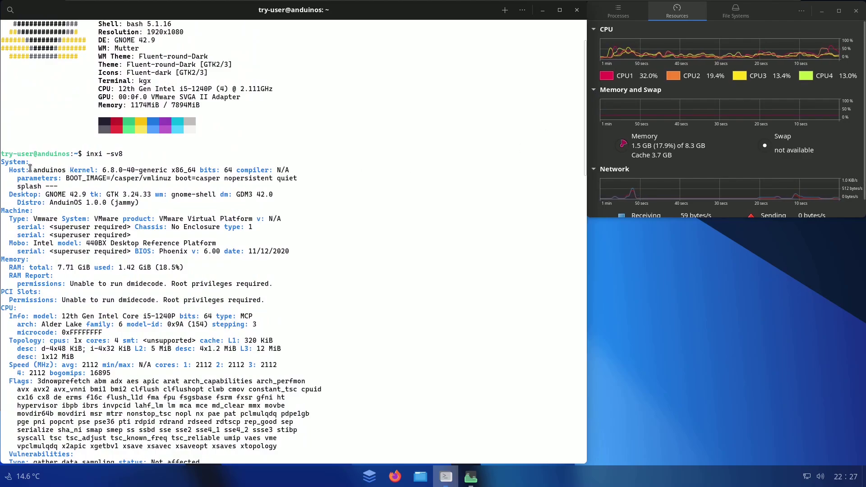
double_click(68, 170)
left_click_drag(95, 170, 250, 171)
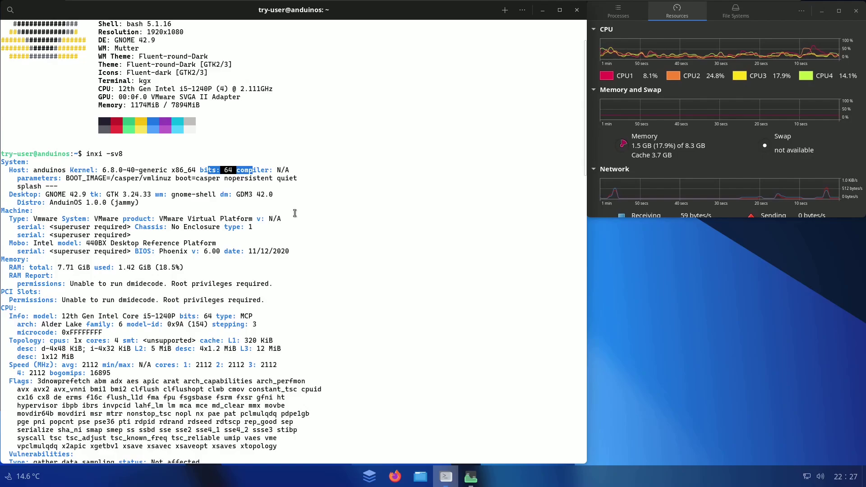
left_click(95, 223)
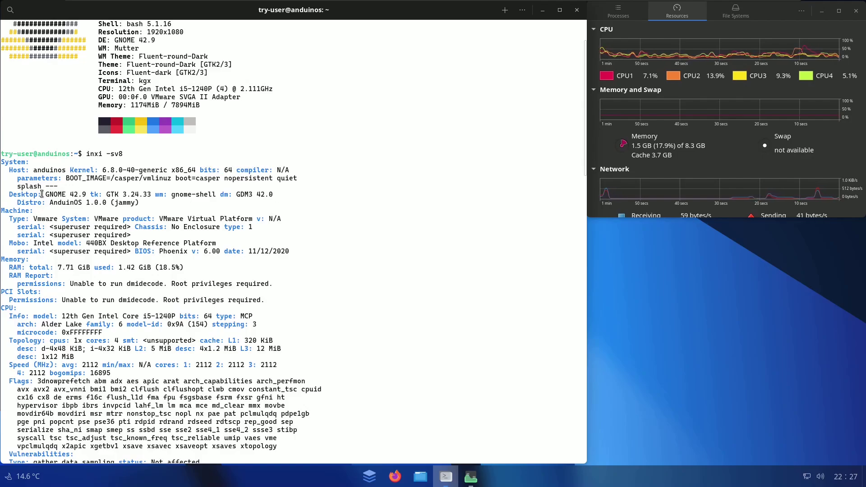
Step: Examine the desktop, toolkit, display manager and distro entries and the Machine section of the inxi report
left_click_drag(42, 195, 158, 194)
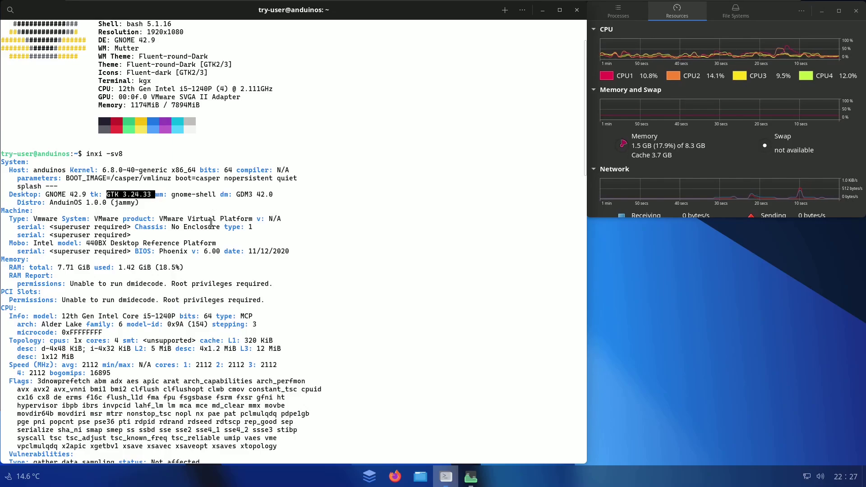
left_click_drag(235, 195, 273, 195)
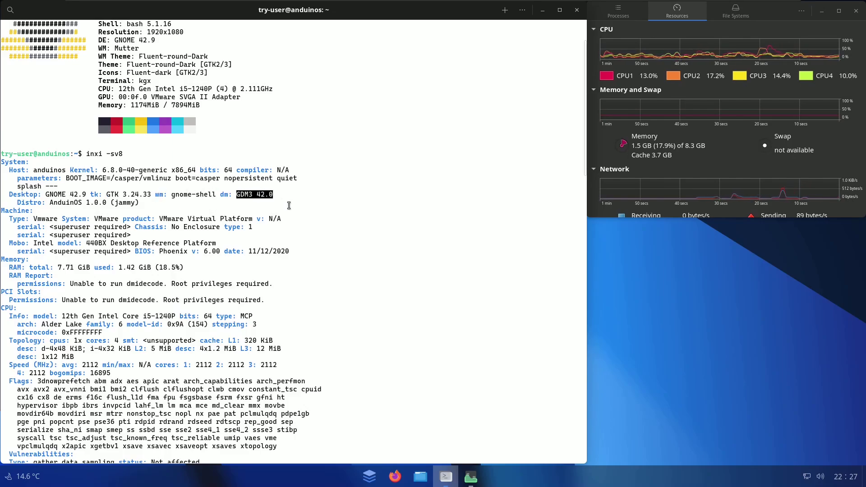
left_click_drag(50, 202, 171, 203)
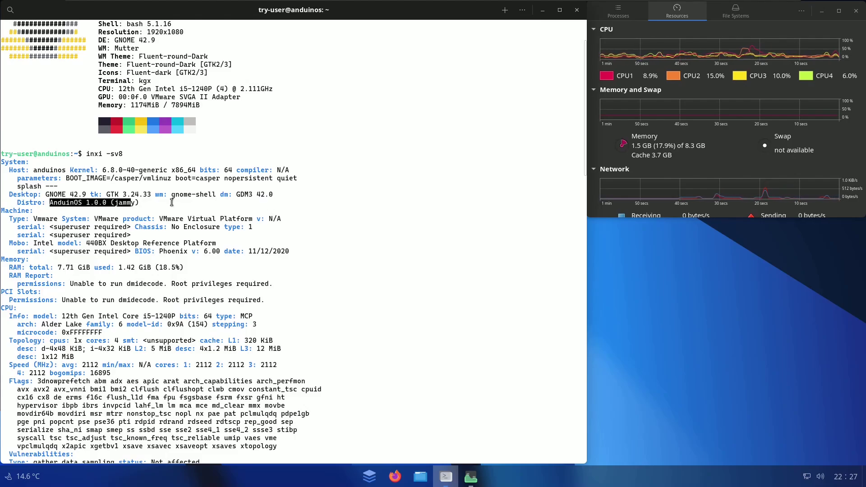
left_click(140, 203)
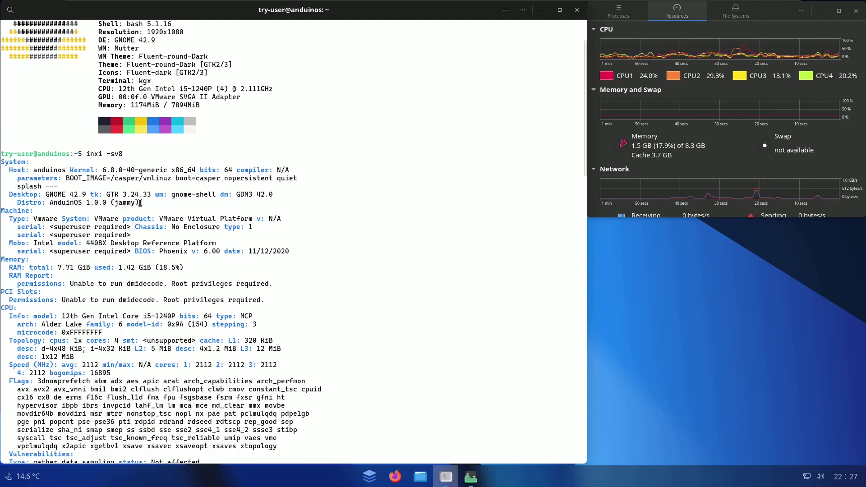
left_click_drag(4, 211, 294, 251)
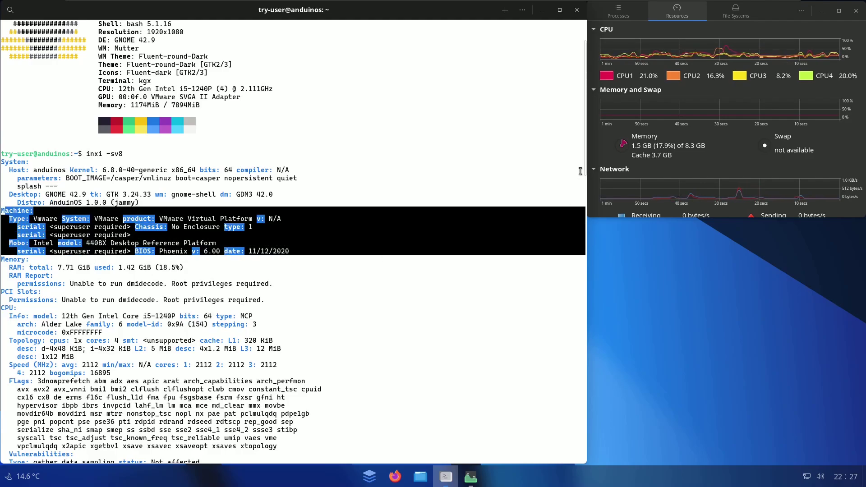
Step: Examine the graphics driver version and the display server in the Graphics section of the inxi report
scroll(583, 177, "down", 5)
left_click_drag(583, 195, 584, 201)
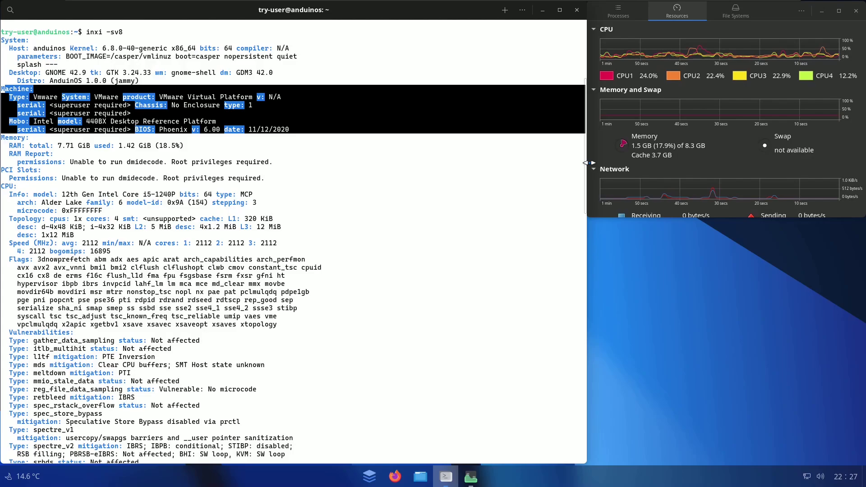
left_click_drag(583, 163, 583, 262)
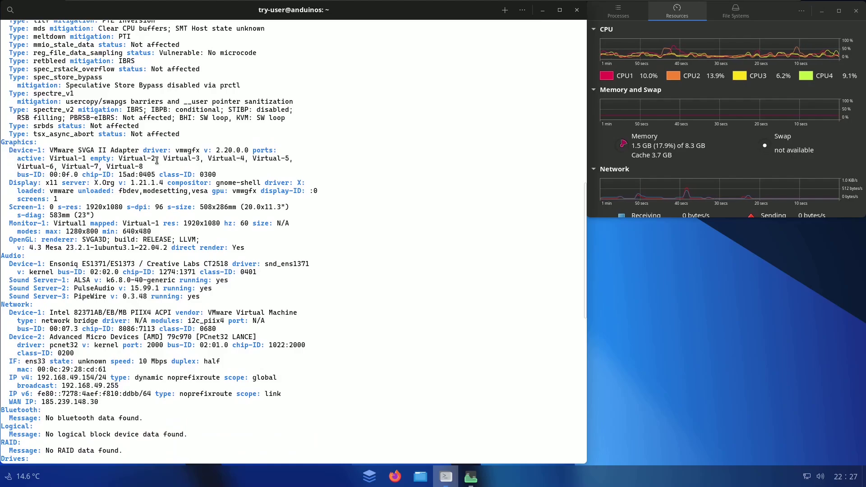
left_click_drag(175, 150, 246, 151)
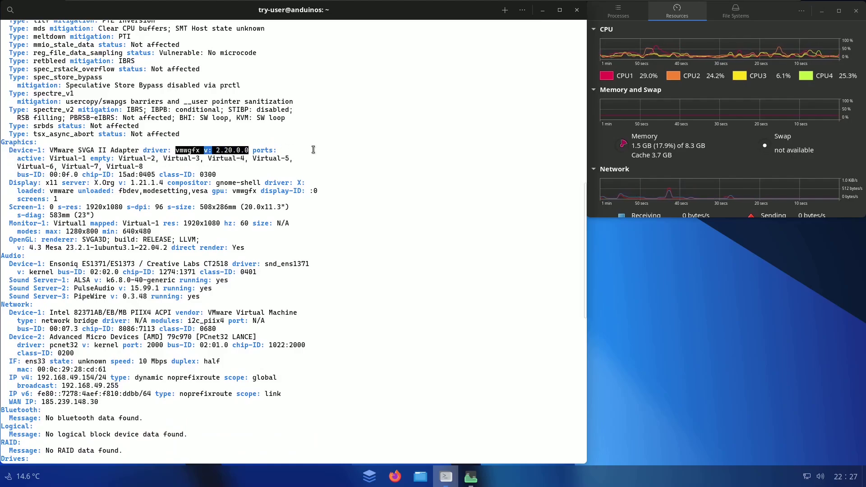
left_click_drag(8, 183, 163, 181)
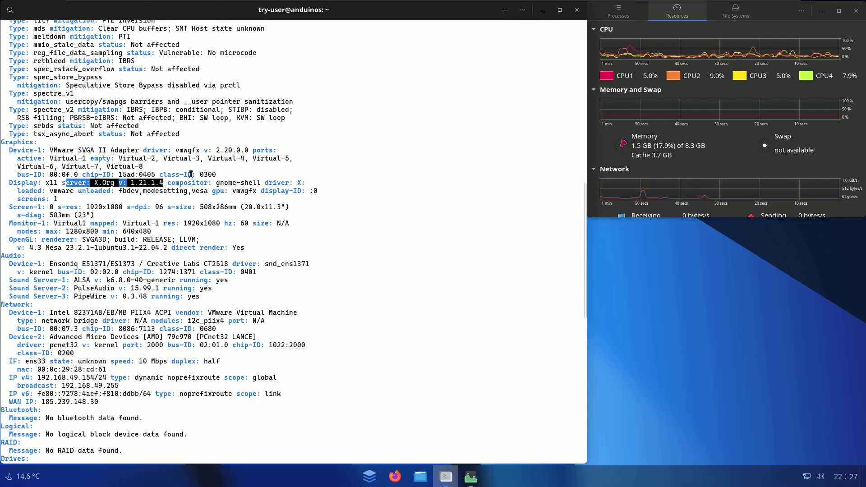
Step: Examine the screen resolution, monitor modes and OpenGL Mesa version in the Graphics section of the inxi report
left_click(169, 194)
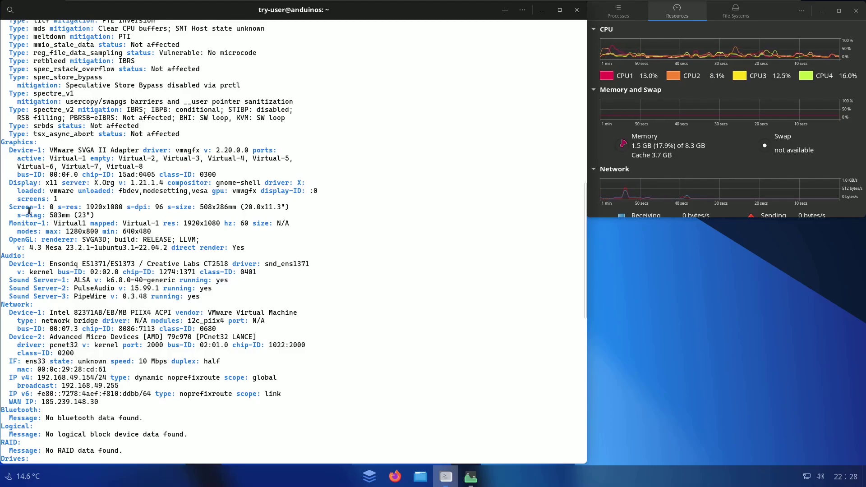
left_click_drag(17, 207, 137, 209)
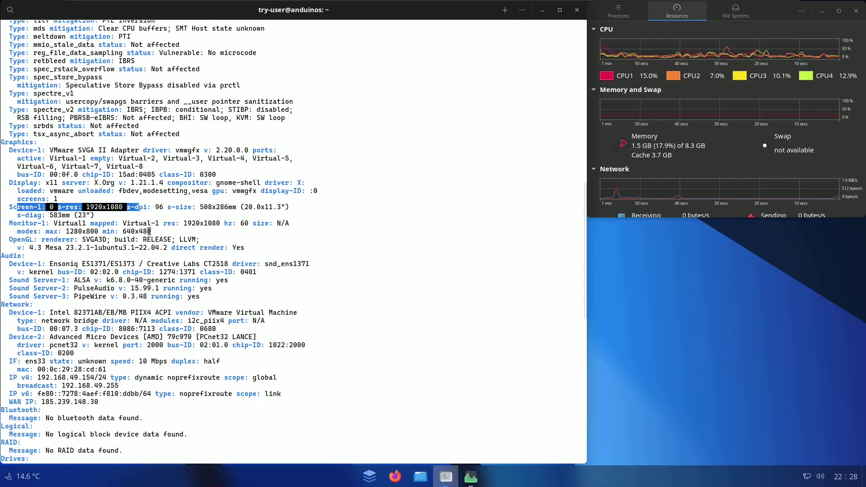
left_click(145, 223)
left_click_drag(22, 225, 172, 228)
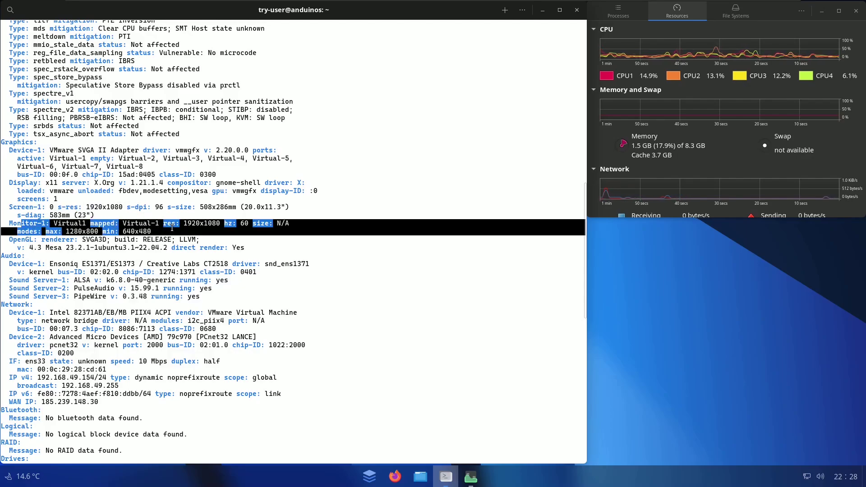
left_click(126, 243)
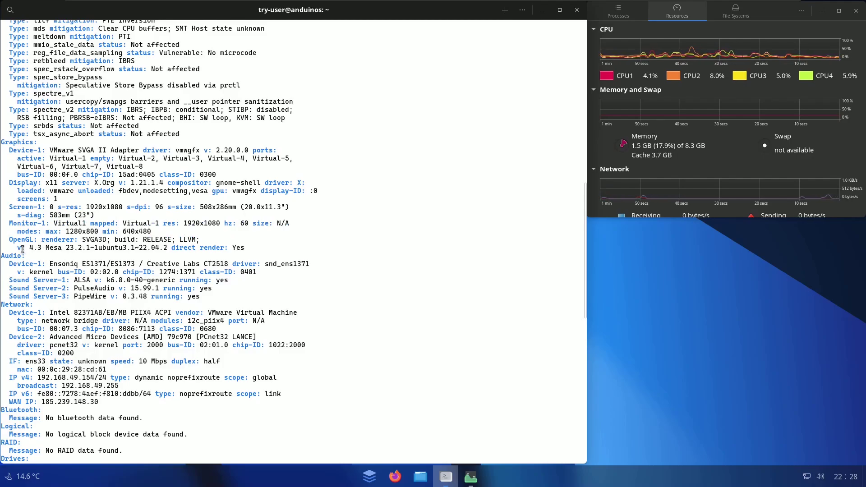
left_click_drag(21, 249, 92, 248)
left_click(55, 256)
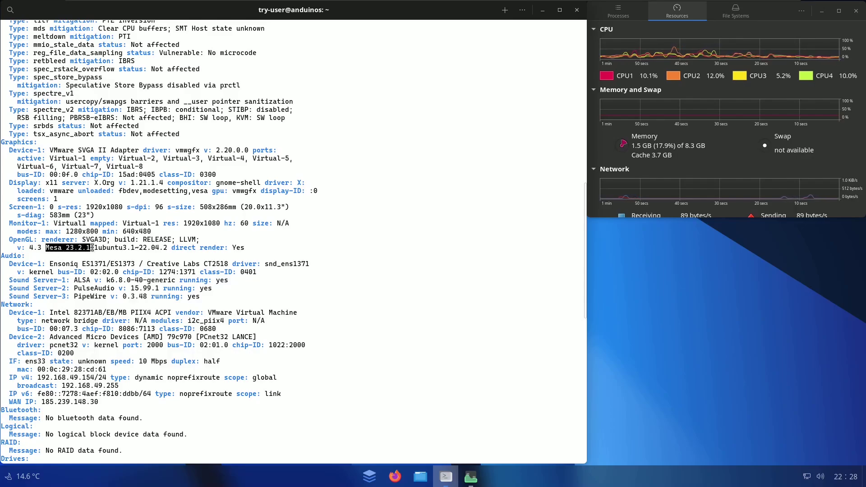
left_click(121, 255)
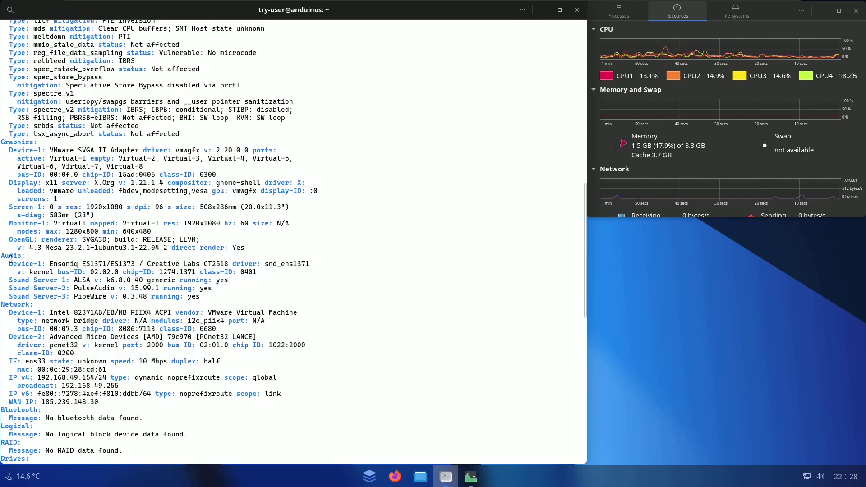
Step: Examine the ALSA, PulseAudio and PipeWire sound server versions in the Audio section of the report
left_click_drag(583, 201, 580, 222)
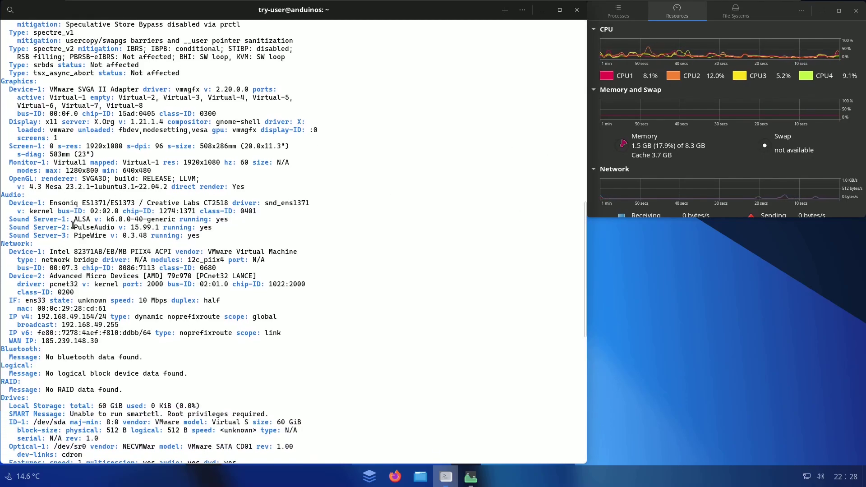
left_click_drag(75, 220, 175, 220)
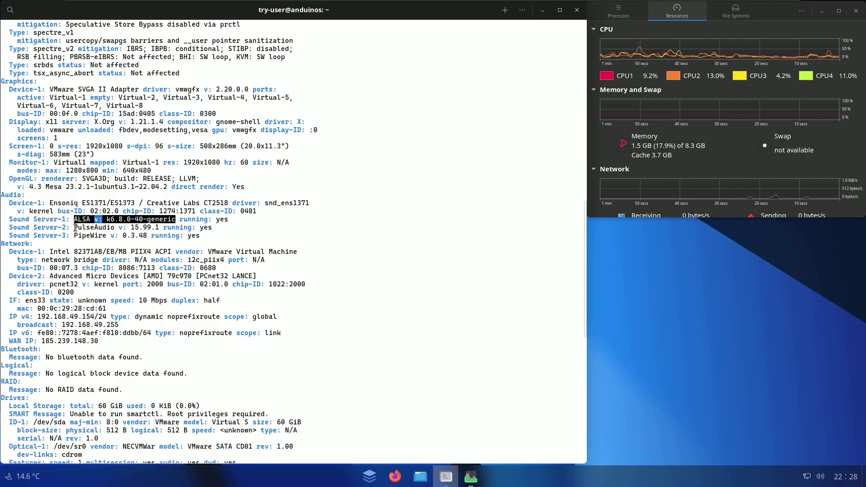
left_click_drag(75, 228, 164, 229)
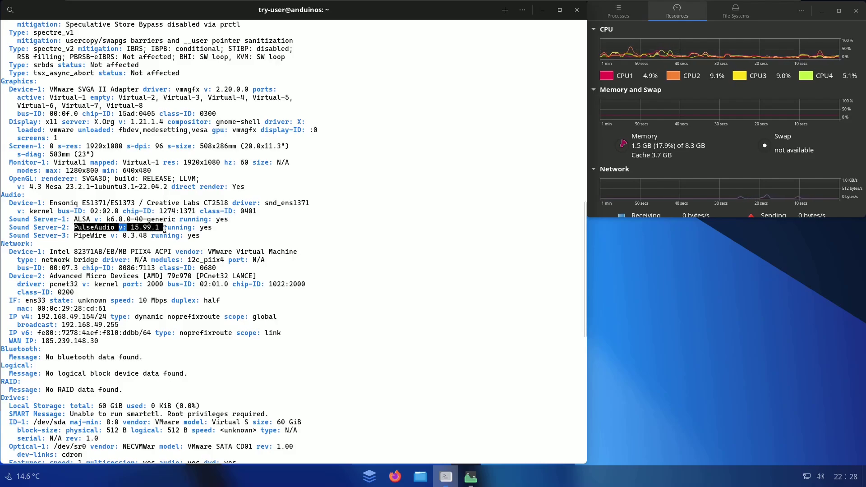
left_click(127, 245)
left_click_drag(73, 239, 146, 238)
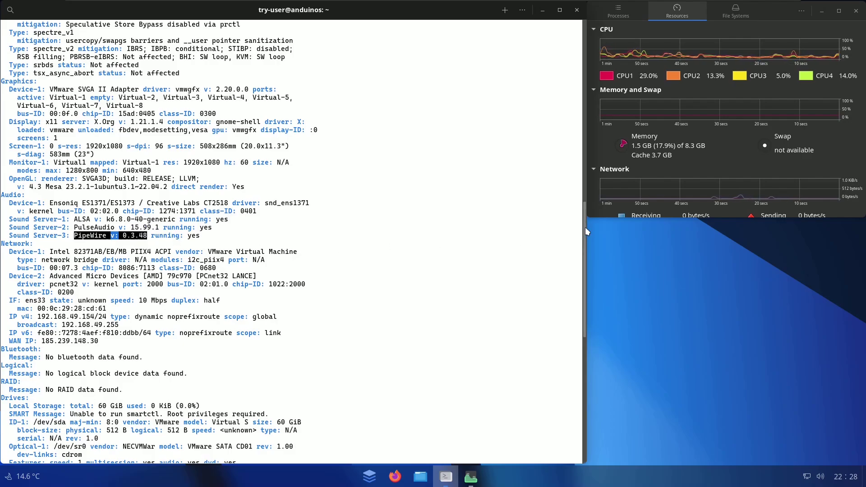
Step: Review the rest of the inxi report from Network through USB and examine the Repos section
left_click_drag(585, 226, 583, 272)
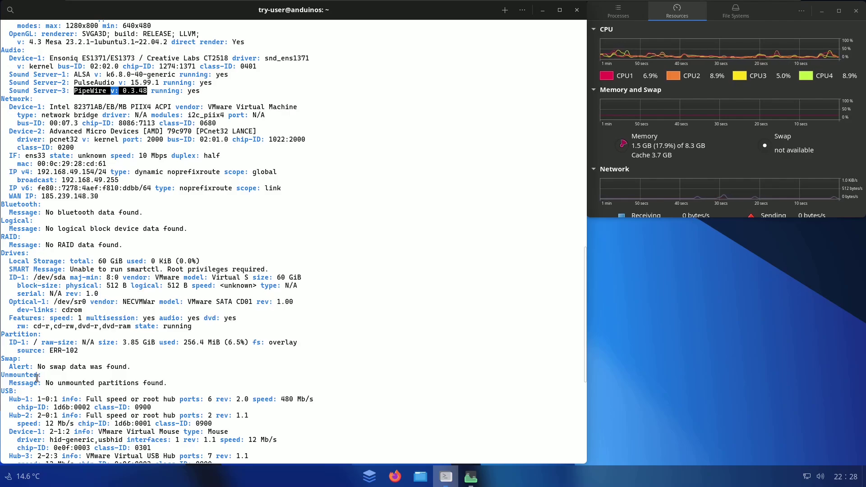
left_click_drag(582, 284, 580, 408)
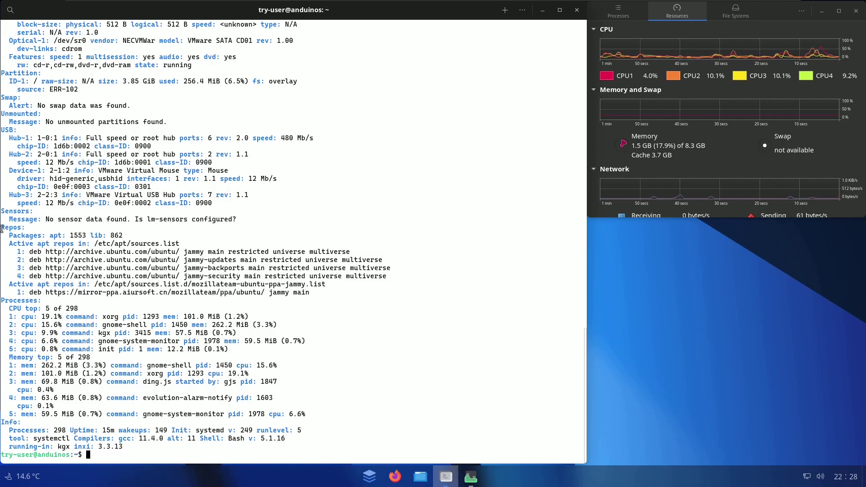
left_click_drag(2, 228, 240, 296)
left_click(181, 306)
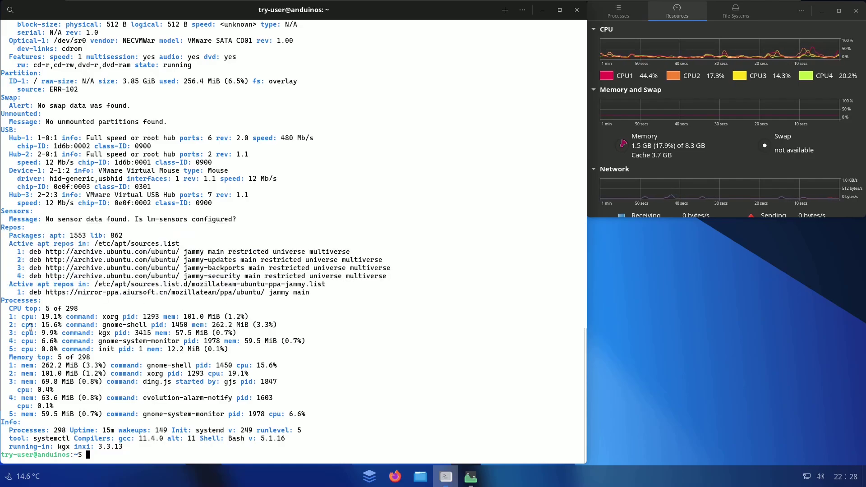
Step: Examine the inxi version, Bash shell, init system, wakeups and uptime in the Info section of the report
left_click_drag(125, 448, 78, 446)
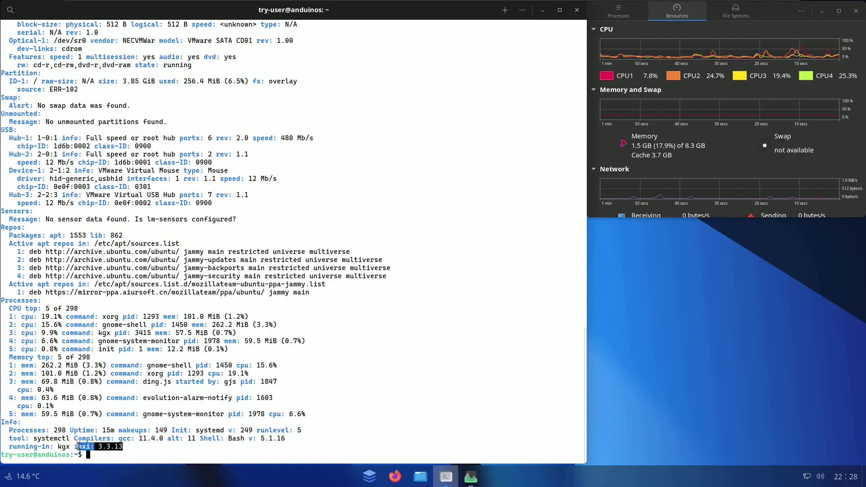
left_click(142, 448)
left_click_drag(229, 437, 285, 438)
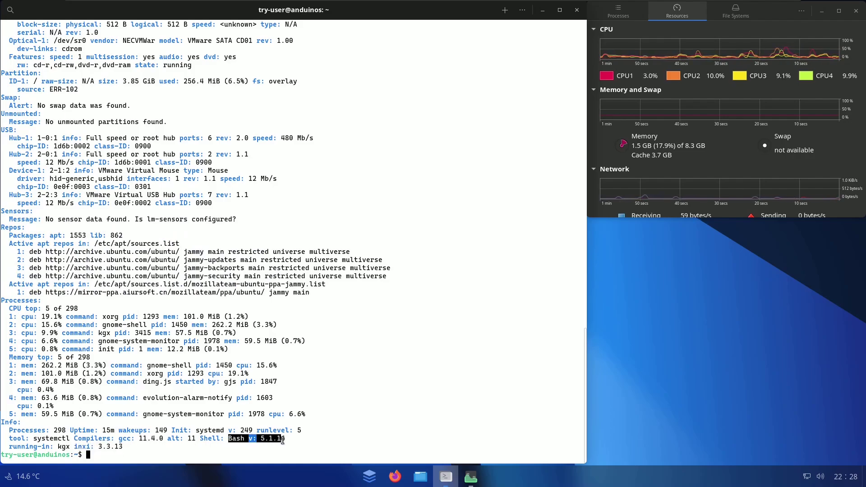
left_click(245, 446)
left_click_drag(196, 429, 253, 428)
left_click(214, 447)
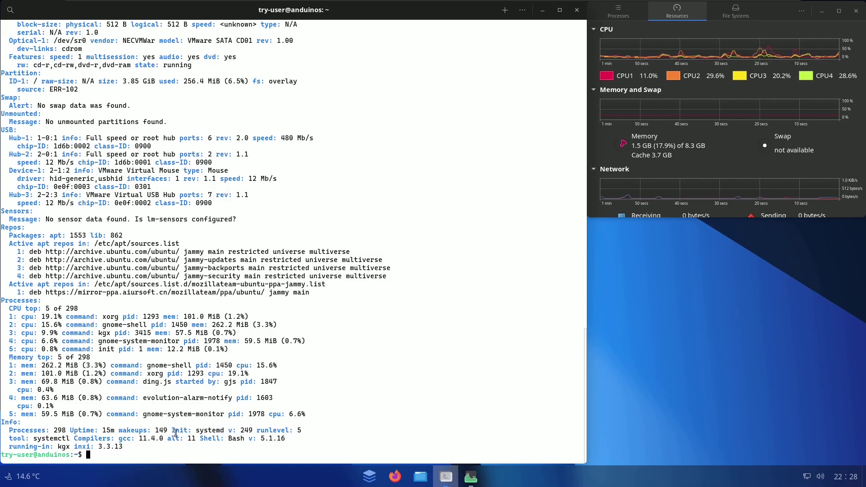
left_click_drag(122, 429, 169, 427)
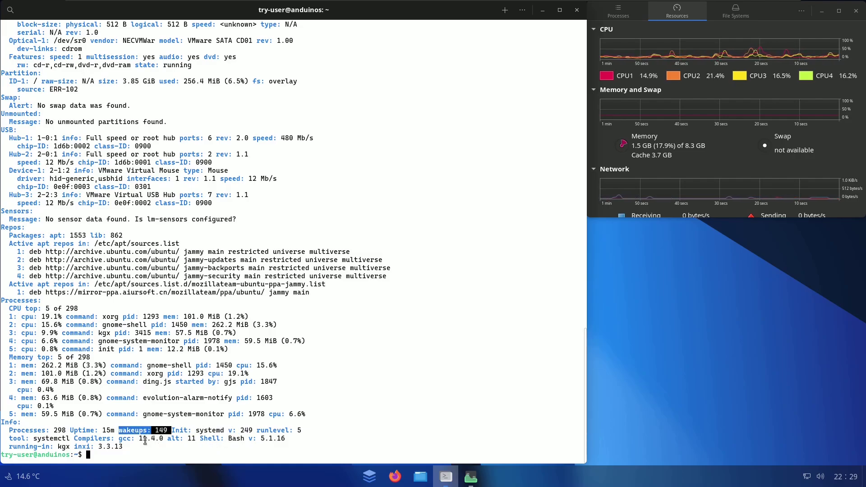
left_click_drag(77, 430, 30, 439)
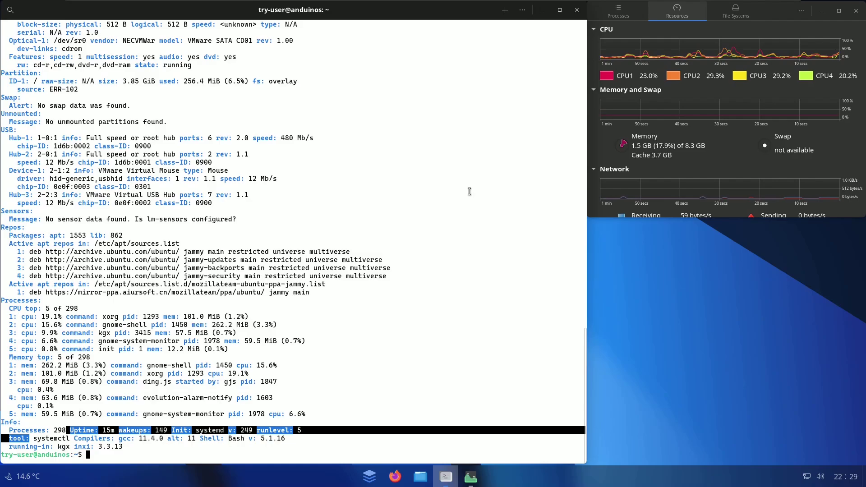
left_click(158, 451)
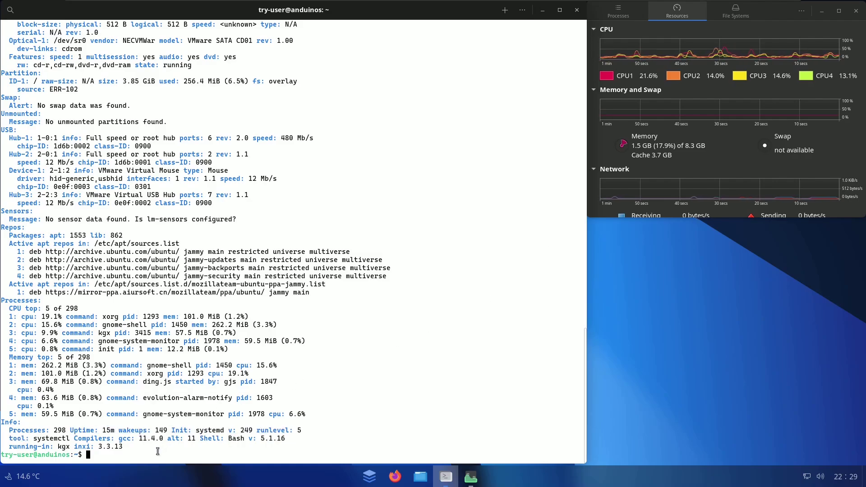
Step: Run cat /etc/issue in the terminal to print the distribution's release string
type("cat")
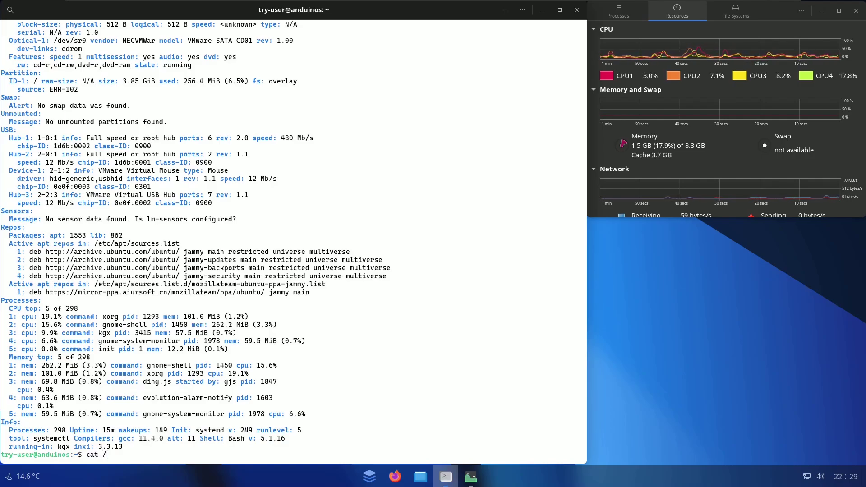
type(" /etc")
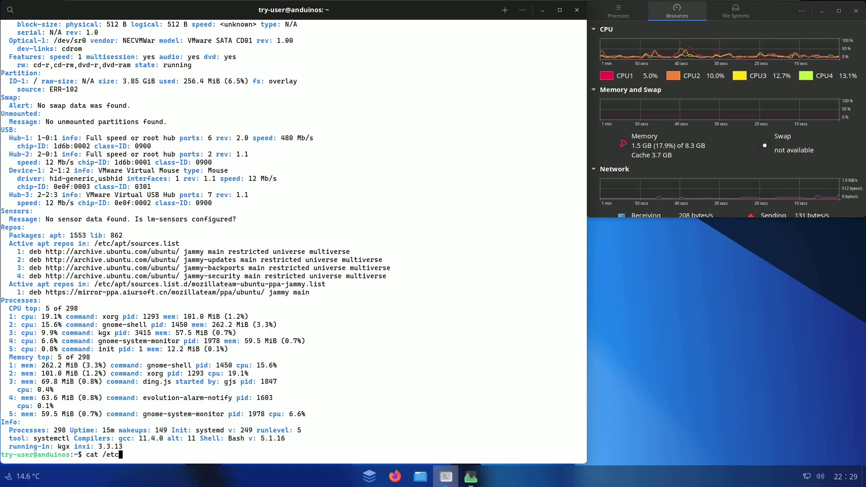
type("/")
type("issue")
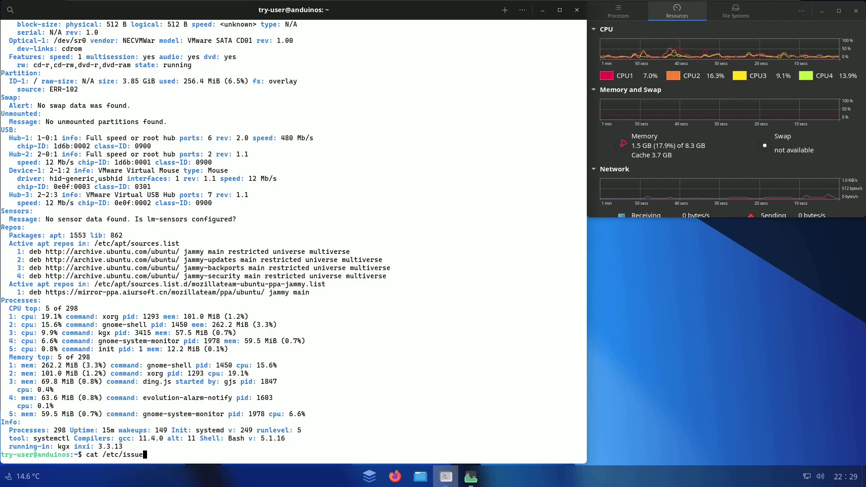
key("Return")
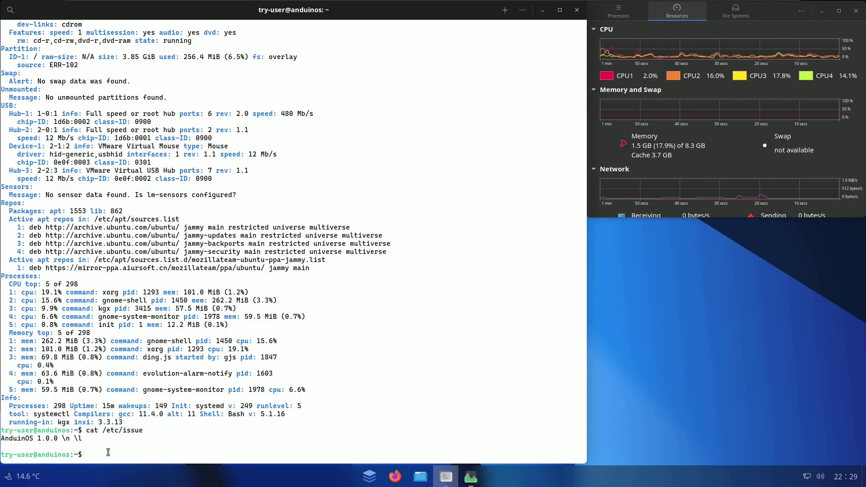
Step: Run inxi for the short system summary and inxi -b for the basic report
type("inxi")
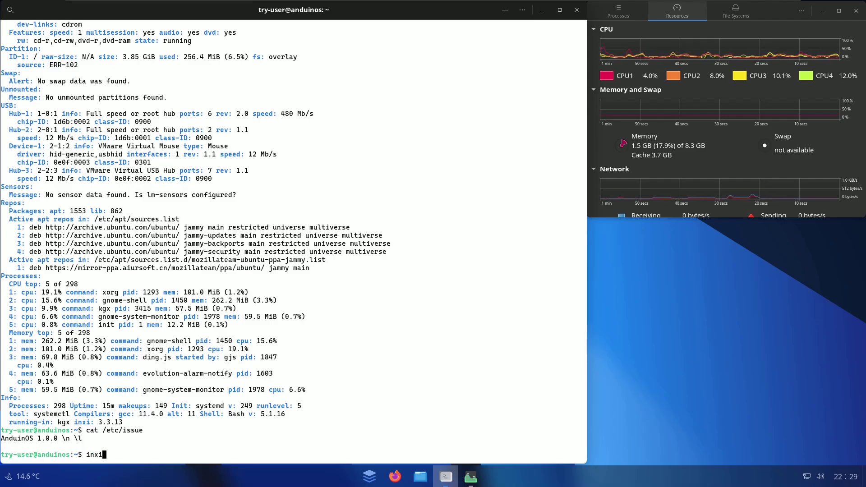
key("Return")
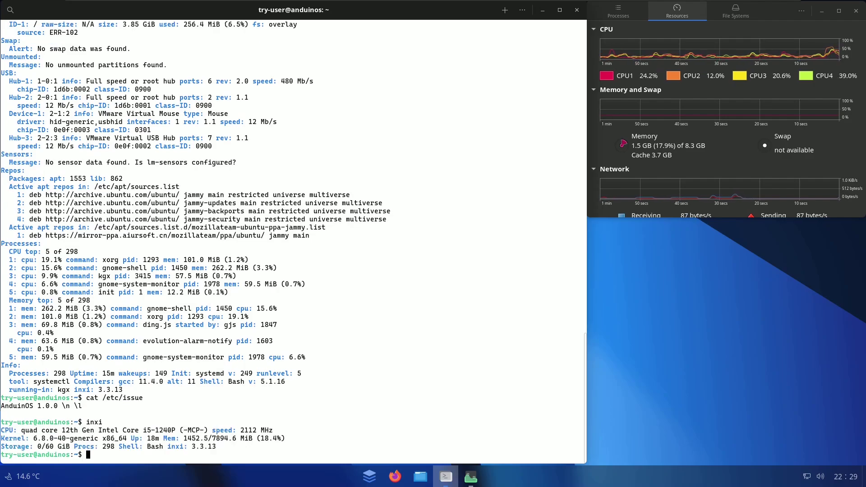
type("inxi -b")
key("Return")
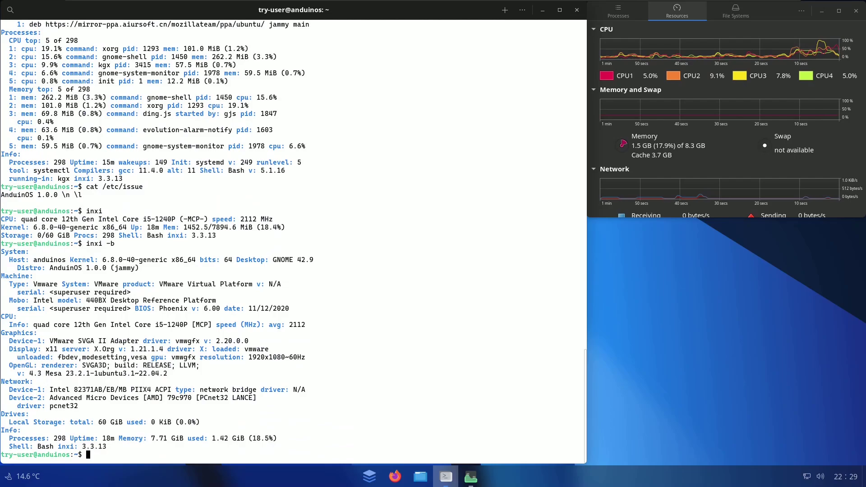
Step: Run inxi -F for the full report and inxi -G for the graphics details
type("inxi -F")
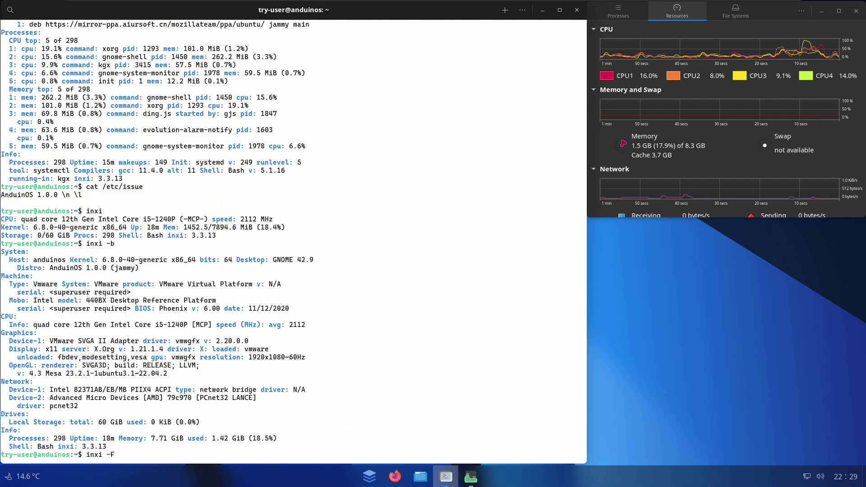
key("Return")
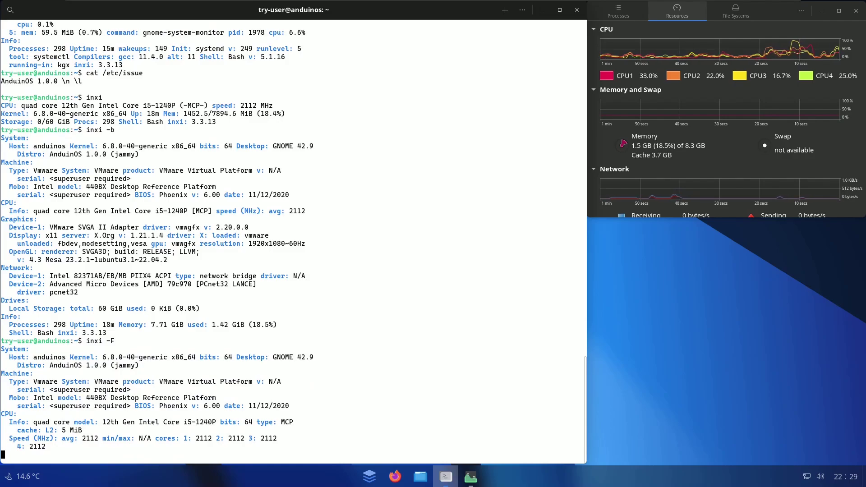
type("in")
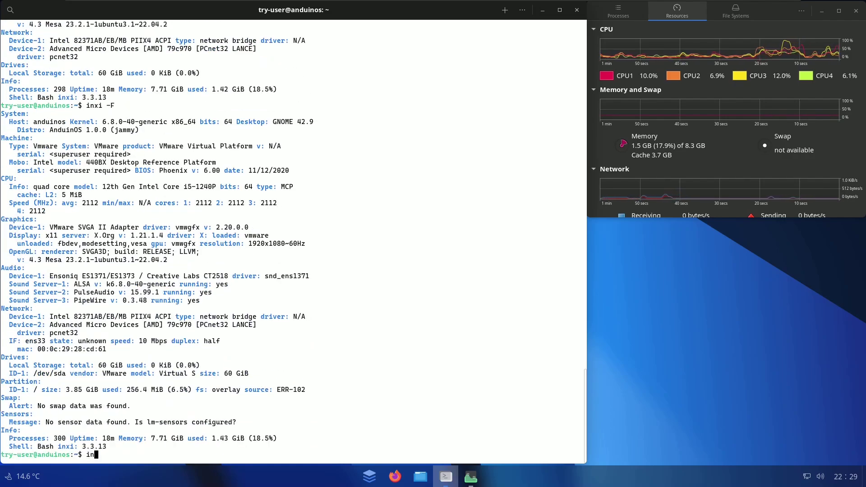
type("xi -G")
key("Return")
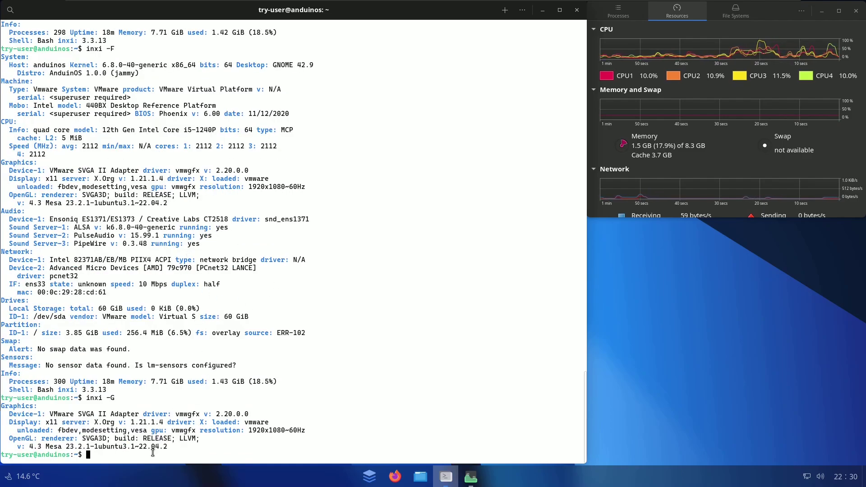
Step: Launch htop to view the running processes, and close the terminal window while it is still running
type("htop")
key("Return")
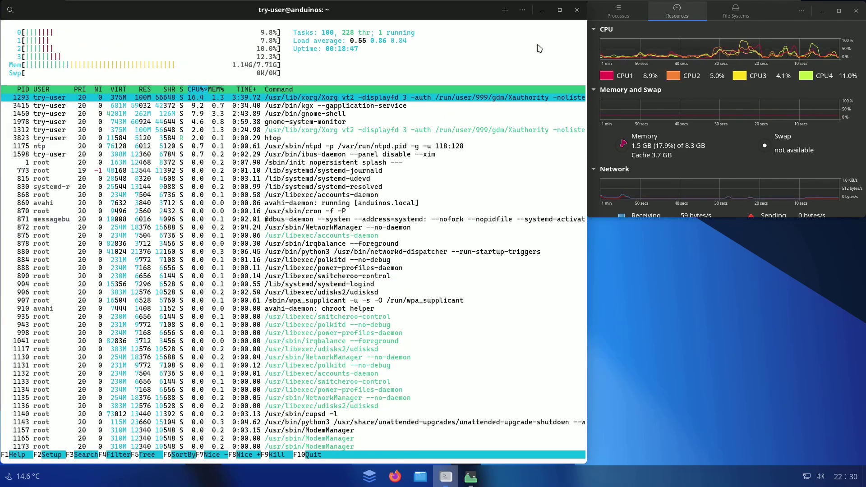
left_click(577, 10)
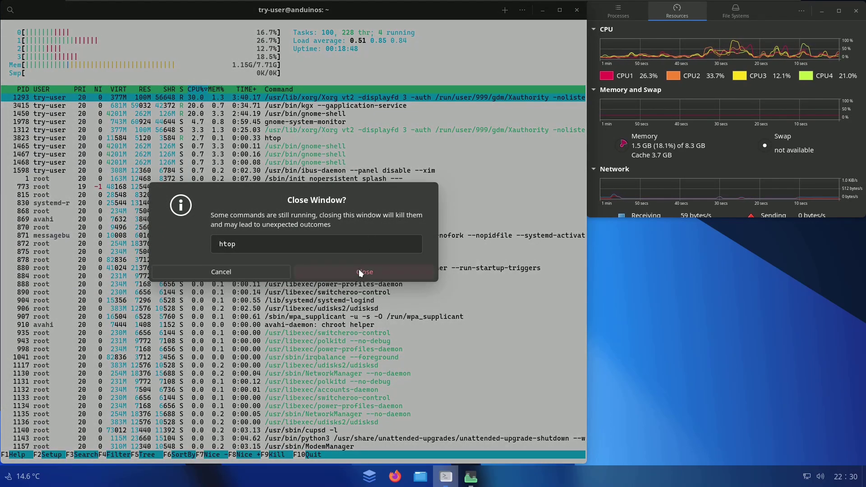
left_click(359, 271)
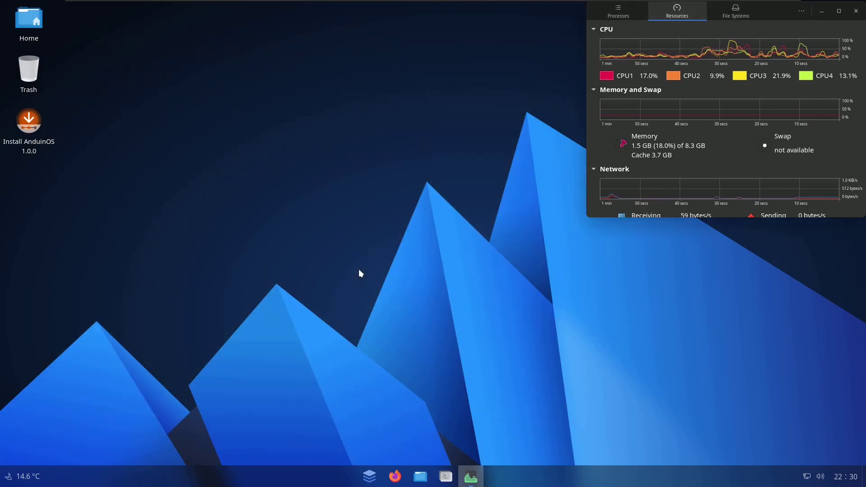
Step: Browse the full alphabetical list of installed applications
left_click(373, 475)
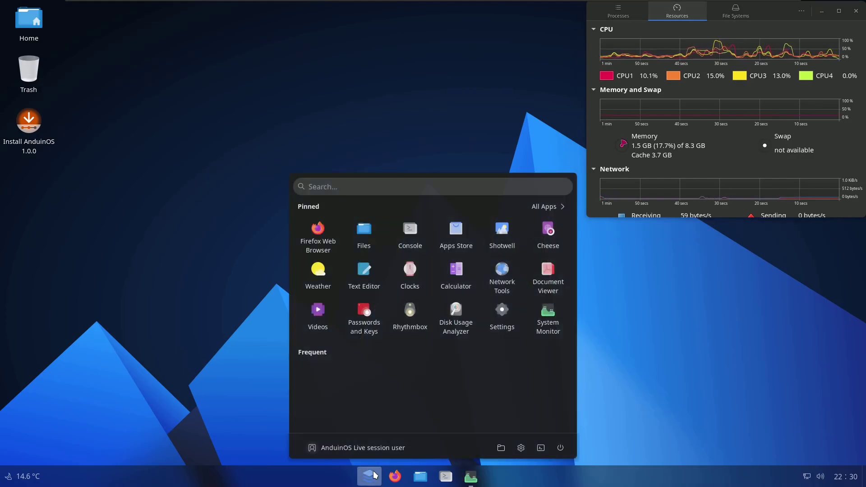
left_click(535, 208)
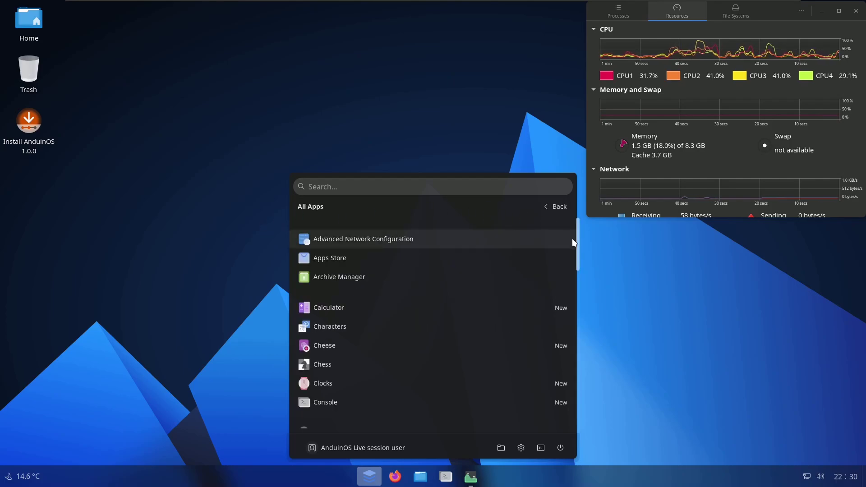
scroll(578, 230, "down", 1)
left_click_drag(579, 238, 569, 217)
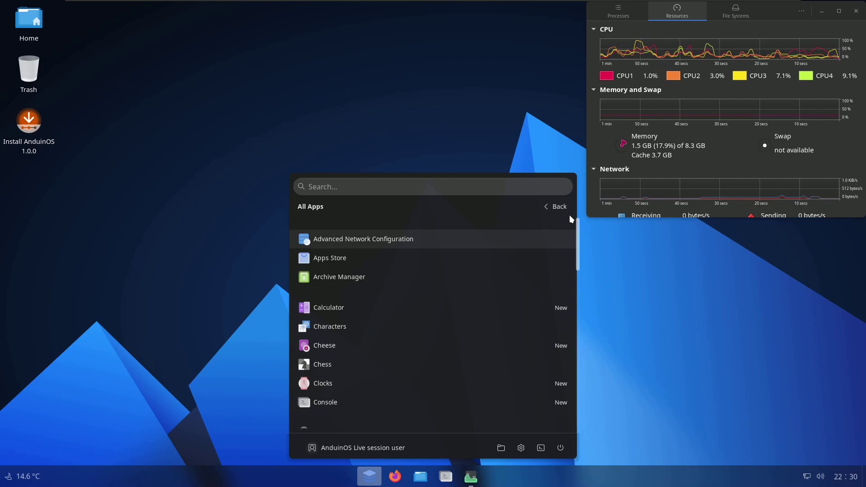
Step: Open the Apps Store documentation page, view its Virtualization section, and close the browser
left_click(461, 255)
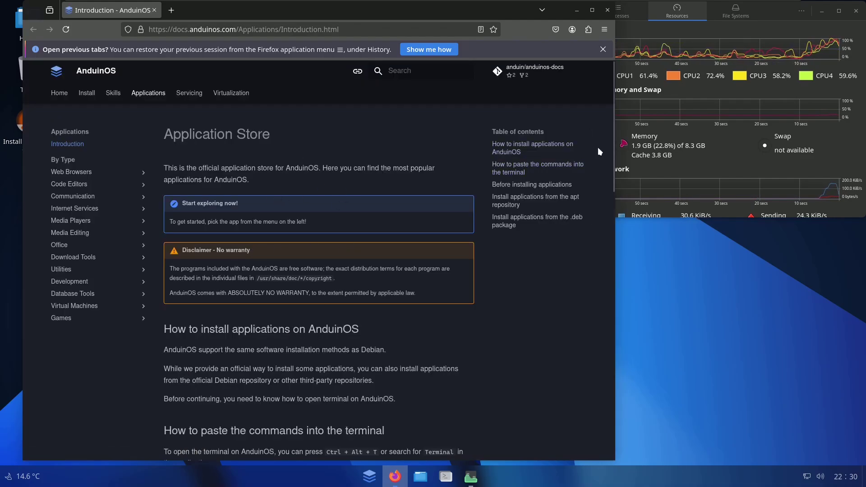
left_click_drag(610, 159, 594, 129)
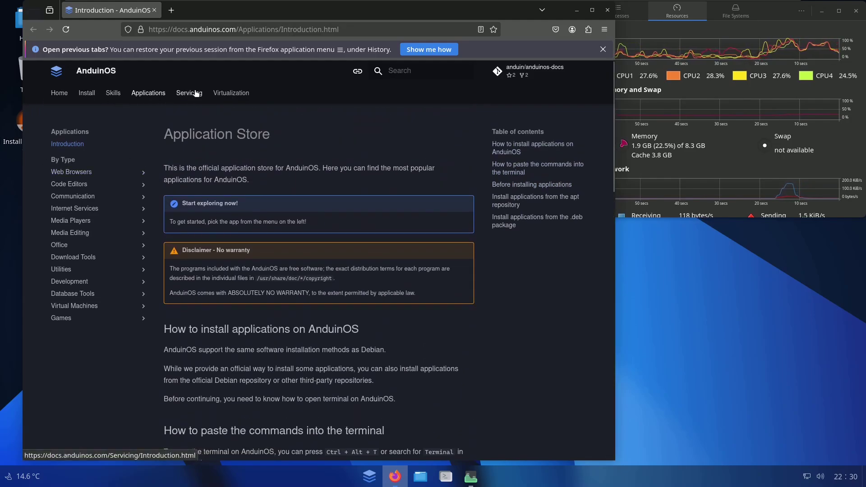
left_click(241, 94)
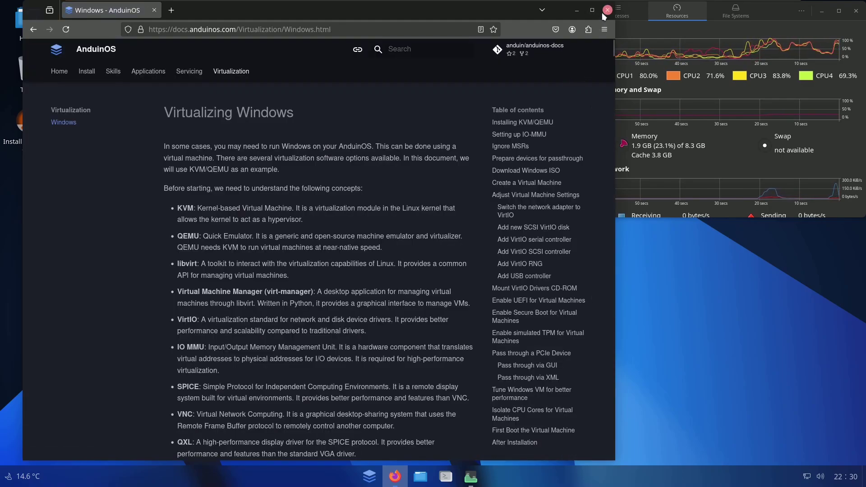
left_click(604, 10)
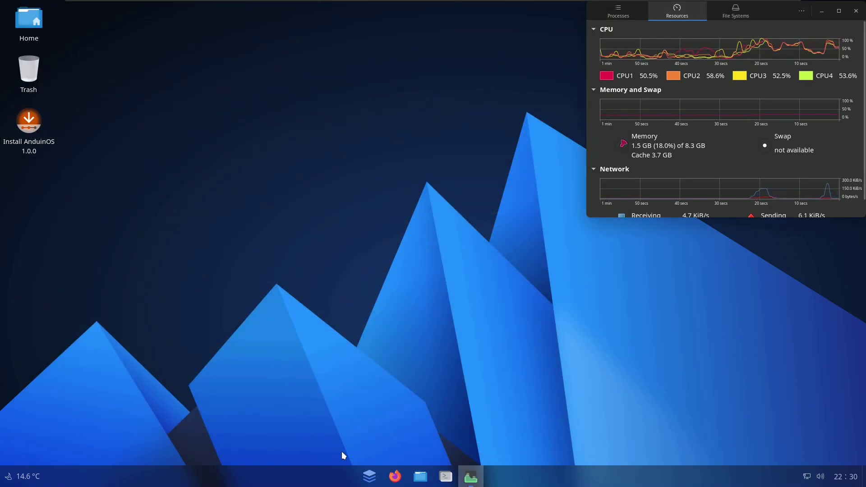
Step: Look at the full application list again, reopen the Apps Store from the pinned applications, and close the browser
left_click(368, 476)
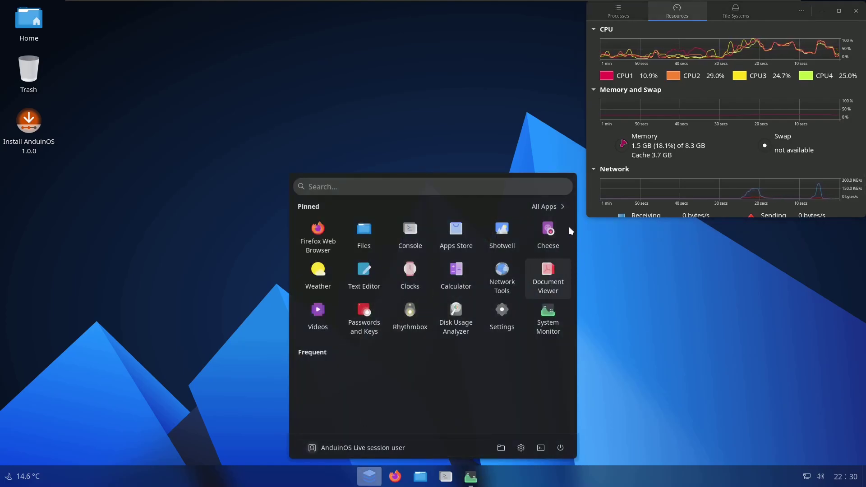
left_click(550, 207)
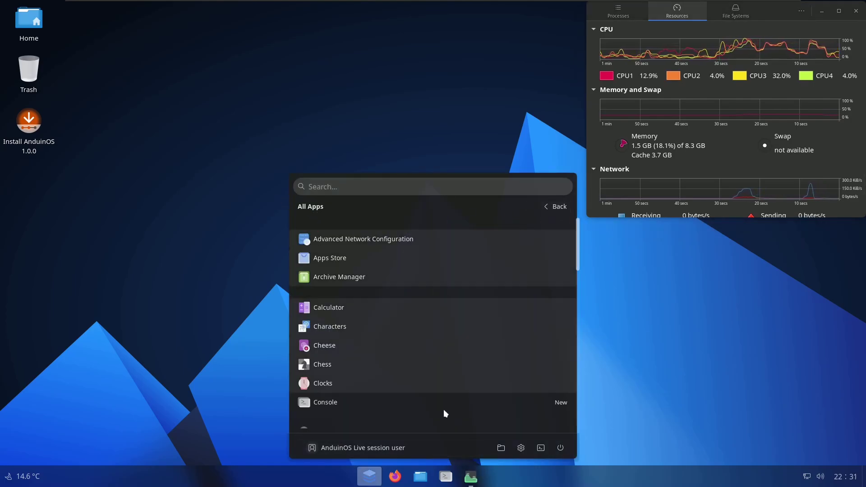
left_click(545, 207)
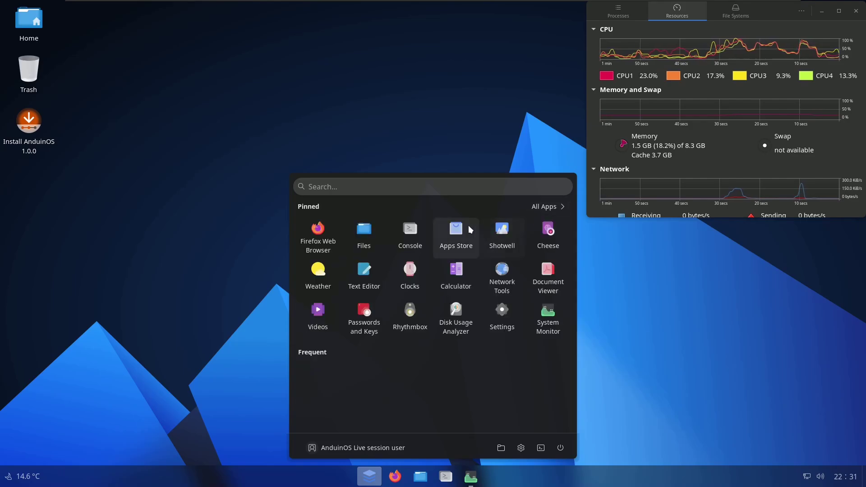
left_click(465, 226)
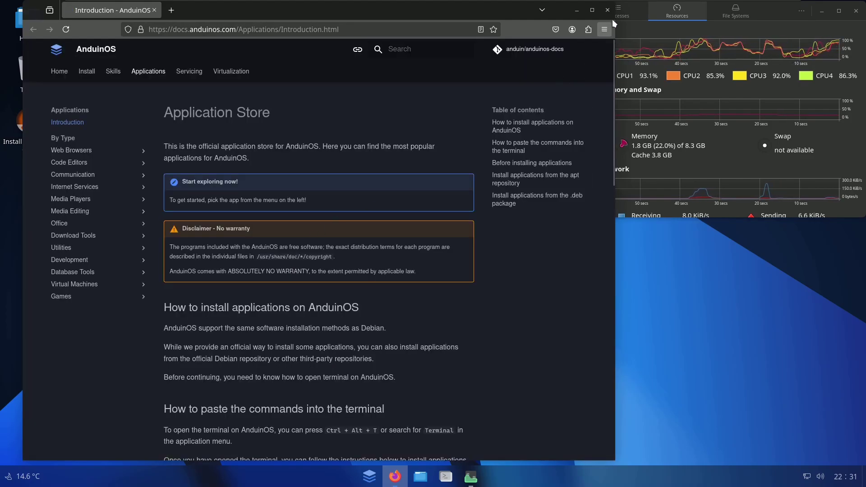
left_click(607, 10)
Step: Launch the AnduinOS 1.0.0 installer, look through its language list, and continue with English
left_click(35, 128)
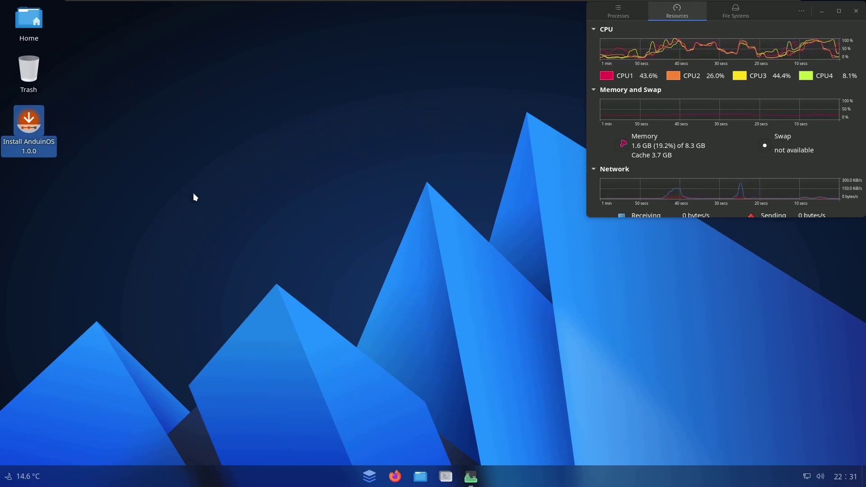
key("Return")
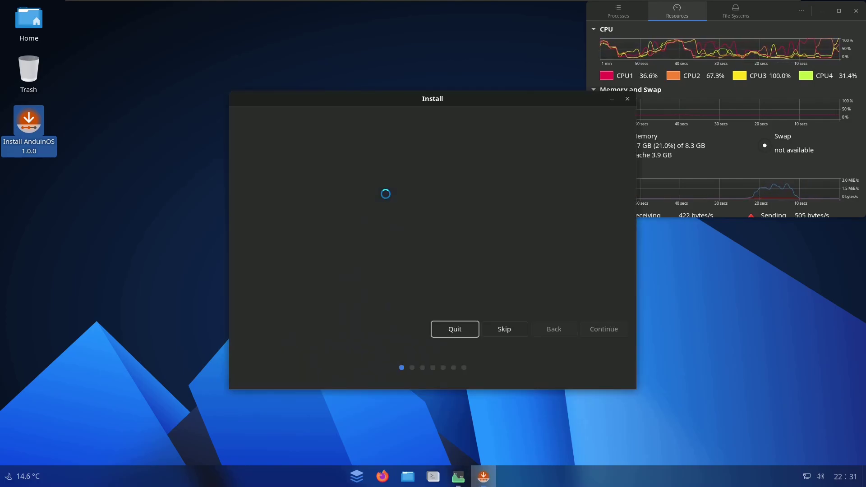
left_click_drag(454, 97, 336, 95)
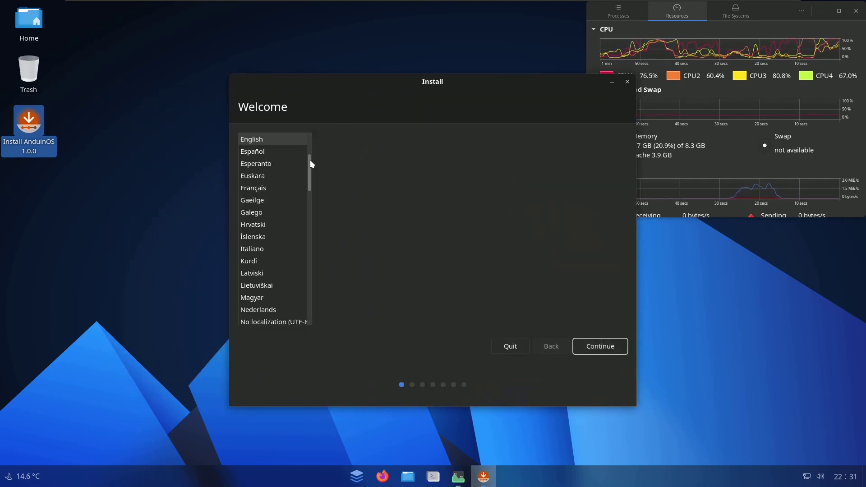
left_click_drag(310, 159, 315, 127)
left_click_drag(423, 82, 328, 77)
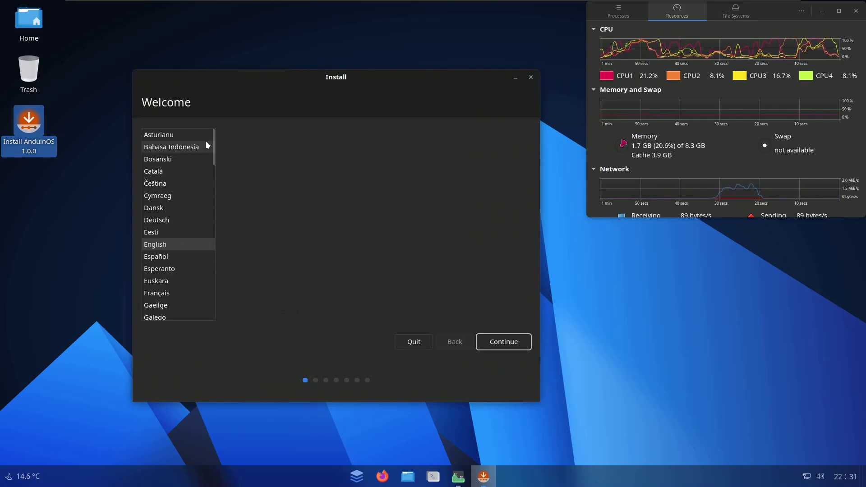
mouse_move(213, 141)
left_mouse_down()
mouse_move(212, 316)
mouse_move(220, 126)
left_mouse_up()
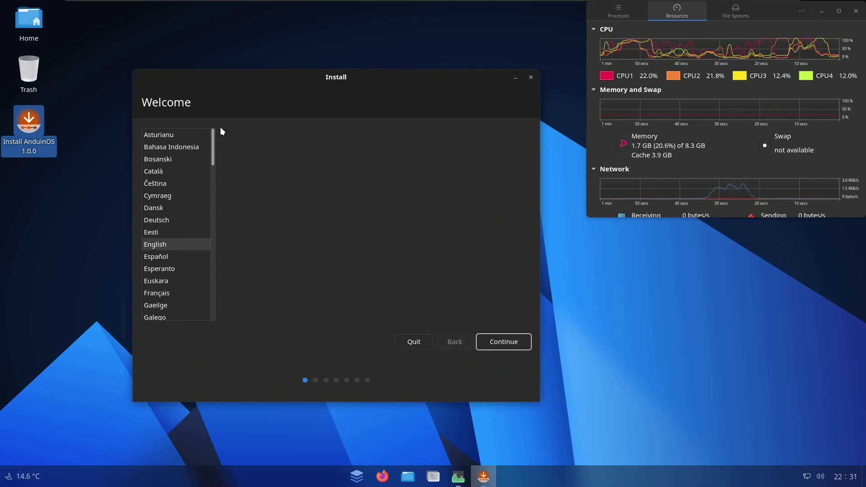
left_click(495, 341)
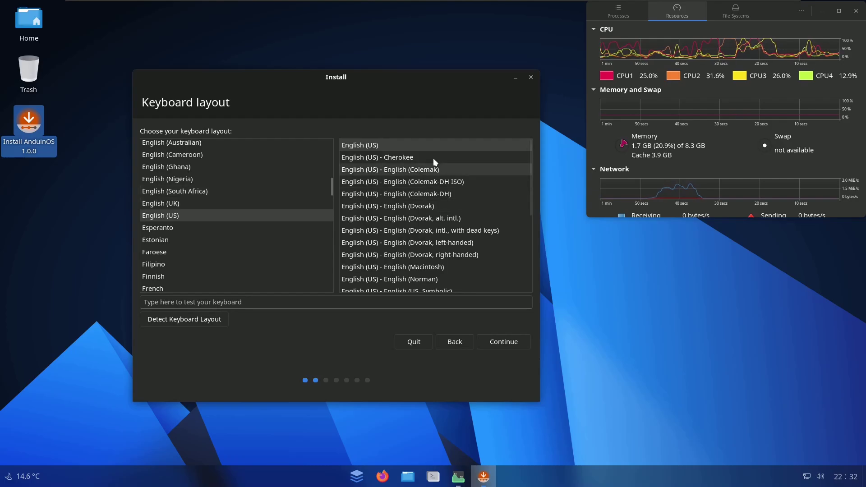
Step: Accept the English (US) keyboard layout, enable third-party software for graphics, Wi-Fi hardware and media formats, and continue the installation
left_click(239, 303)
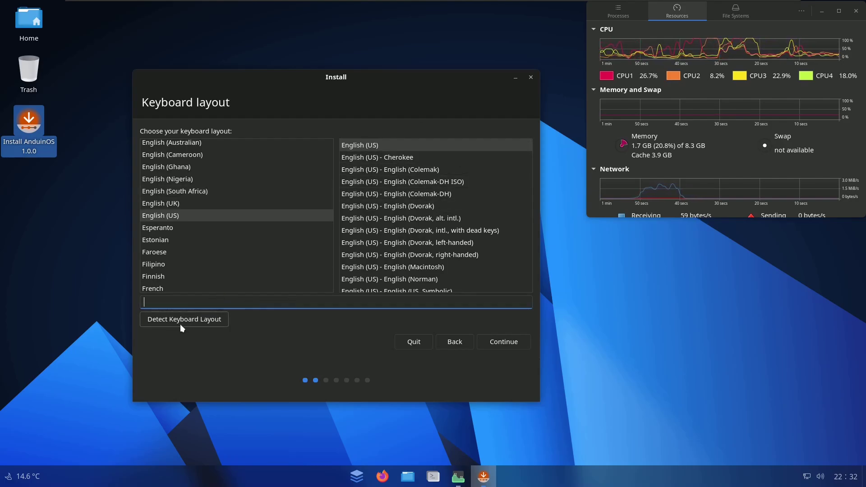
left_click(490, 344)
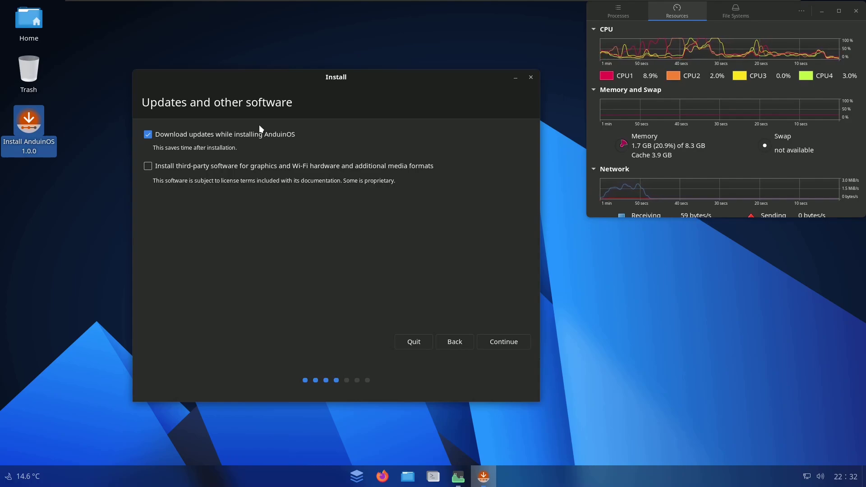
left_click(217, 162)
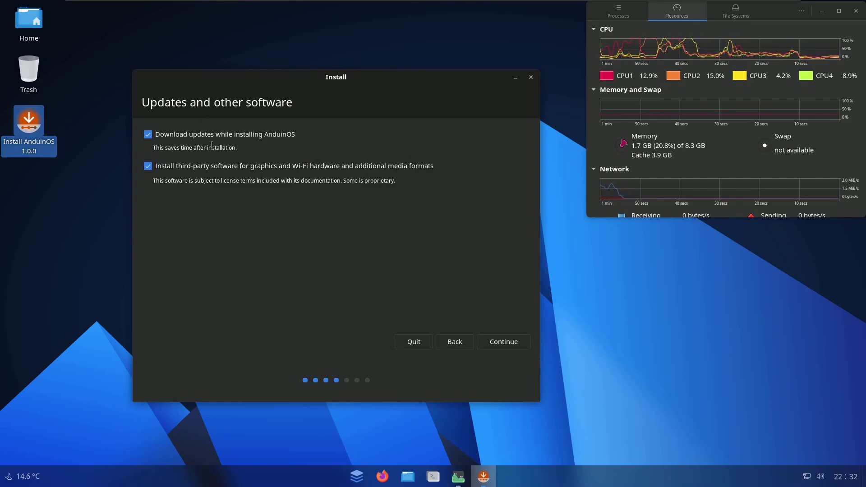
left_click(511, 338)
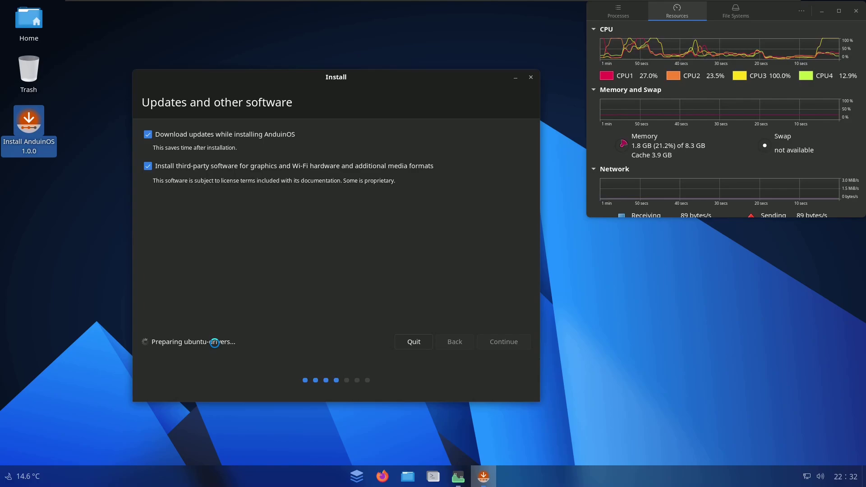
Step: Switch the desktop to the light theme
left_click(820, 477)
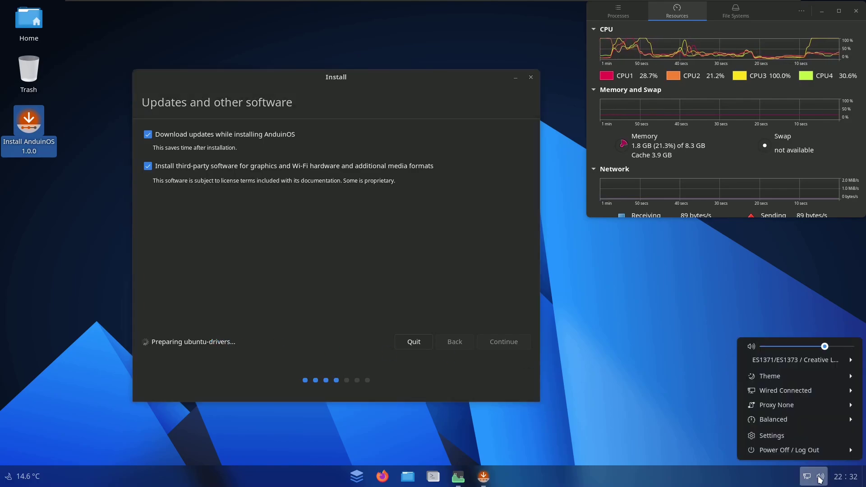
left_click(805, 371)
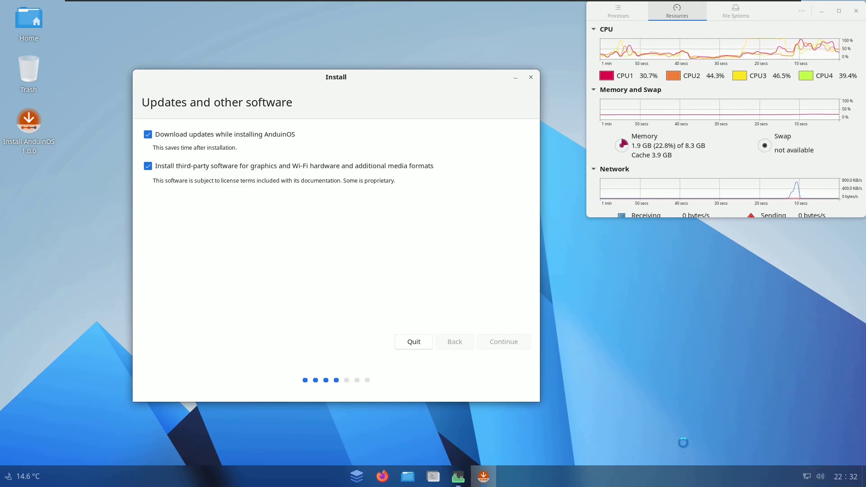
Step: Review the wired connection, proxy and power mode options in the system menu, plus the calendar and world clocks
left_click(812, 481)
left_click(797, 391)
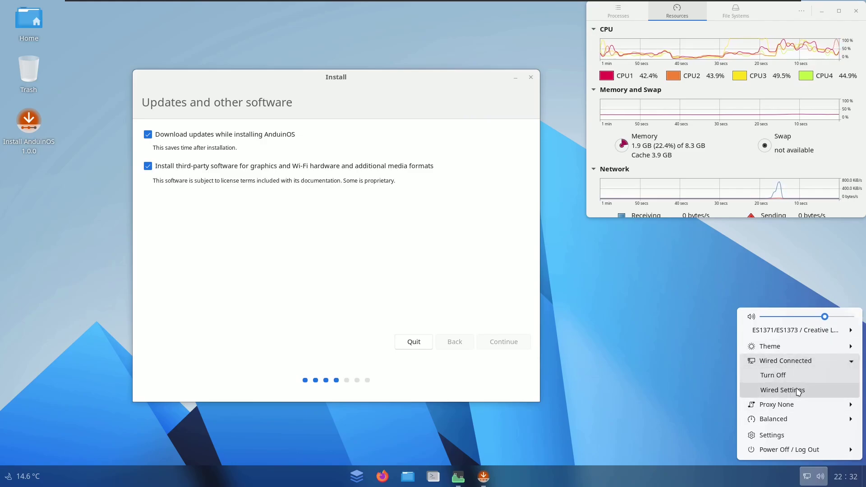
left_click(799, 403)
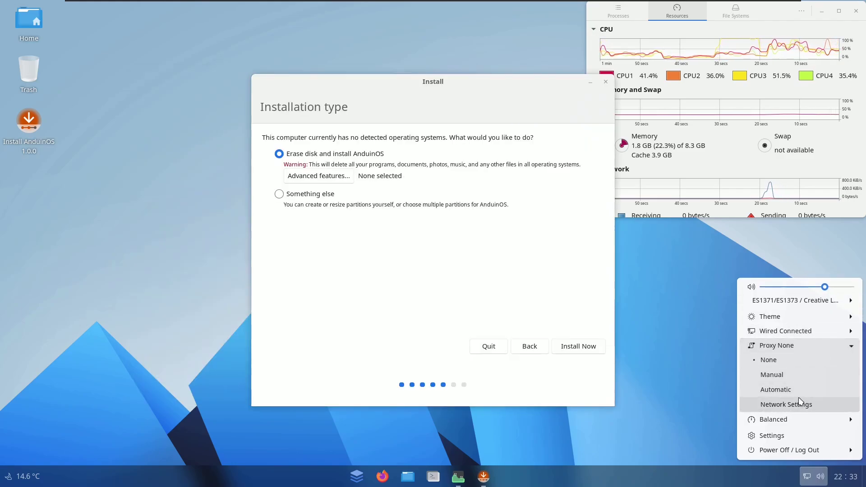
left_click(807, 425)
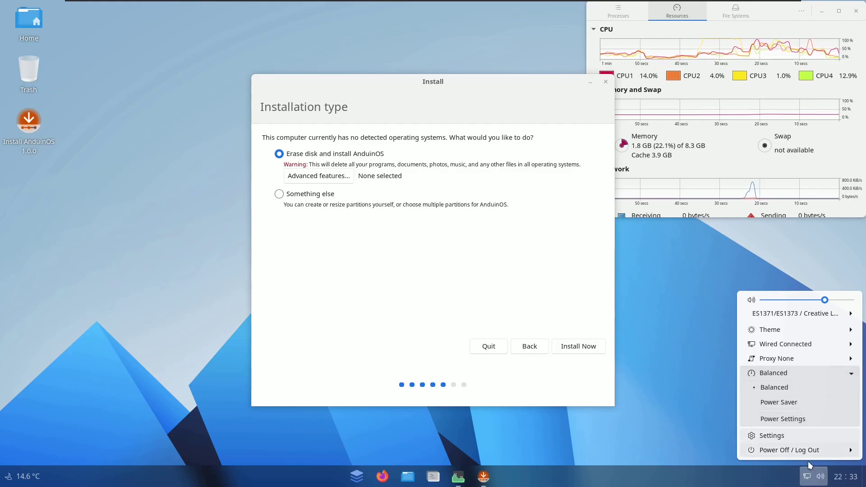
left_click(687, 420)
left_click(845, 476)
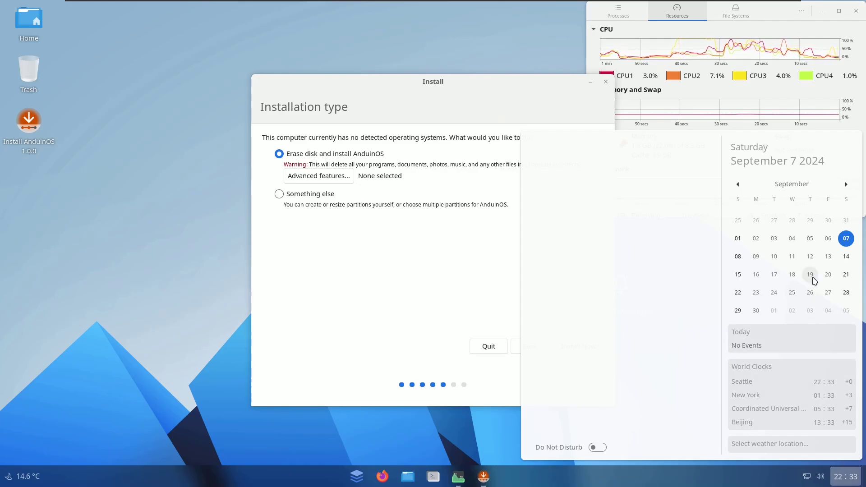
left_click(464, 432)
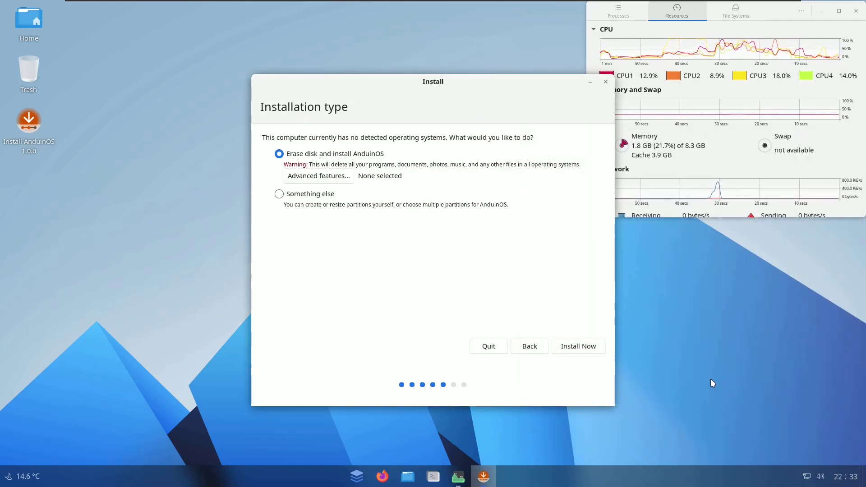
Step: Check the installer's advanced features for erasing the disk, cancel them without changes, and quit the installation
left_click_drag(469, 78, 366, 67)
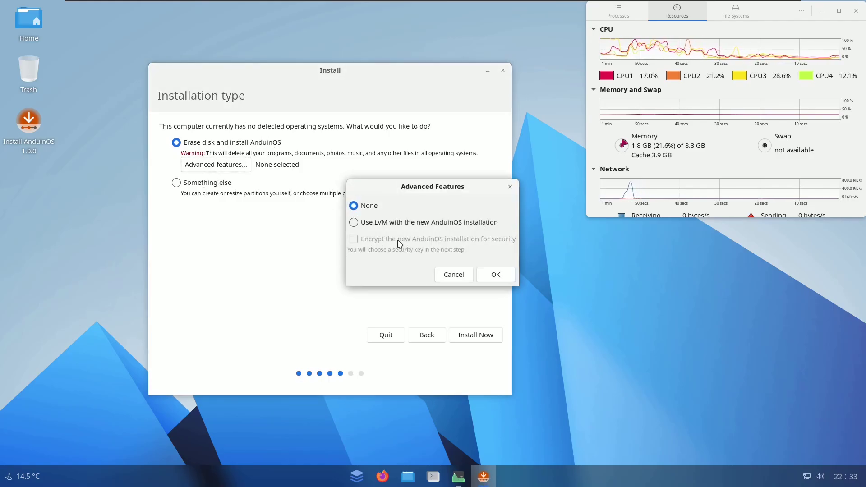
left_click(453, 274)
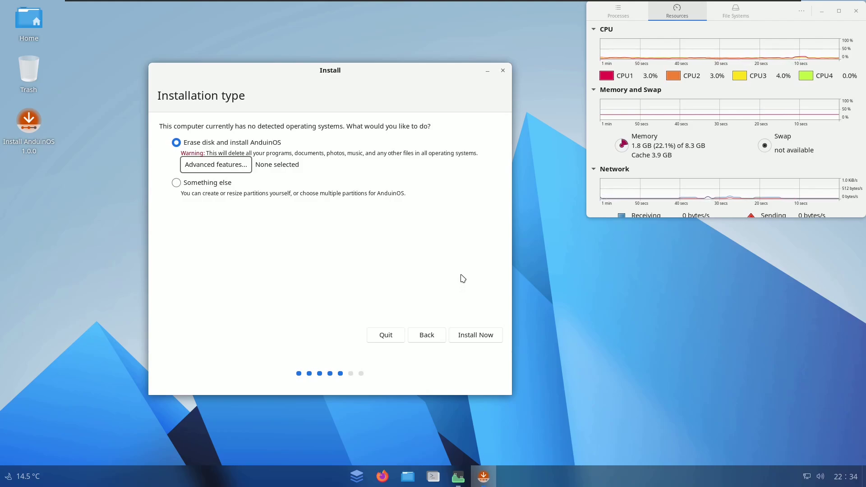
left_click(503, 69)
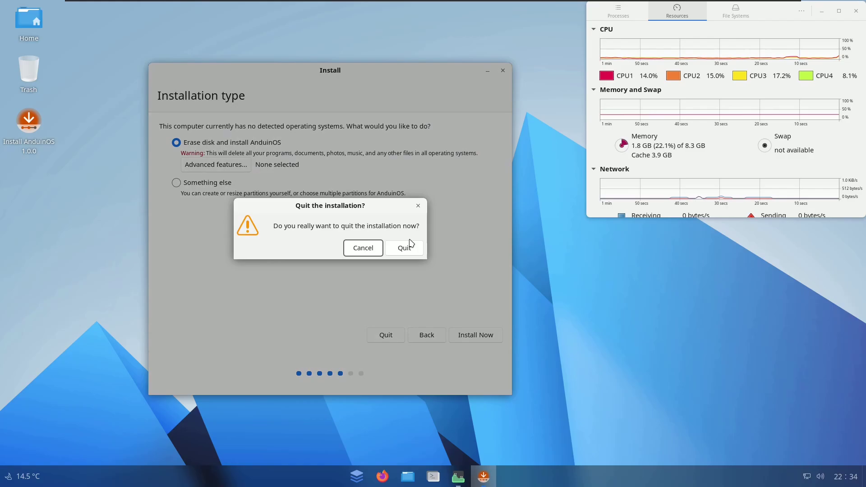
left_click(406, 248)
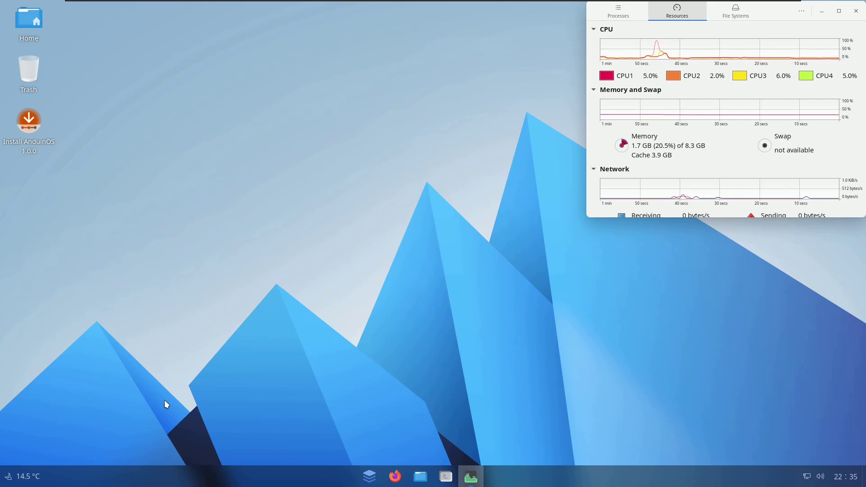
Step: Open the weather widget's forecast popup and bring up its OpenWeather settings window
left_click(28, 475)
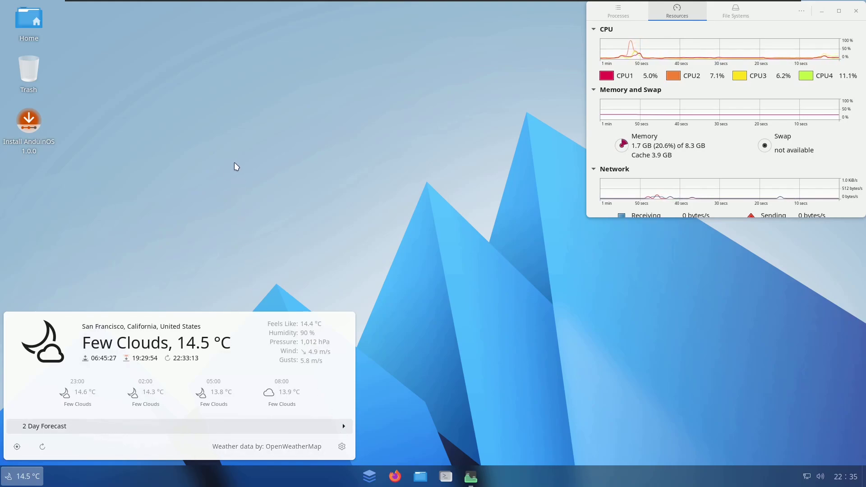
left_click(341, 446)
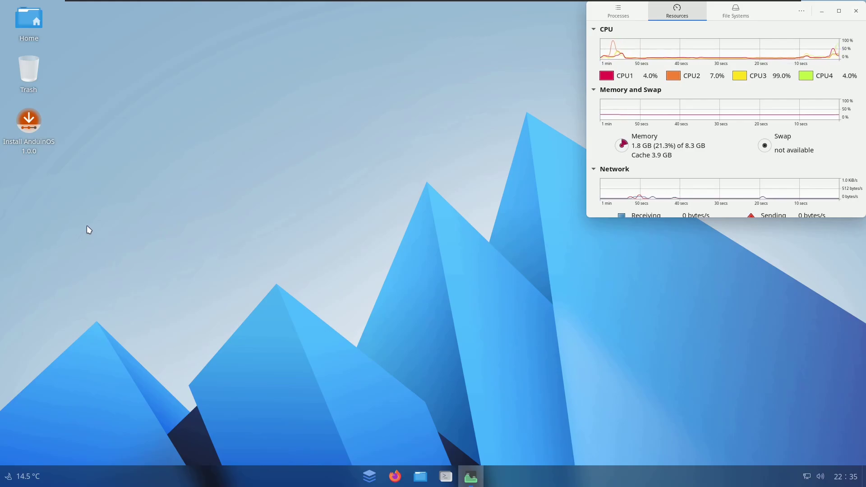
right_click(269, 72)
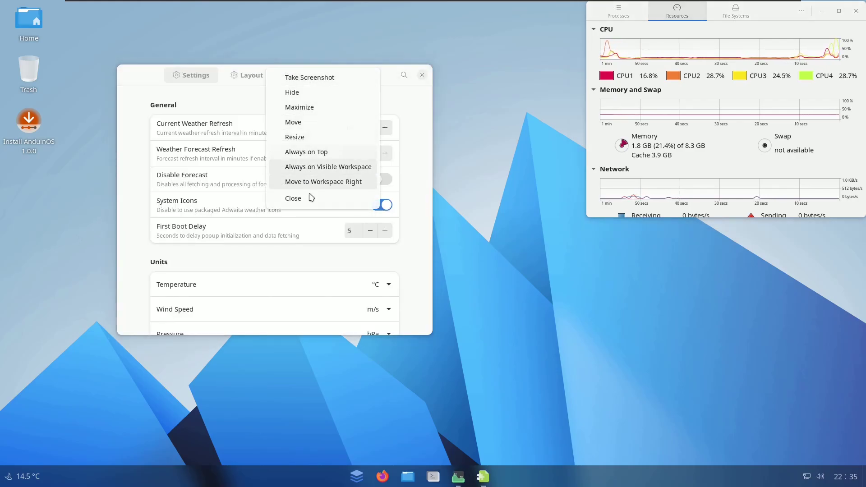
left_click(505, 262)
right_click(476, 149)
left_click(465, 133)
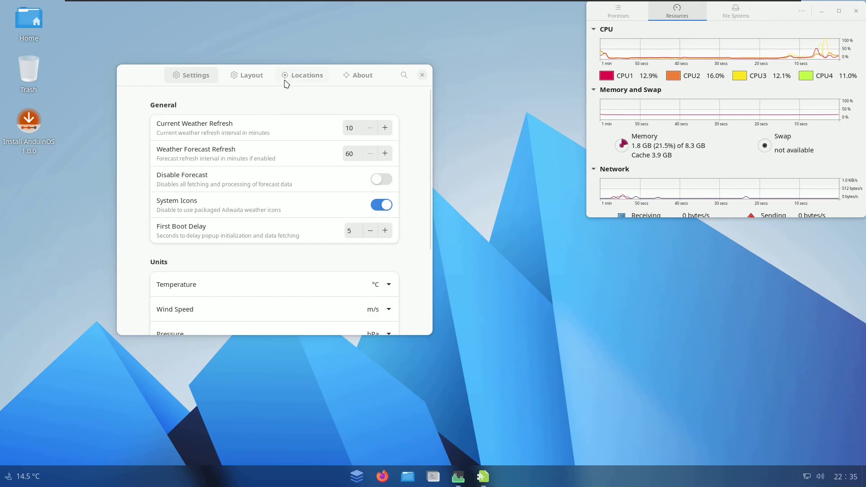
Step: Review the OpenWeather extension's version information, locations, layout, units and provider options, and close its settings window
left_click(371, 73)
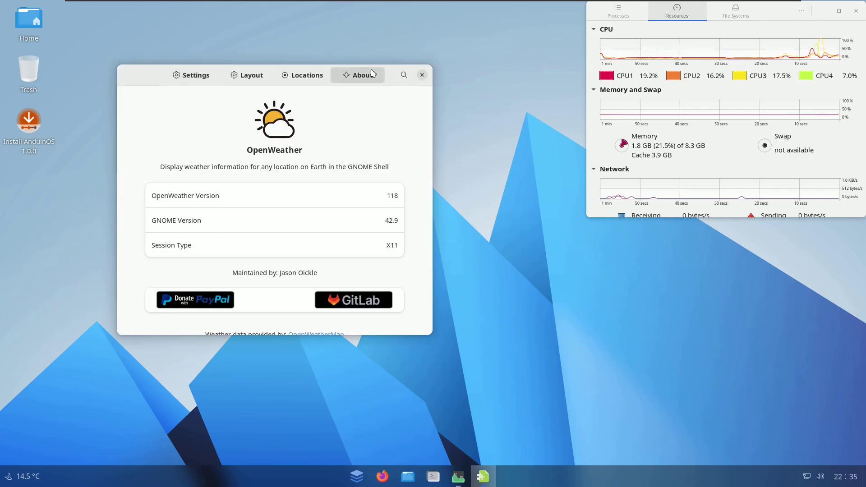
left_click(317, 80)
left_click(251, 79)
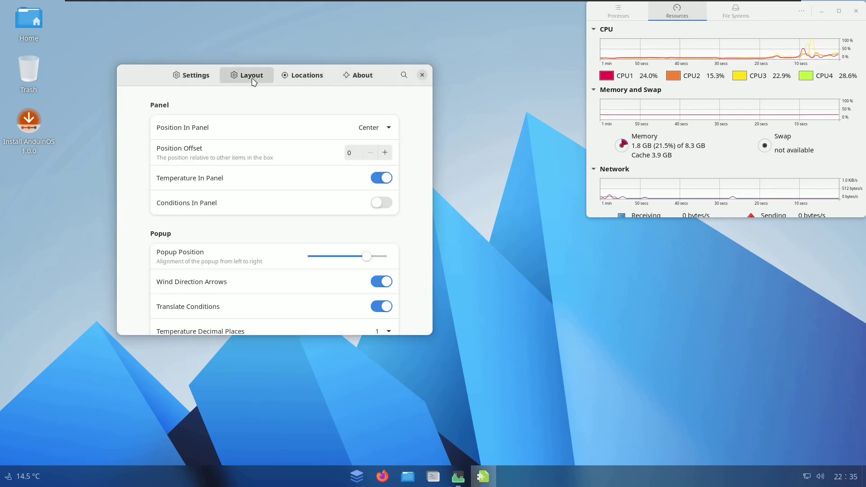
left_click(193, 80)
scroll(415, 255, "down", 5)
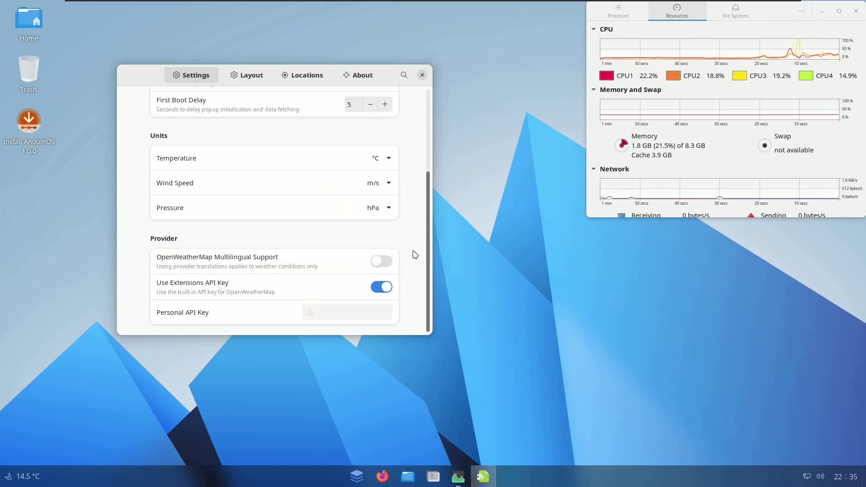
left_click(294, 81)
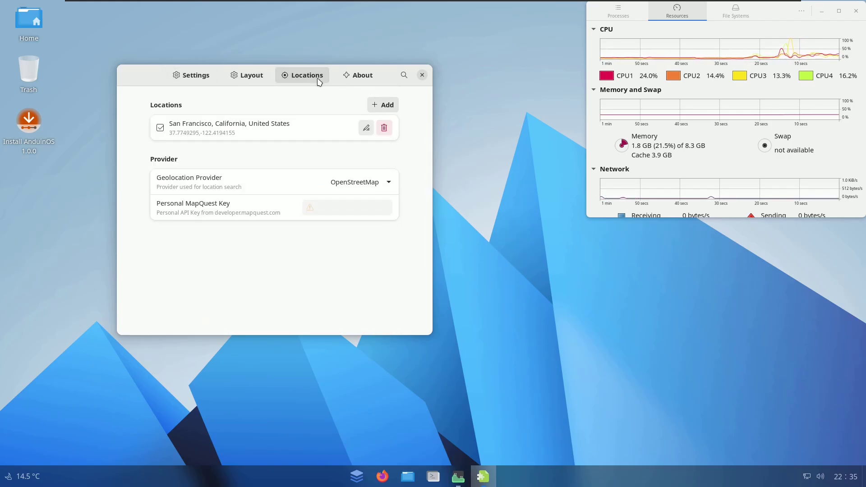
left_click(264, 77)
scroll(426, 183, "down", 5)
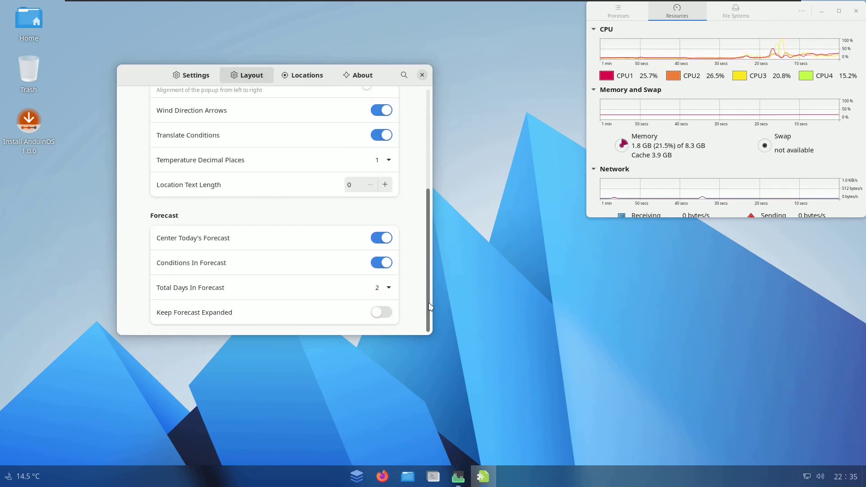
left_click(422, 75)
Step: Open the display settings for the desktop and move the Settings window clear of the system monitor
right_click(194, 140)
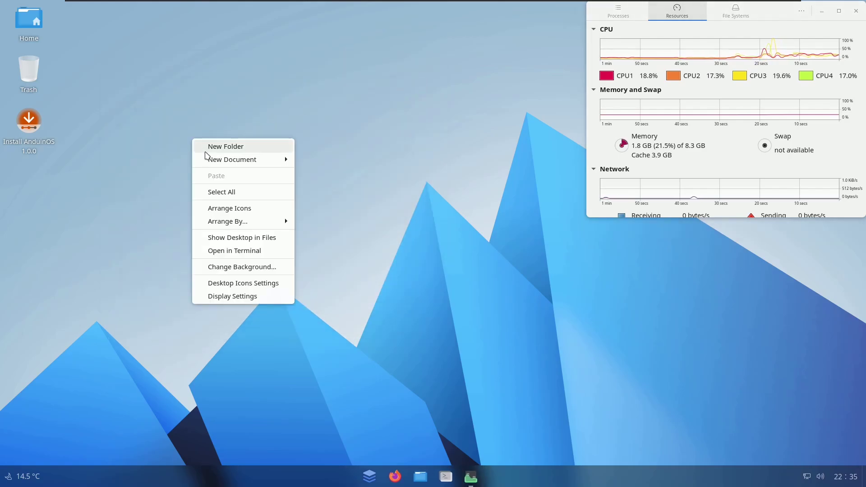
left_click(247, 296)
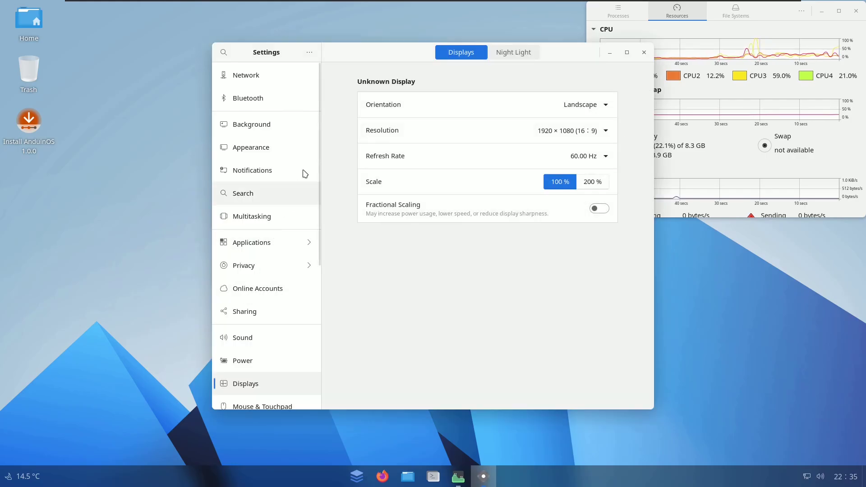
left_click_drag(379, 54, 250, 49)
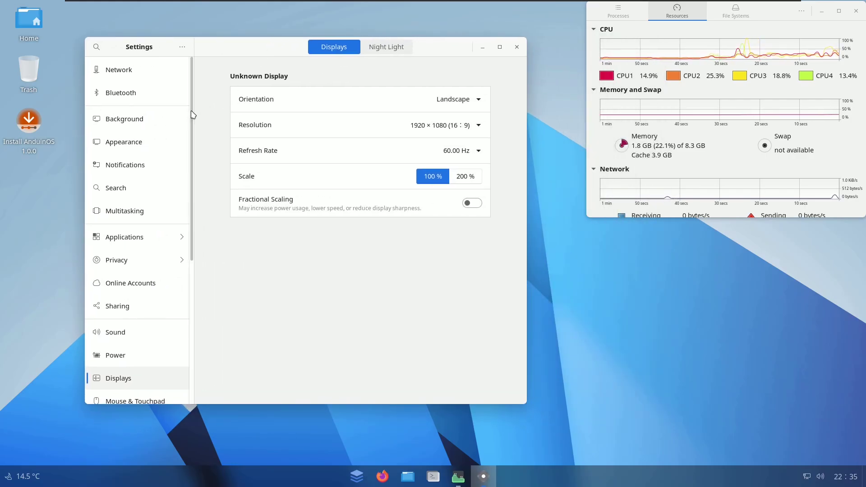
Step: Review the Network, Bluetooth, Background and Appearance settings, including the available wallpapers and desktop icon options
left_click(166, 71)
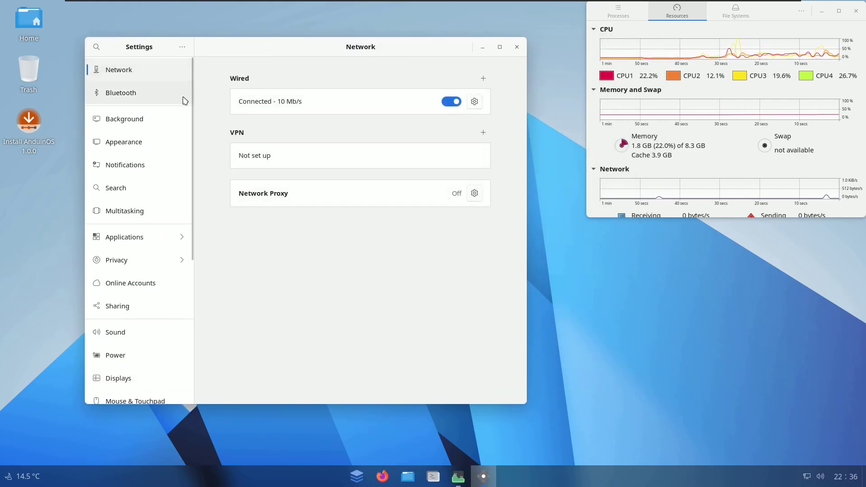
left_click(155, 98)
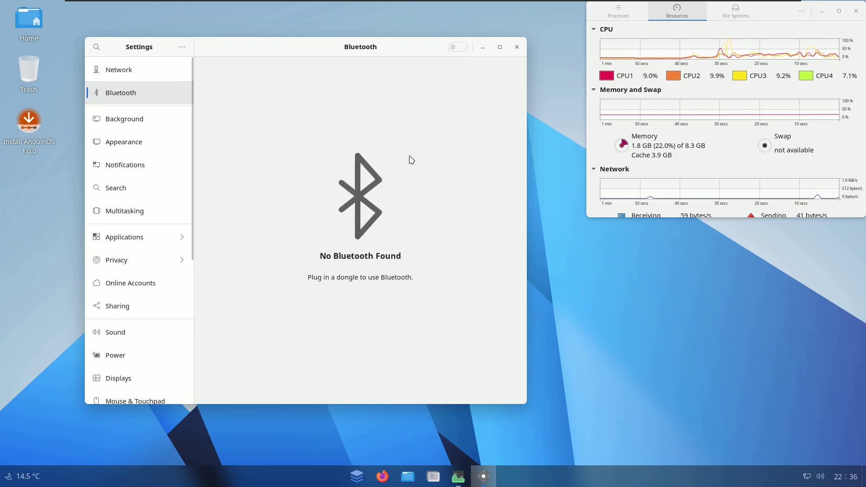
left_click(174, 119)
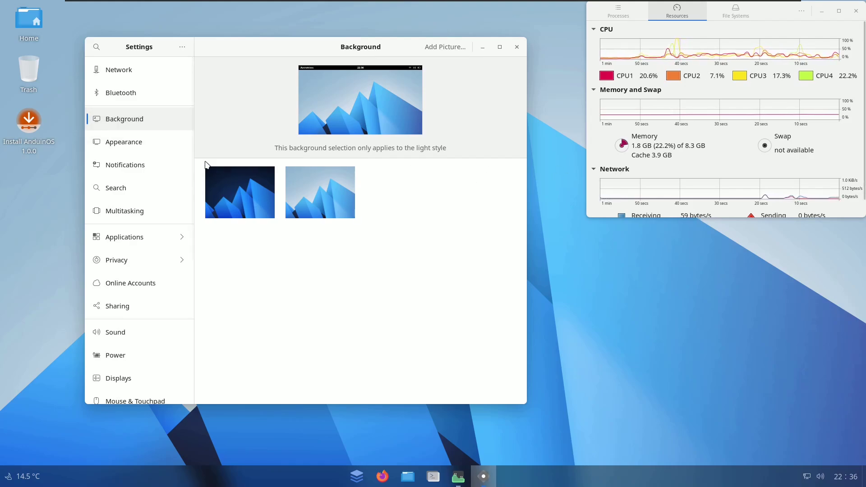
left_click(140, 150)
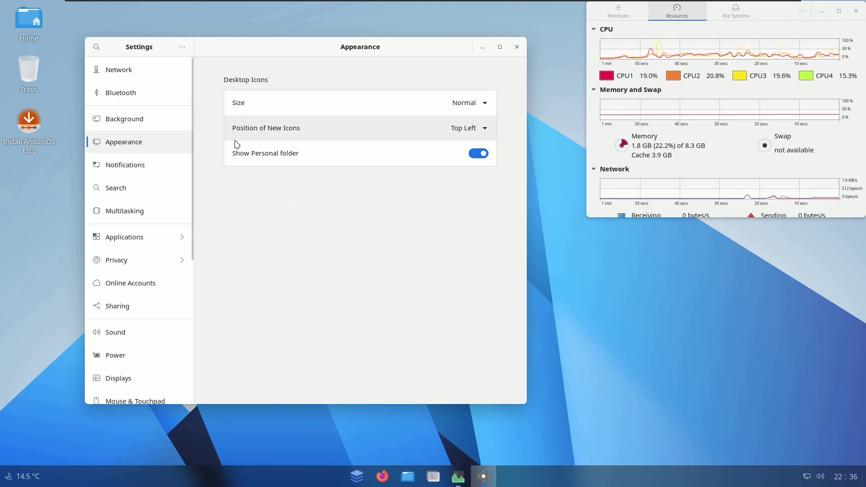
Step: Review the Notifications, Search, Multitasking and Applications settings and return to the main settings list
left_click(162, 169)
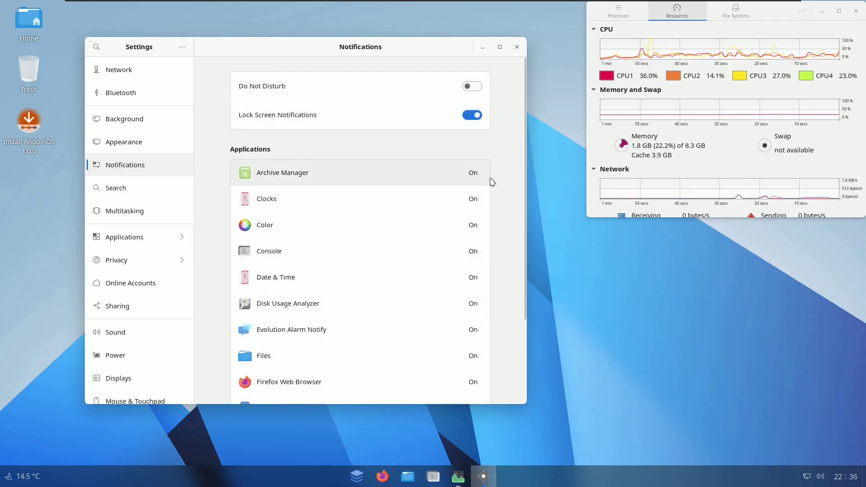
left_click_drag(523, 191, 525, 312)
left_click(171, 188)
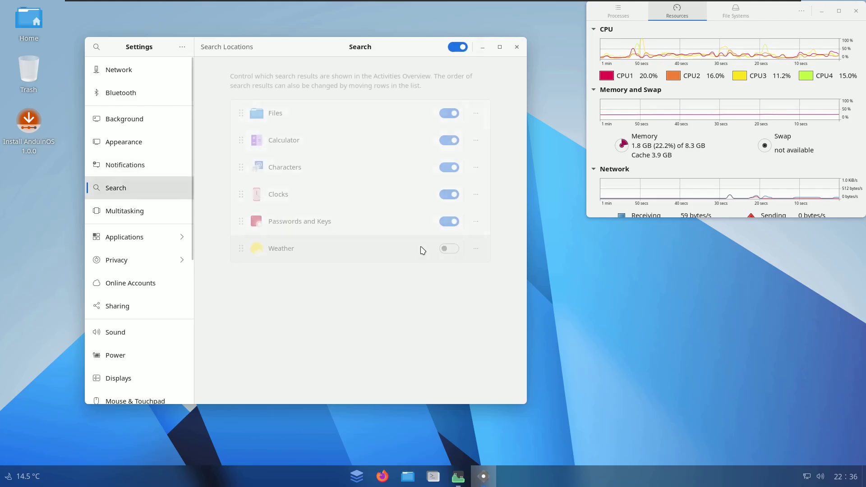
left_click(133, 211)
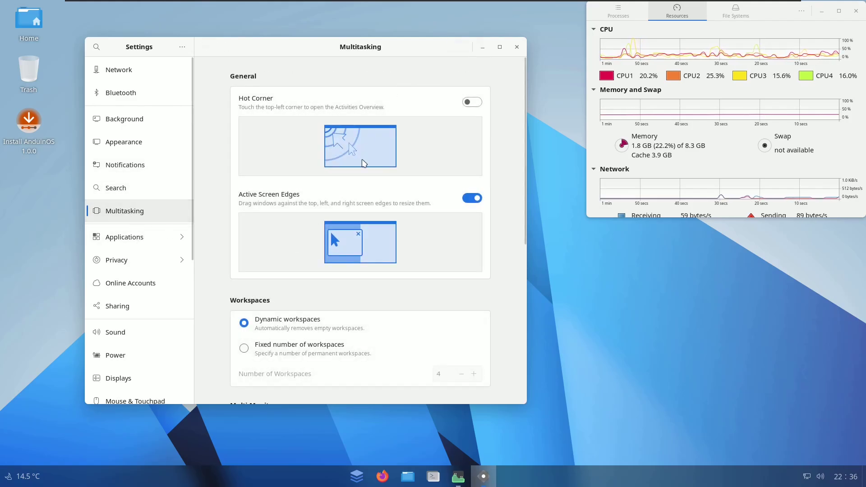
left_click_drag(526, 177, 523, 344)
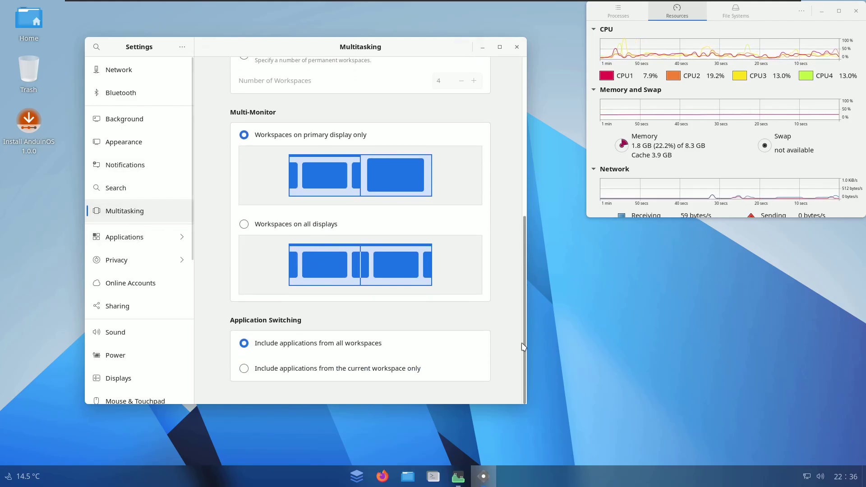
left_click(137, 237)
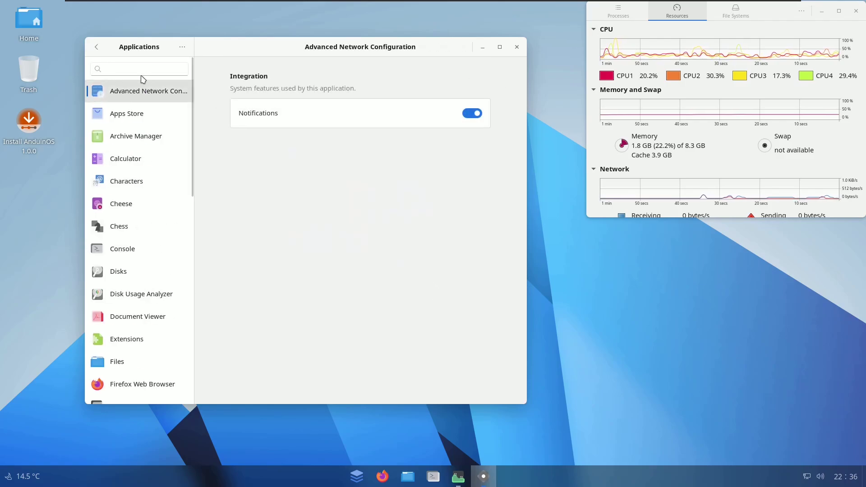
left_click(97, 47)
Step: Check connectivity checking in the privacy settings and switch off Location Services
left_click(139, 259)
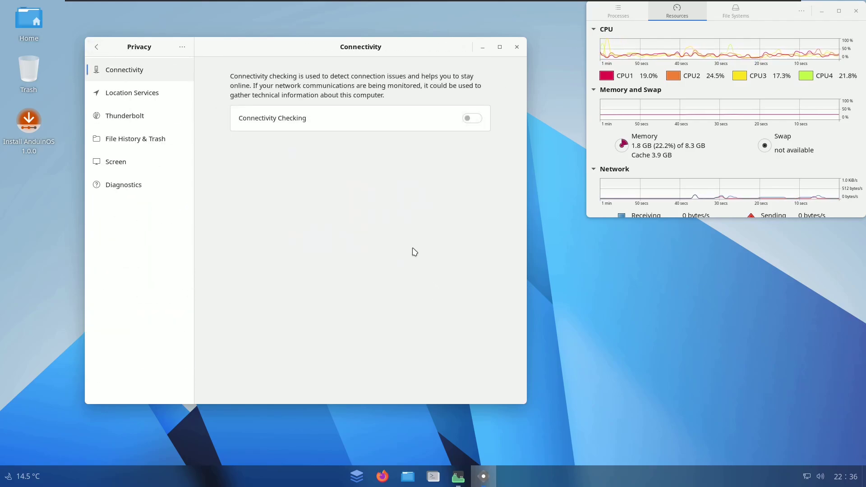
left_click(149, 91)
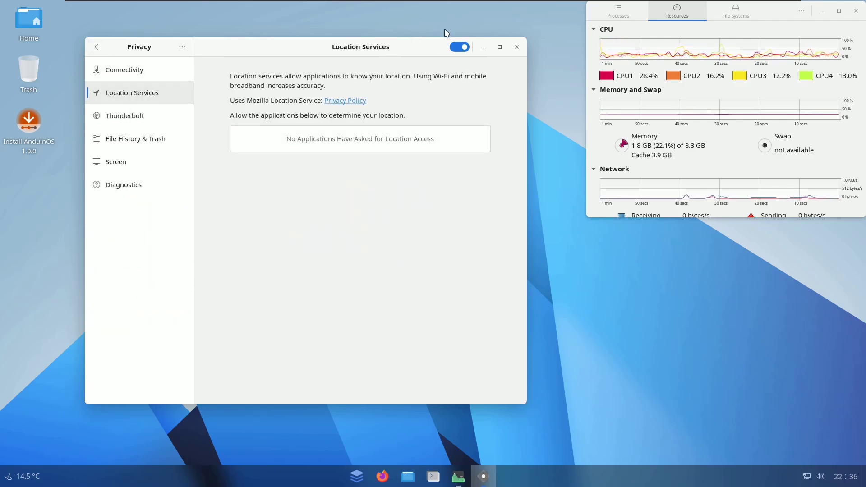
left_click(458, 46)
Step: Review the Thunderbolt, File History & Trash, Screen and Diagnostics privacy settings and return to the main settings list
left_click(154, 122)
left_click(171, 139)
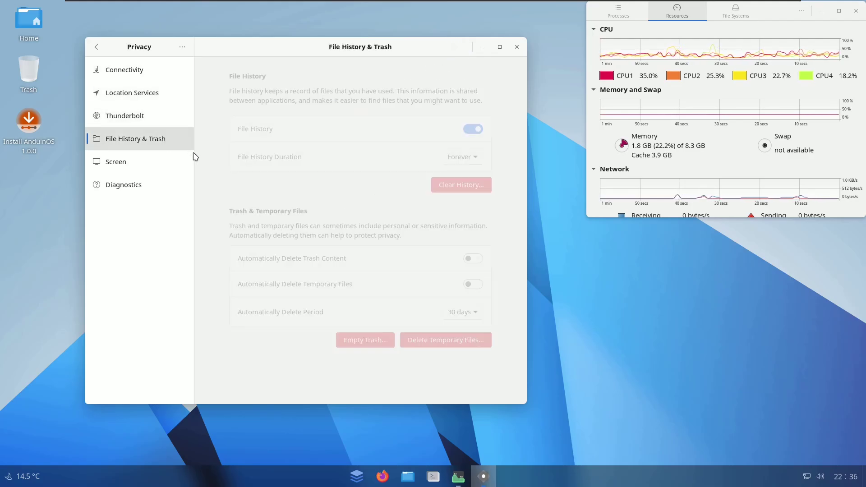
left_click(170, 165)
left_click(137, 189)
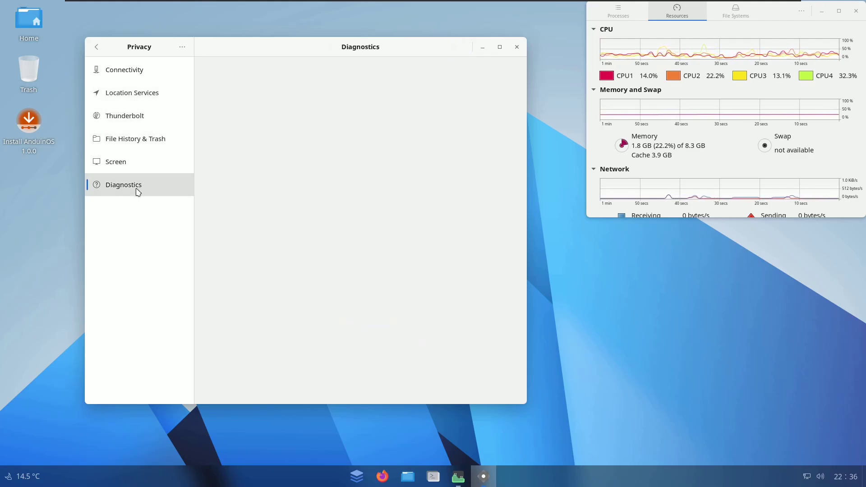
left_click(96, 47)
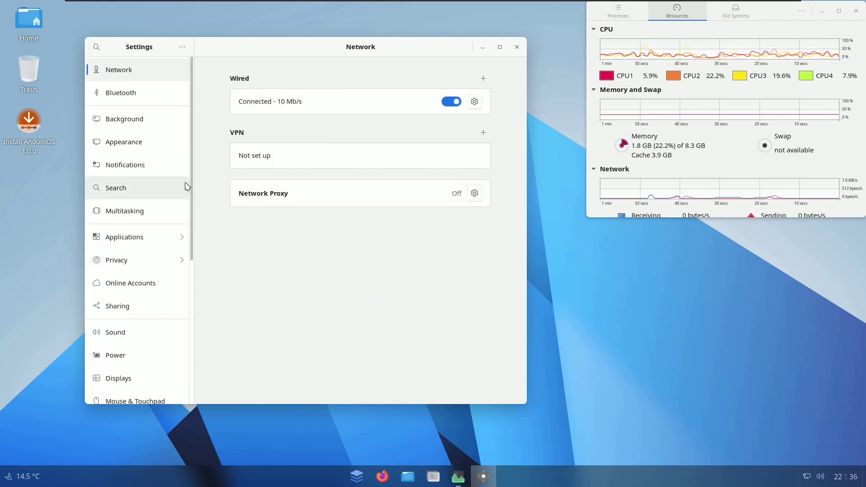
Step: Review the Online Accounts, Sharing and Sound settings, cancelling the request to create a new keyring
left_click_drag(191, 189, 193, 241)
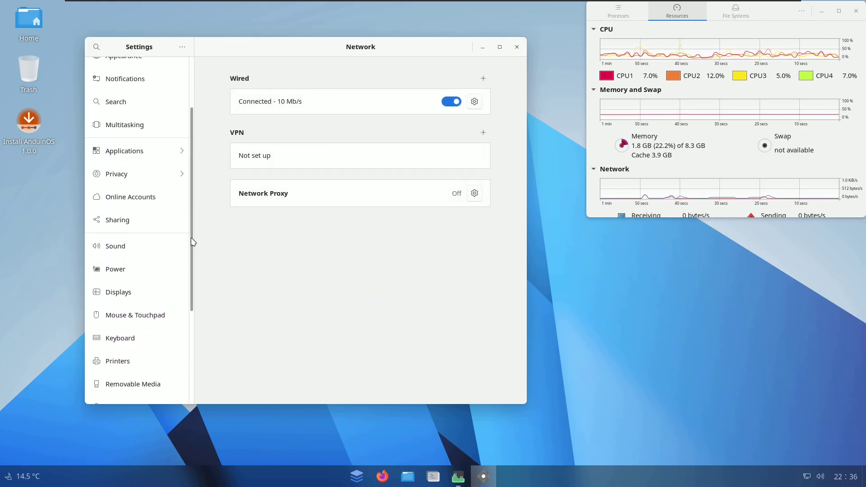
left_click(159, 203)
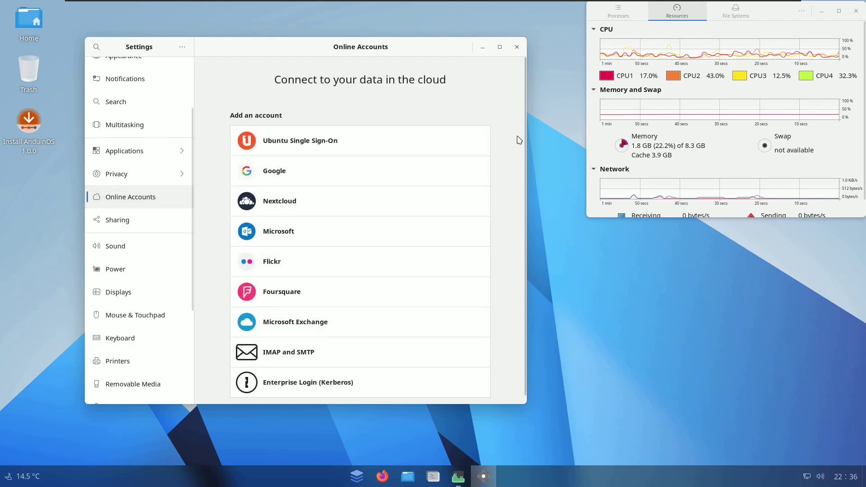
scroll(523, 140, "down", 1)
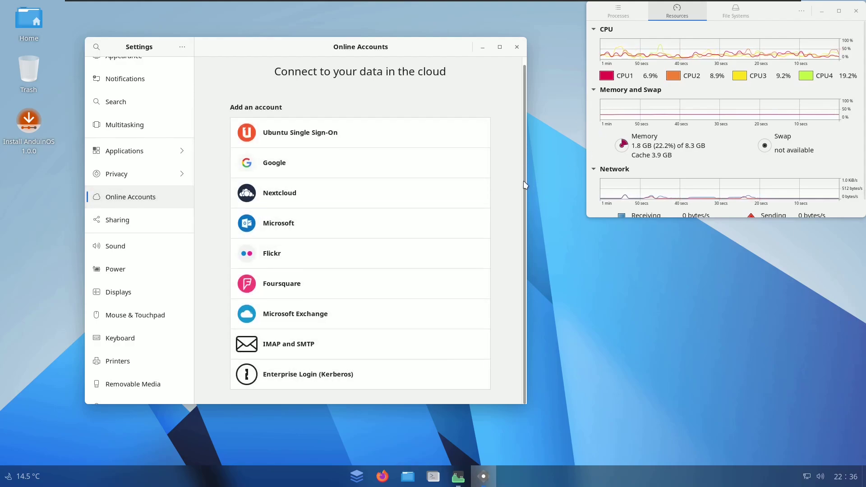
left_click(168, 221)
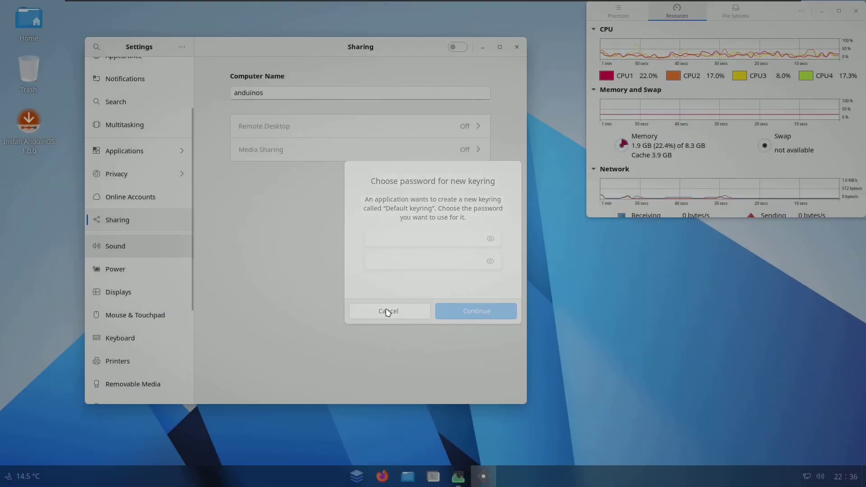
left_click(388, 311)
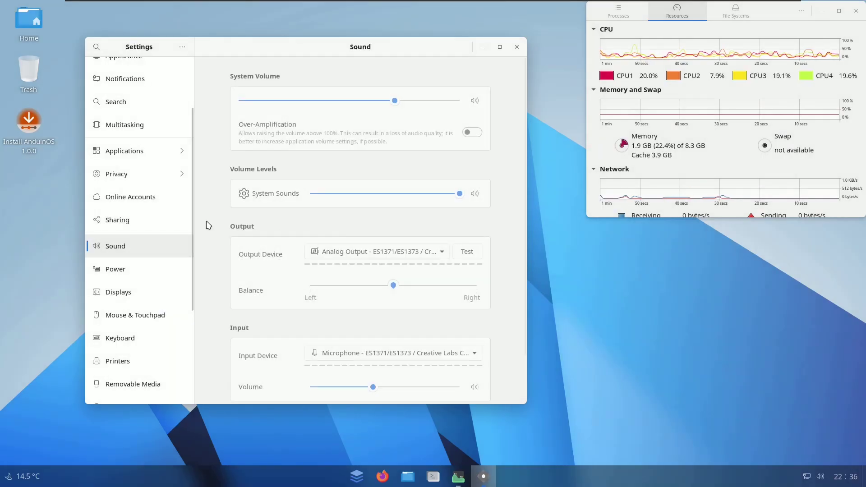
left_click_drag(524, 141, 523, 103)
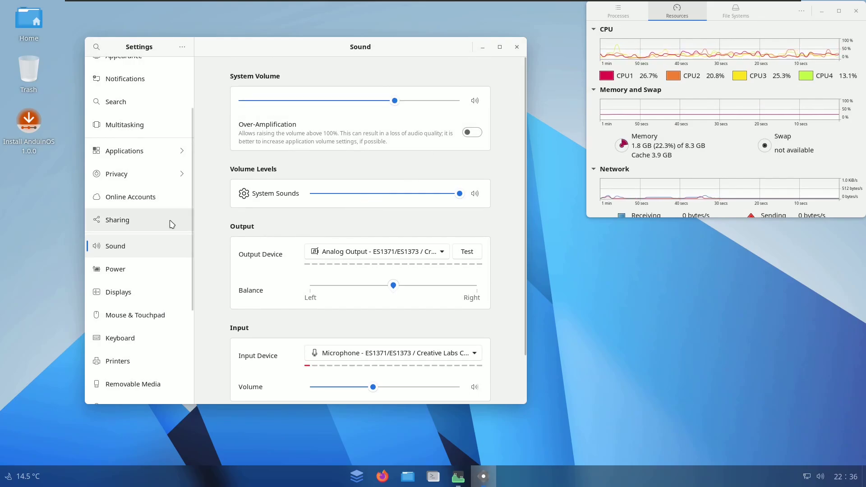
Step: Set Screen Blank to Never in the power saving options
left_click(169, 276)
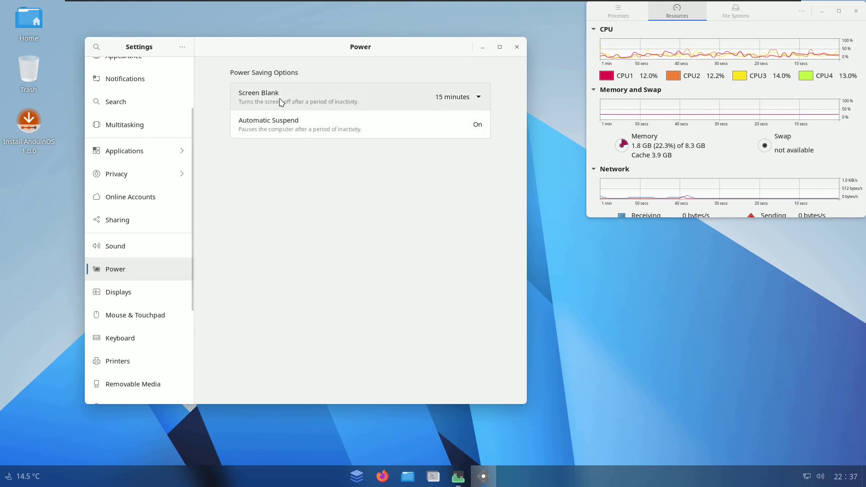
left_click(458, 101)
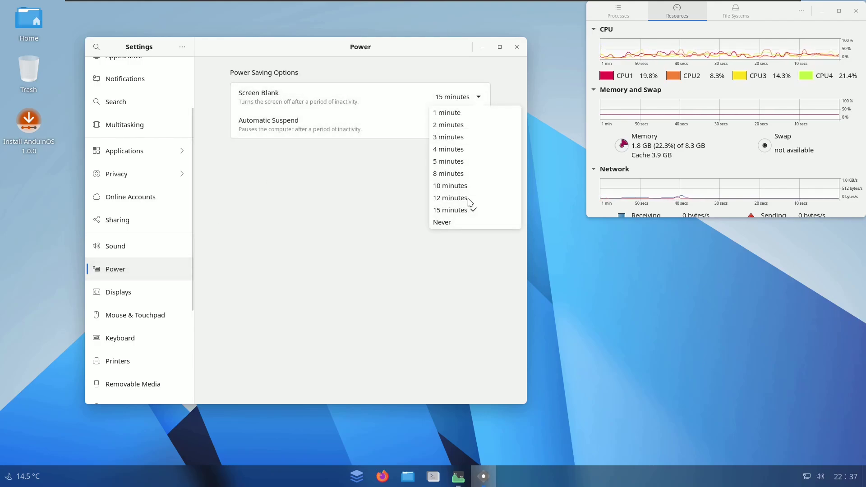
left_click(463, 222)
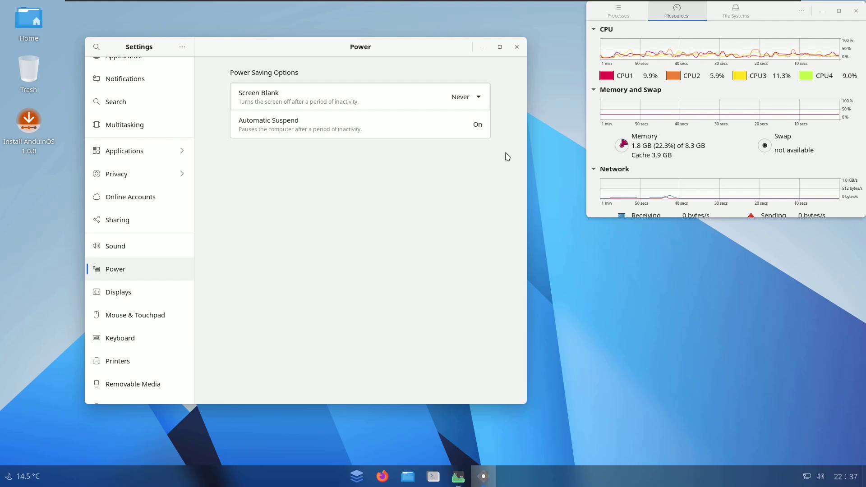
Step: Review the Displays settings, including Night Light and the refresh rate choices, leaving them as they are
left_click(135, 298)
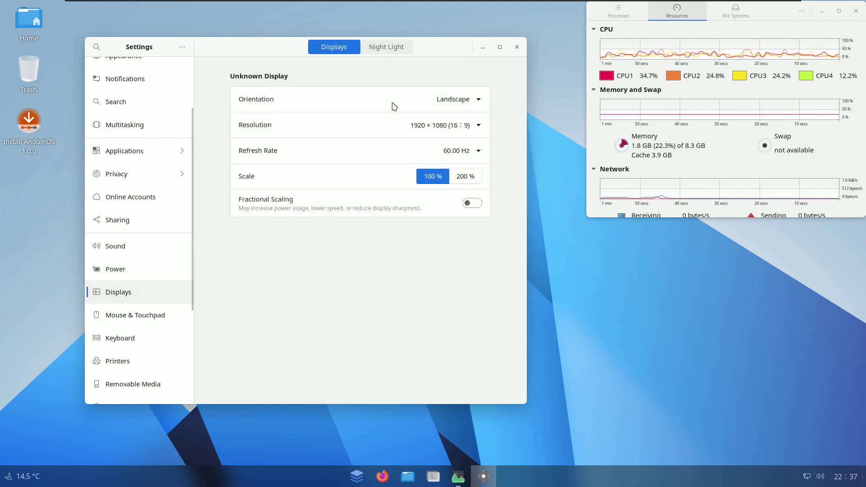
left_click(389, 47)
left_click(354, 47)
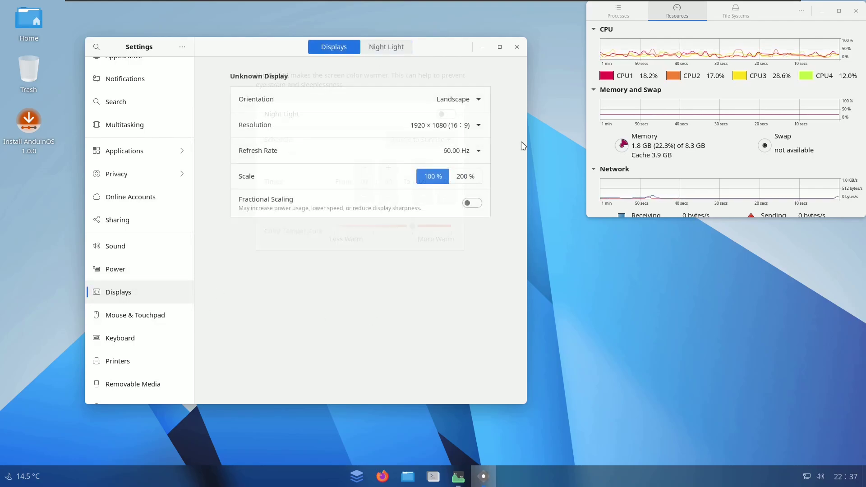
left_click(480, 149)
left_click(484, 253)
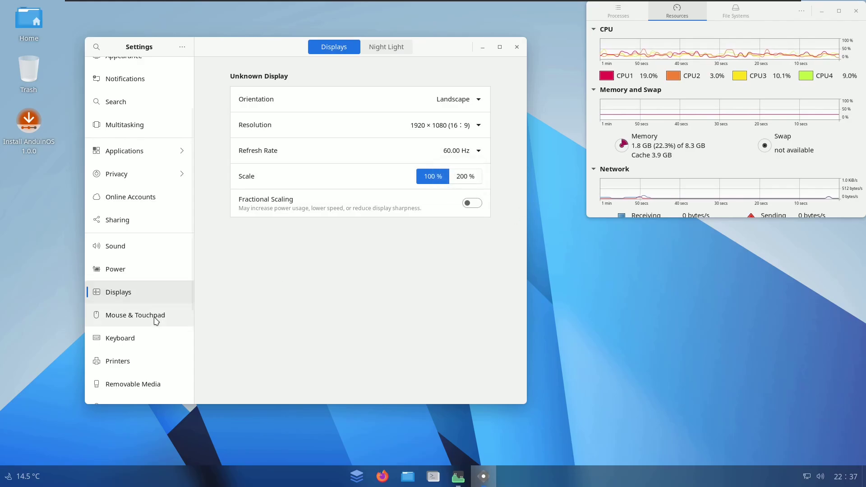
Step: Turn on Natural Scrolling in the Mouse & Touchpad settings
left_click(154, 317)
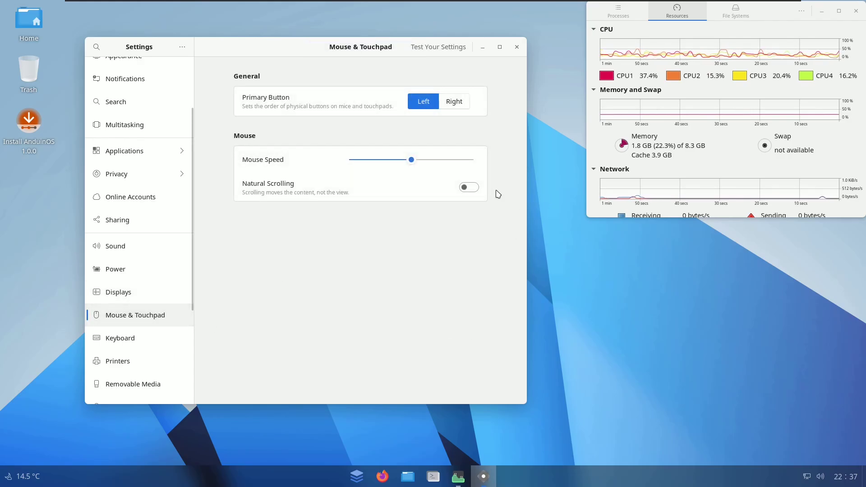
left_click(472, 187)
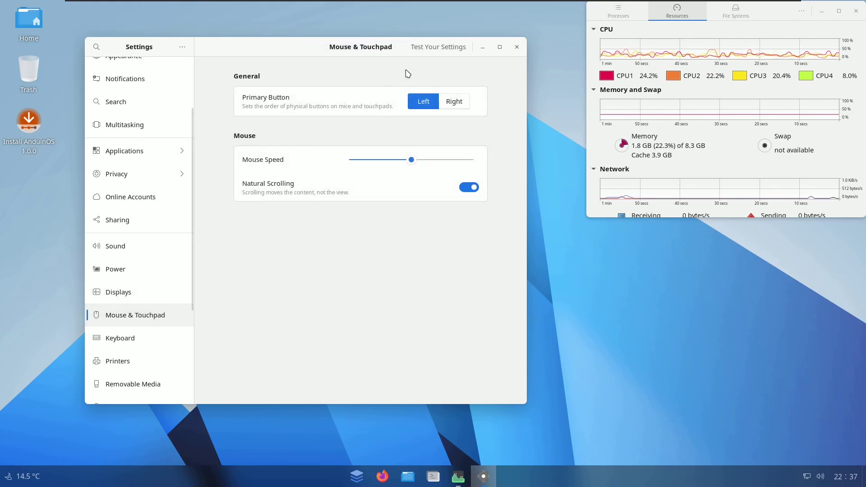
Step: Review the Keyboard, Printers, Removable Media and Color settings
left_click(160, 336)
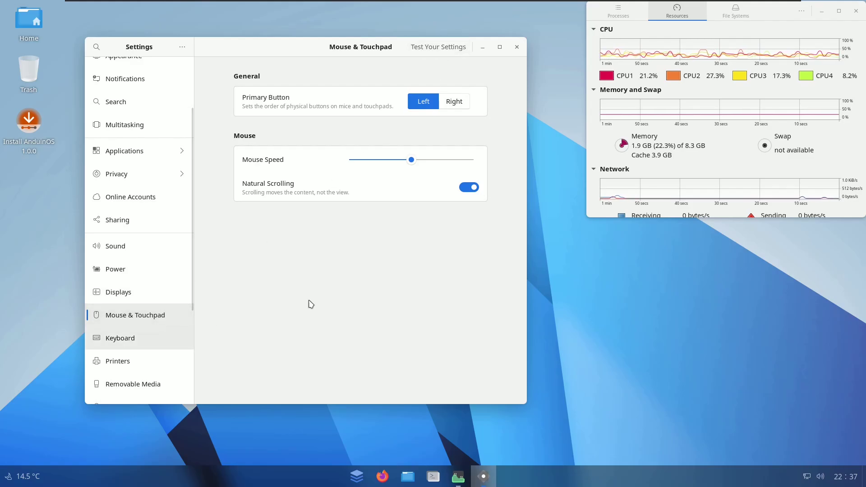
scroll(524, 183, "down", 1)
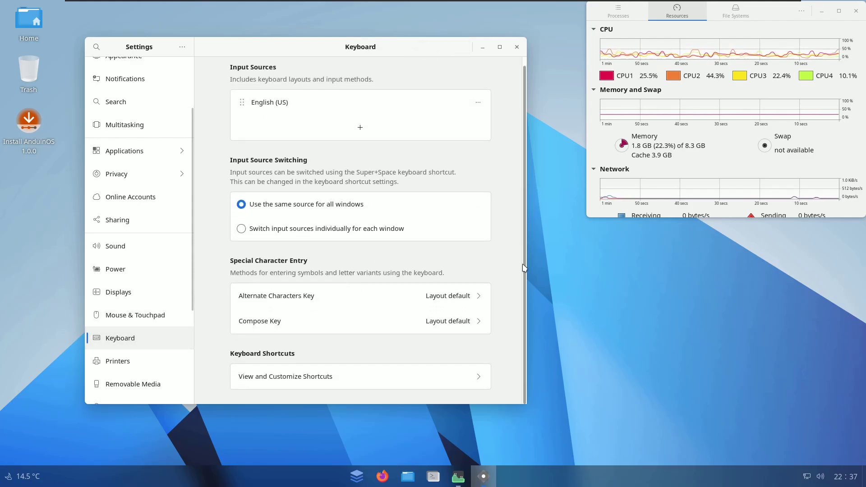
left_click(167, 367)
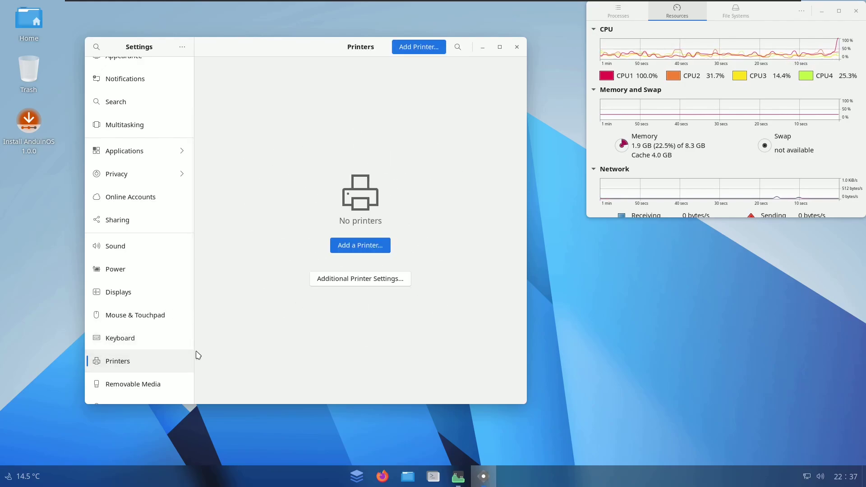
left_click(170, 383)
scroll(191, 304, "down", 5)
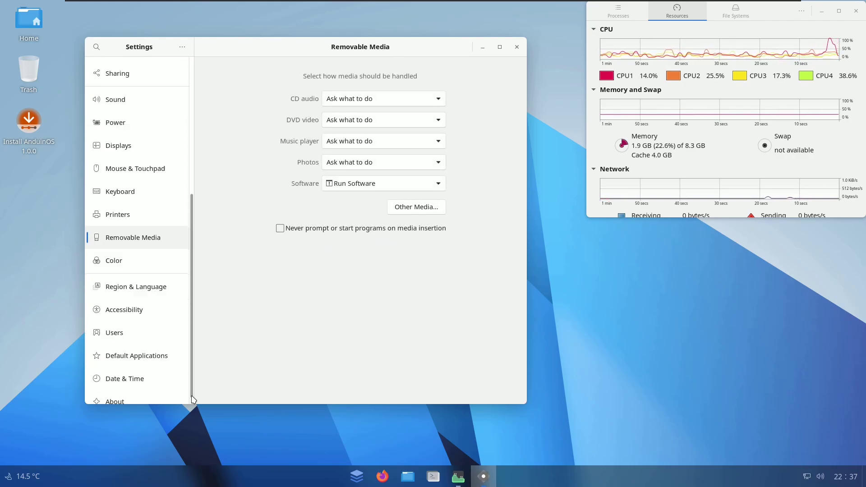
left_click(149, 250)
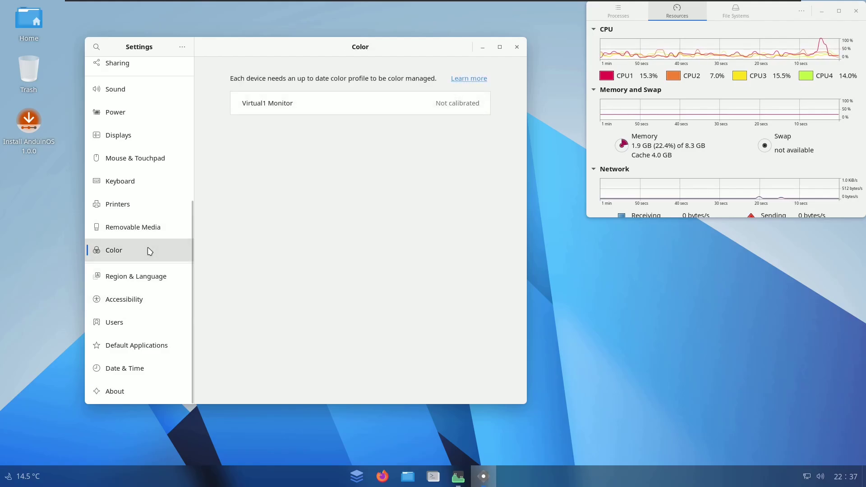
Step: Review the Region & Language, Accessibility and Users settings, reading the accessibility options through to Pointing & Clicking
left_click(153, 273)
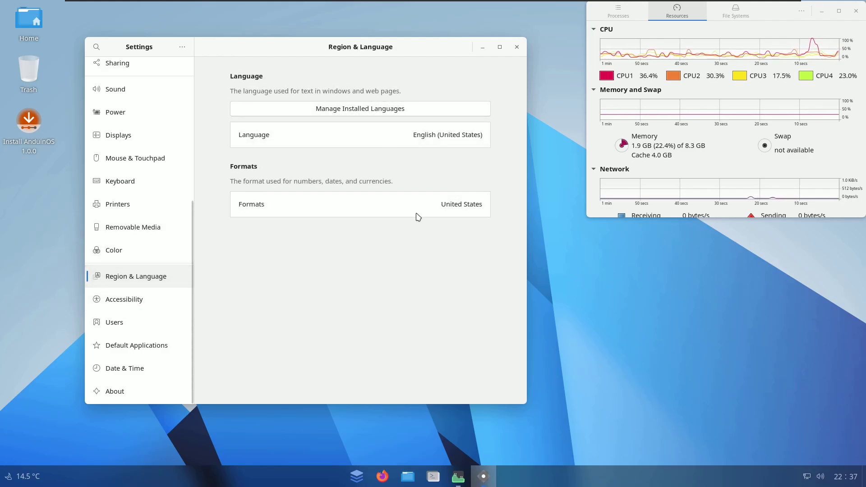
left_click(131, 299)
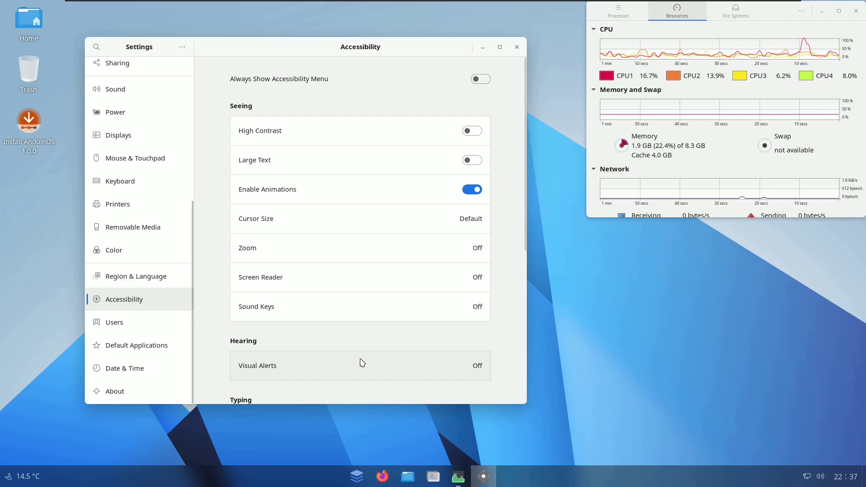
scroll(523, 187, "down", 10)
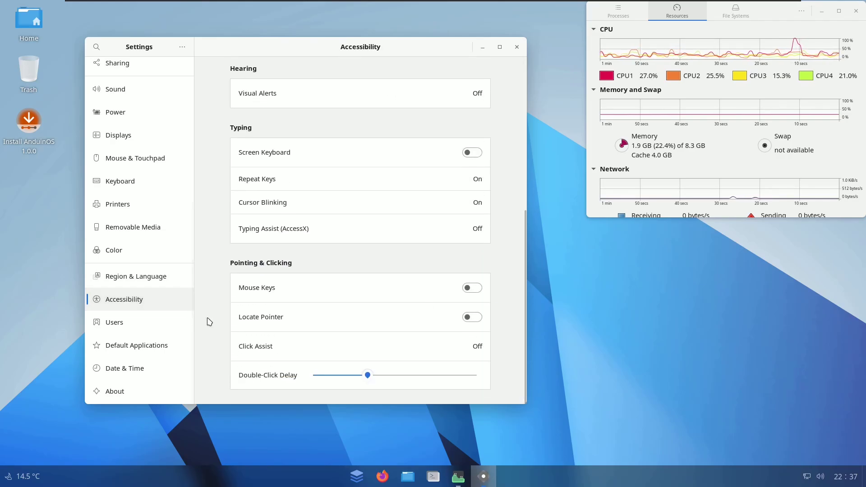
key("Down")
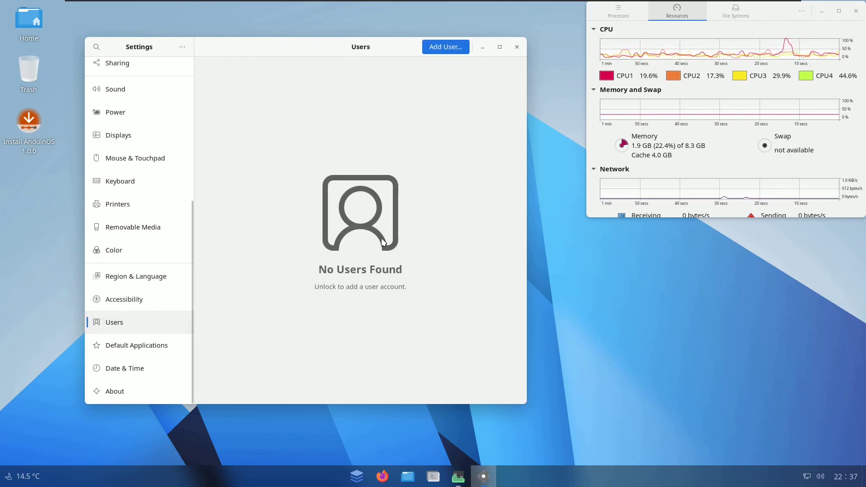
Step: Review the Default Applications settings and check the choices for the Web application
left_click(100, 345)
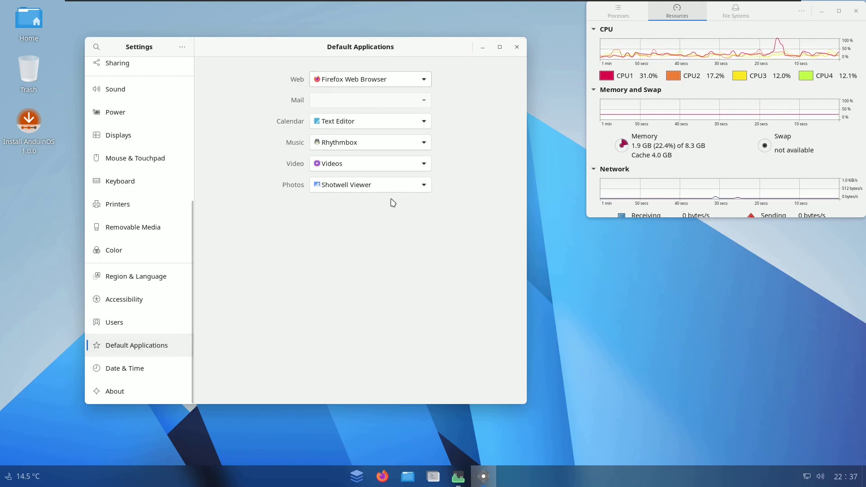
left_click(380, 81)
left_click(409, 85)
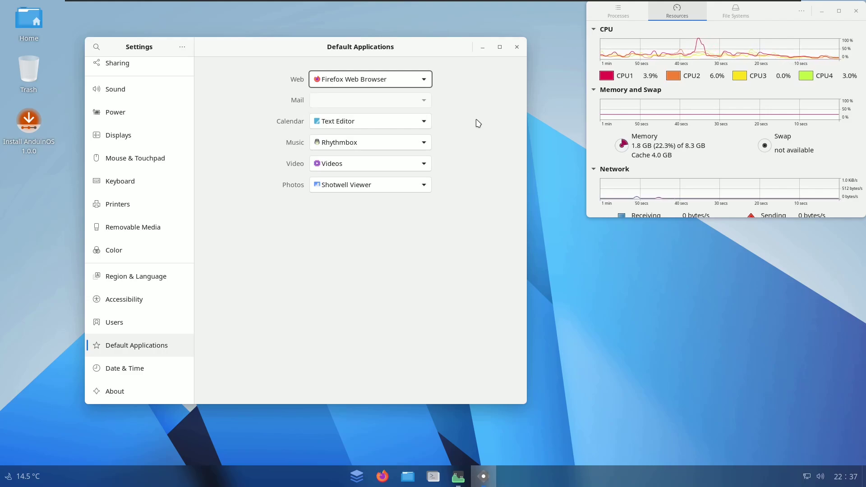
Step: Check the Date & Time and About settings and close Settings
left_click(148, 364)
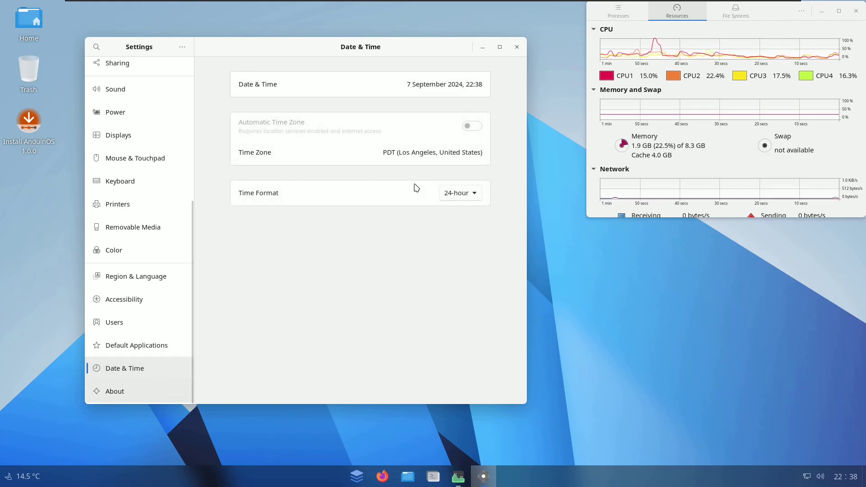
key("Down")
left_click(517, 47)
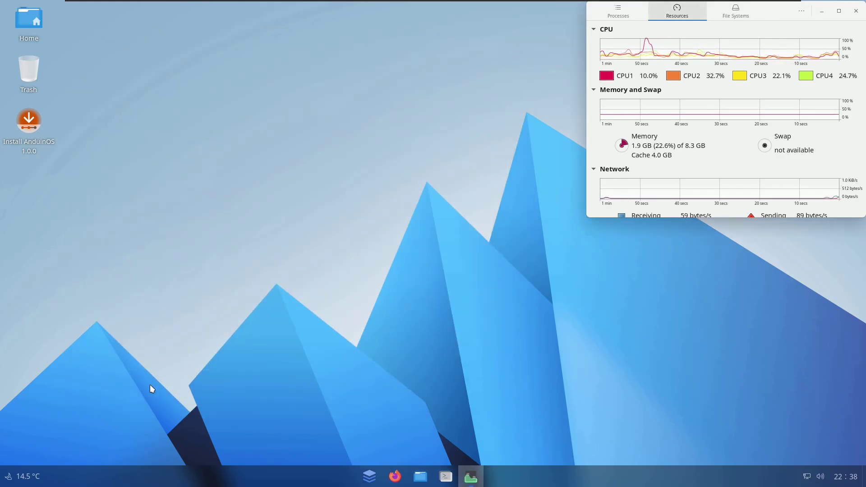
Step: Launch Files, the Firefox browser and the Extensions app, leaving their windows open
left_click(419, 475)
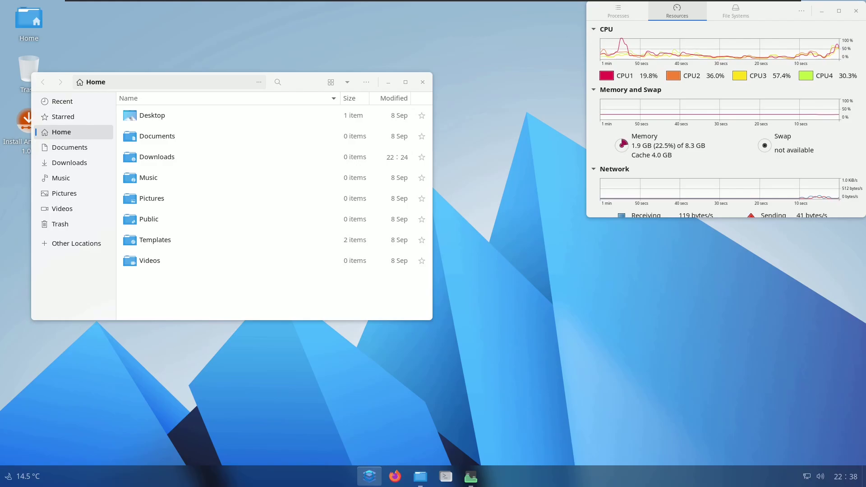
left_click(369, 476)
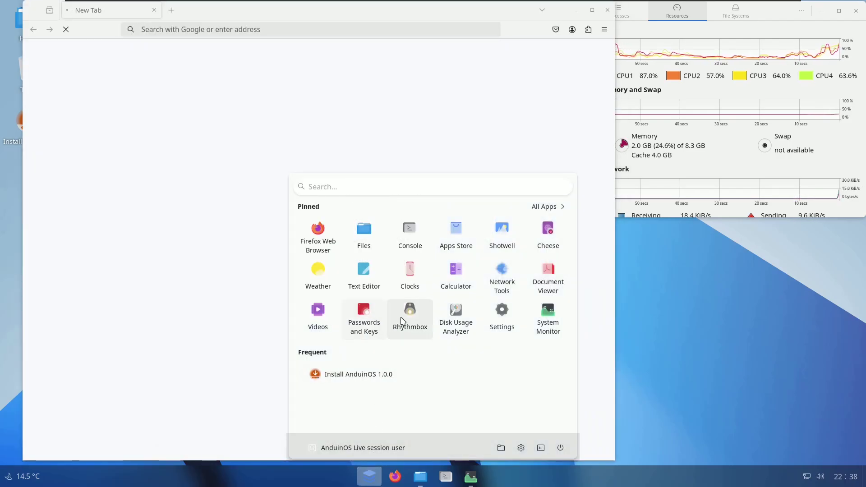
left_click(547, 206)
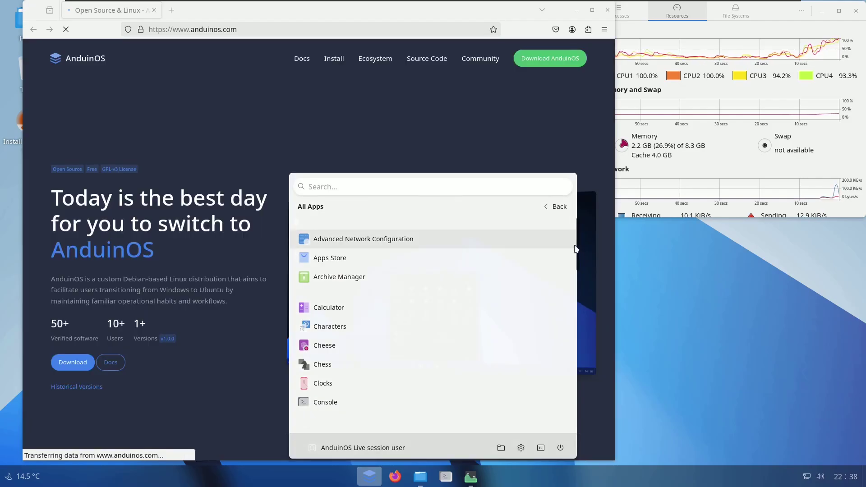
left_click_drag(577, 255, 576, 316)
left_click(474, 267)
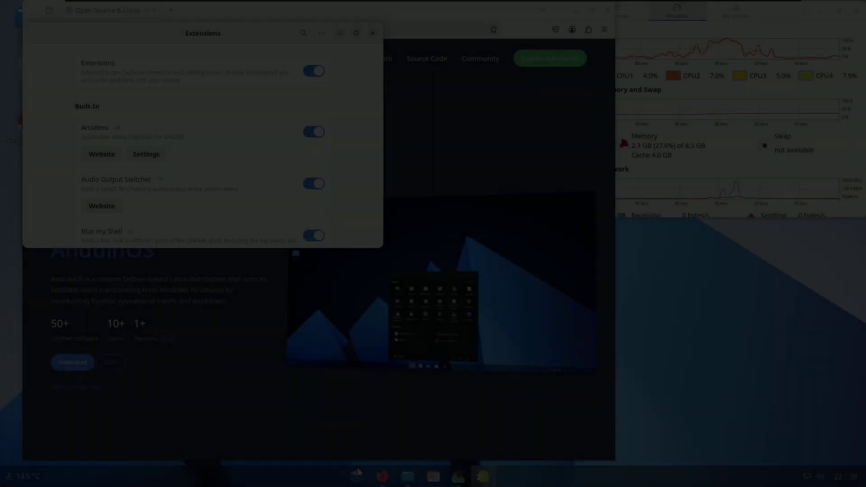
Step: Look through the full list of installed applications and launch Startup Applications
left_click(357, 472)
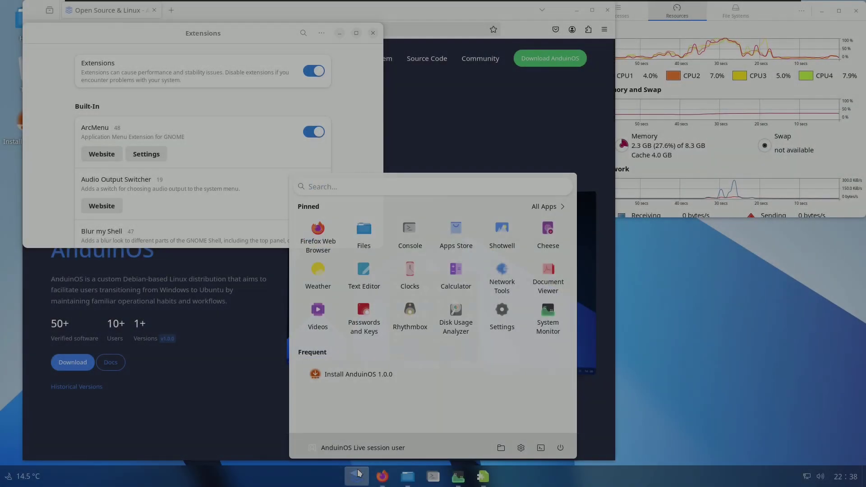
left_click(547, 206)
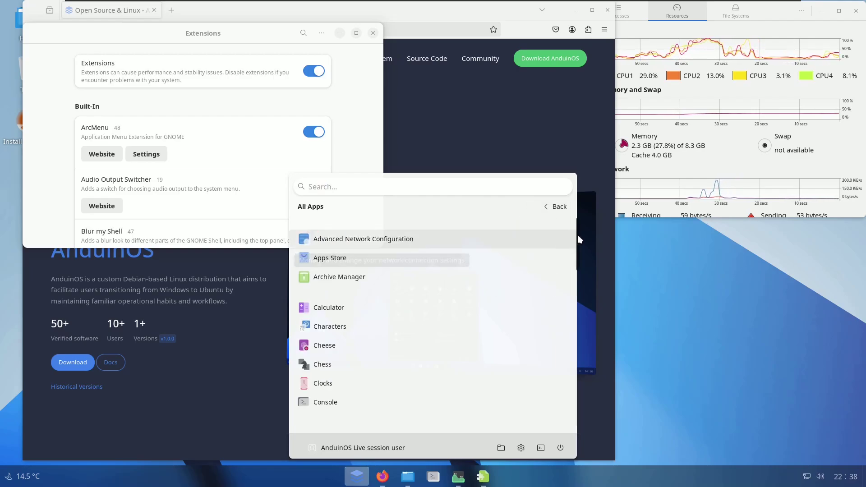
left_click_drag(577, 239, 577, 280)
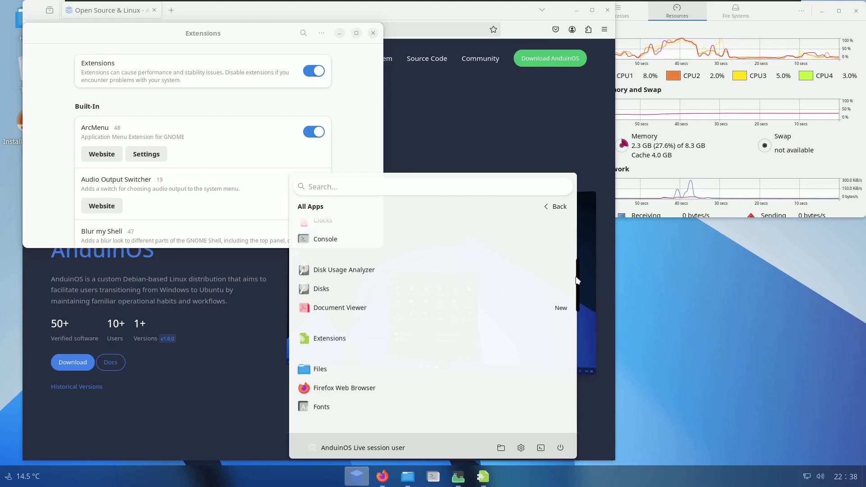
left_click_drag(577, 280, 566, 397)
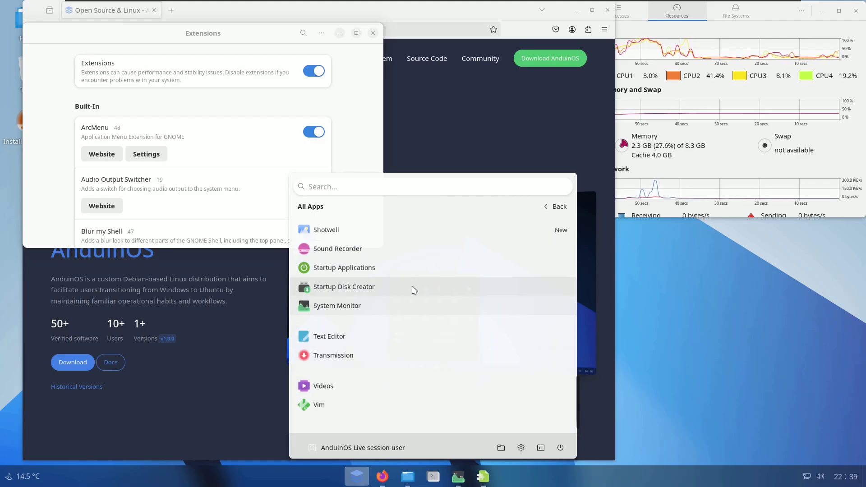
left_click(402, 270)
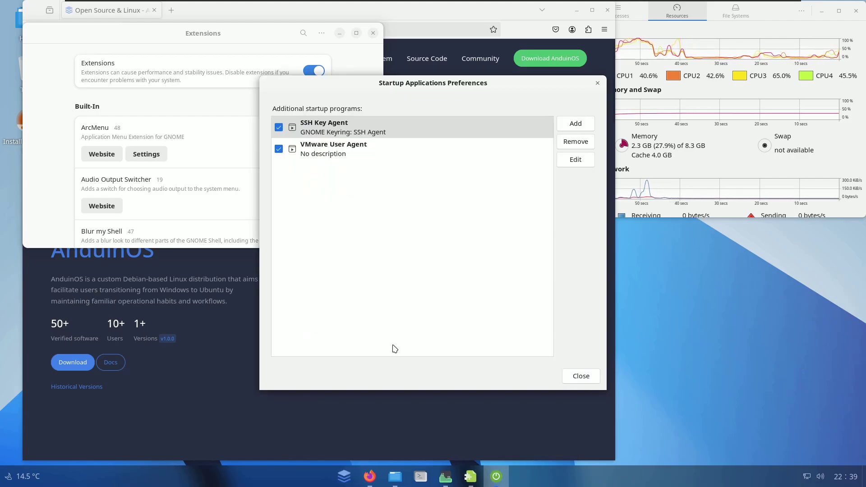
Step: Launch the AnduinOS 1.0.0 installer and bring System Monitor to the front to check resource usage
left_click(344, 476)
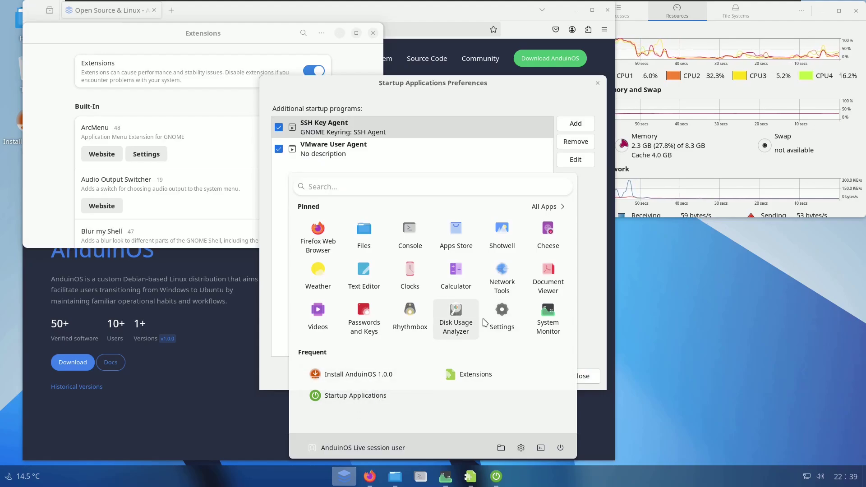
left_click(397, 381)
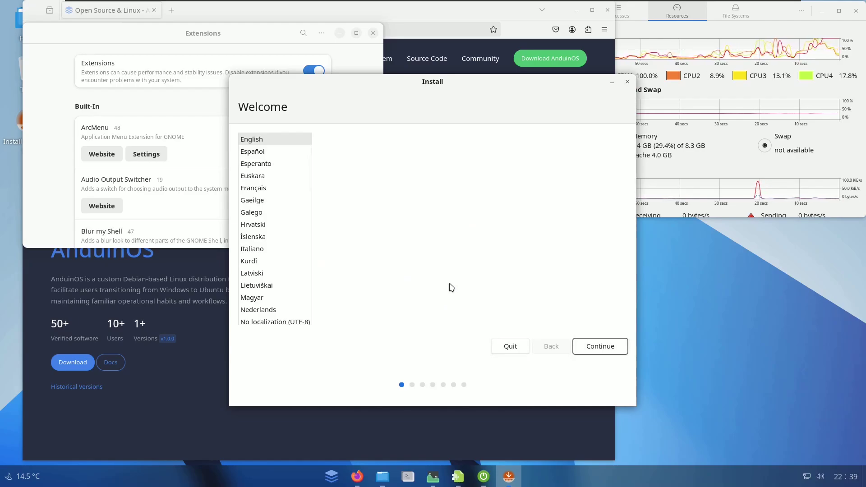
left_click(774, 17)
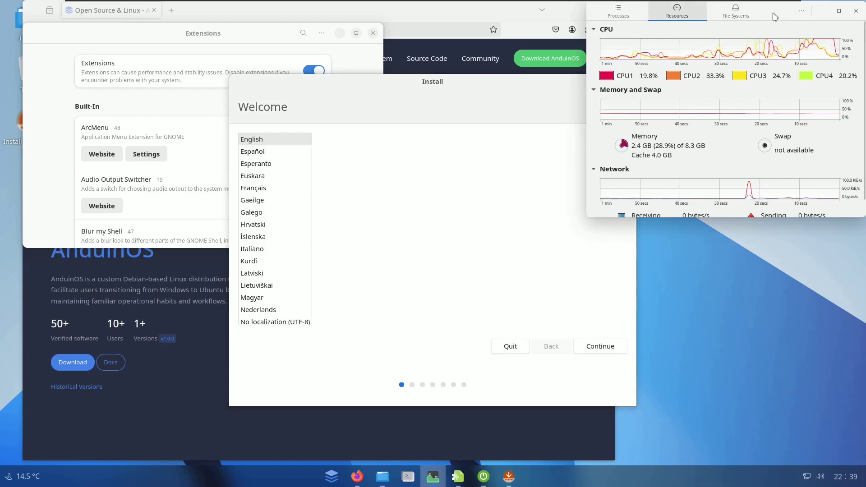
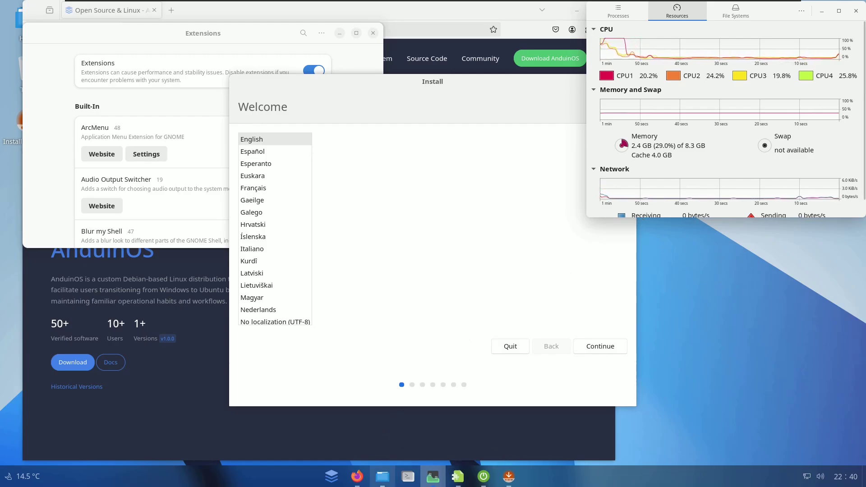
Step: Switch among the open Firefox, Files, System Monitor, Extensions, Startup Applications and installer windows to test multitasking responsiveness
left_click(356, 476)
left_click(458, 480)
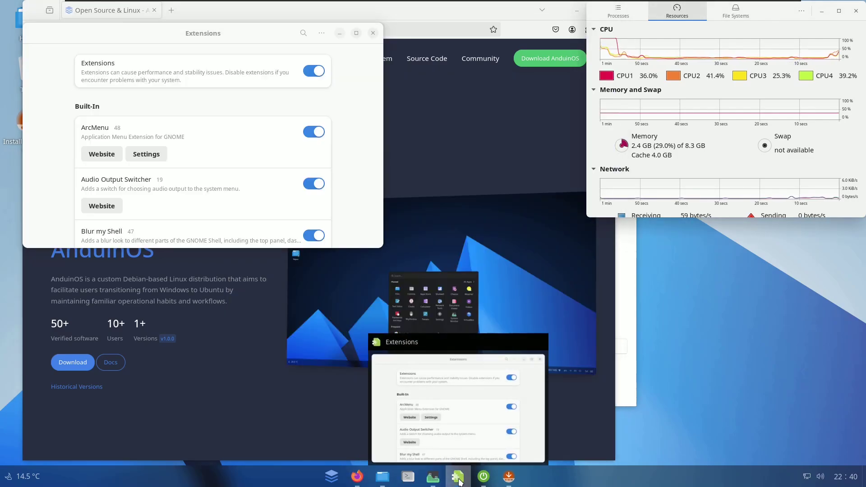
left_click(483, 481)
left_click(507, 480)
left_click(483, 479)
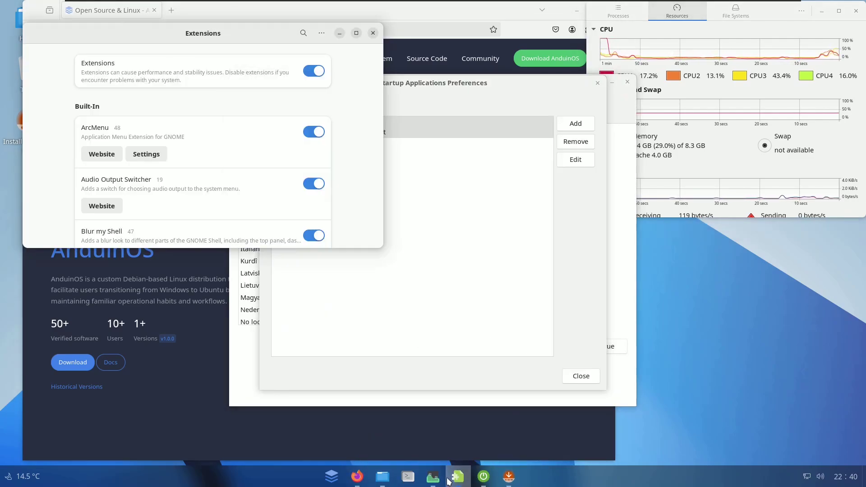
left_click(432, 477)
left_click(363, 480)
left_click(382, 476)
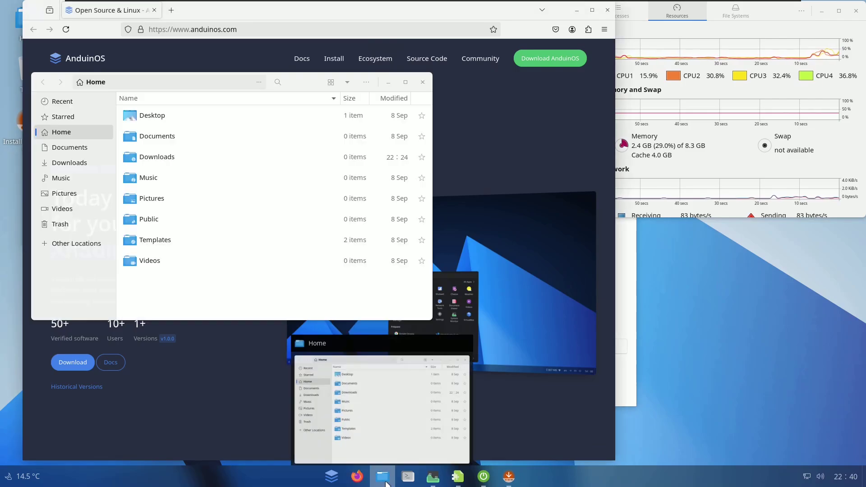
left_click(433, 477)
left_click(457, 477)
left_click(483, 477)
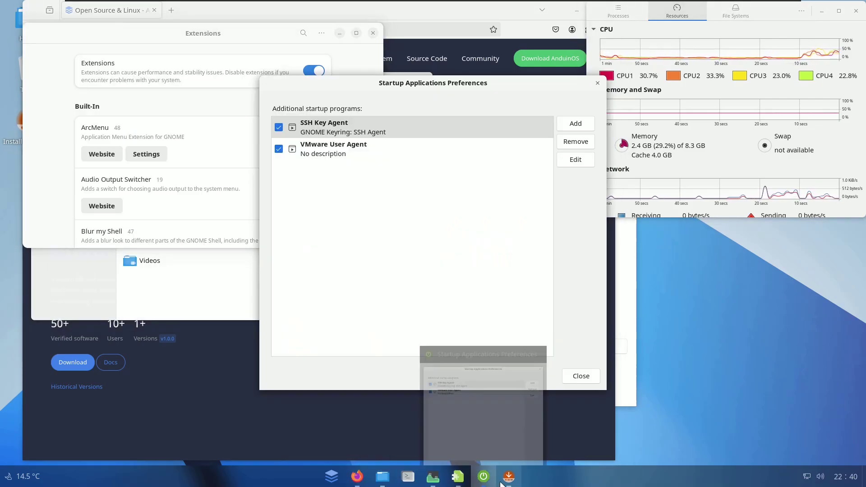
Step: Bring the installer and System Monitor to the front to check resource usage
left_click(508, 477)
mouse_move(475, 482)
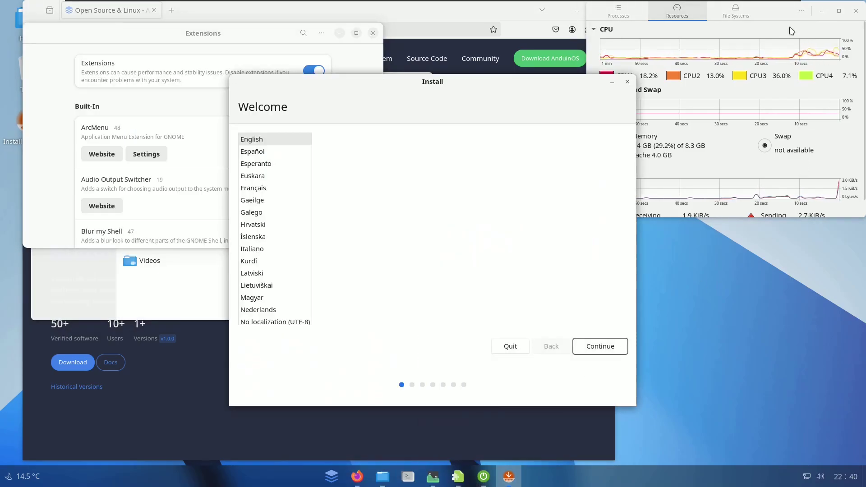
left_click(772, 36)
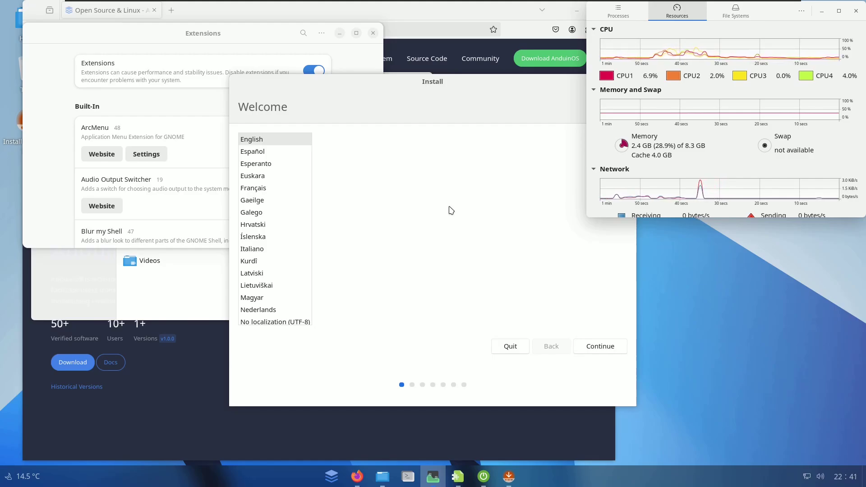
Step: Return to the installer's Welcome page and quit the installation
left_click(411, 101)
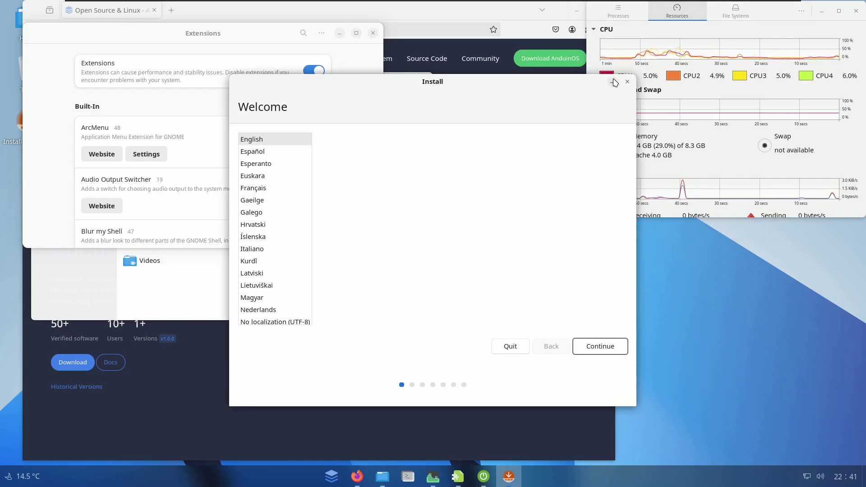
left_click(626, 83)
left_click(506, 257)
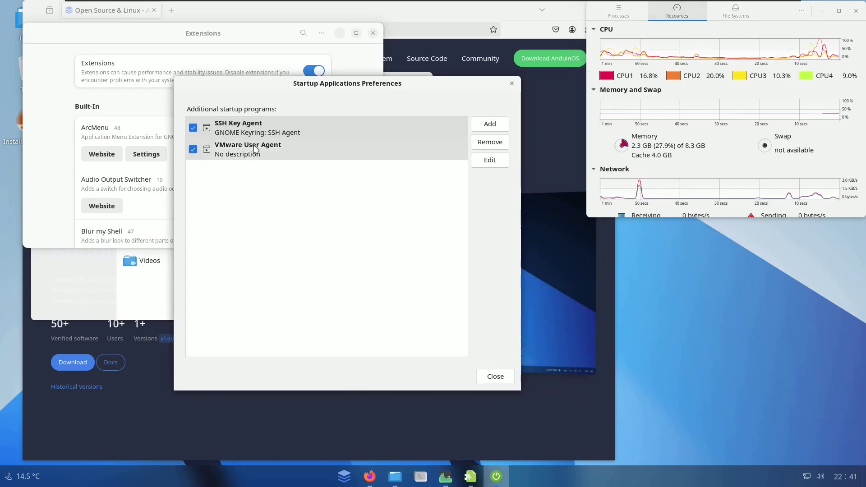
Step: Look at the forms for adding a startup program and editing SSH Key Agent, cancelling both, and close Startup Applications
left_click(480, 126)
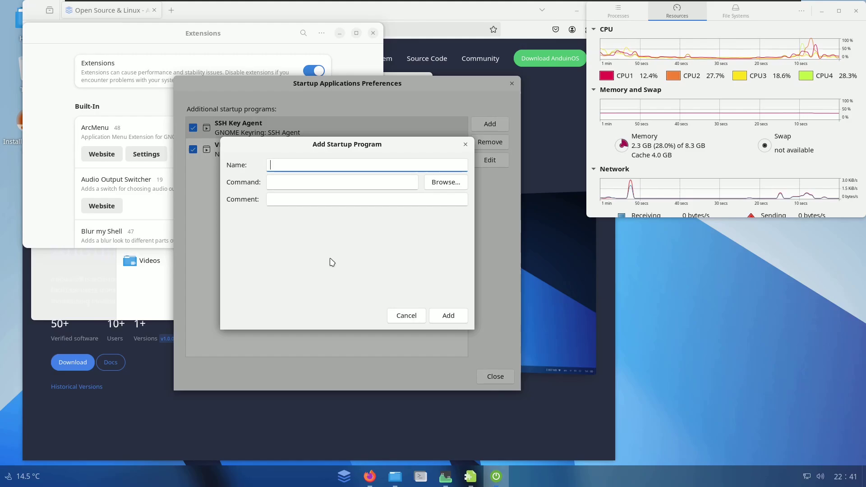
left_click(406, 298)
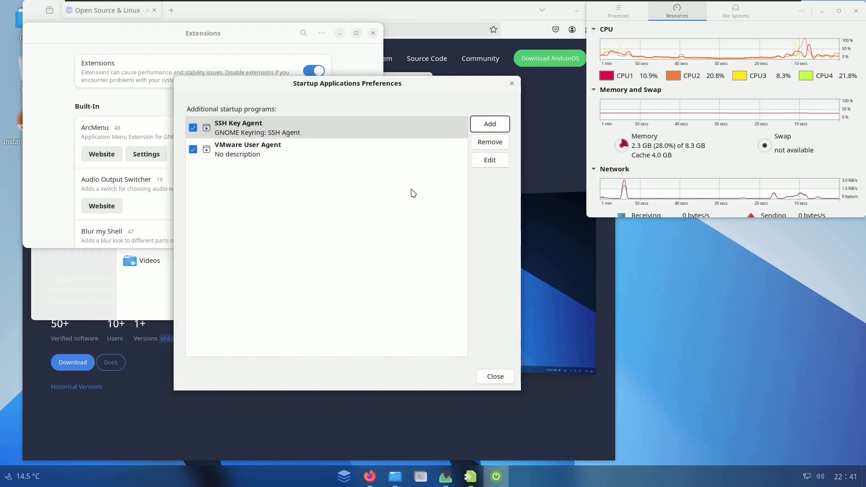
left_click(488, 160)
left_click(409, 317)
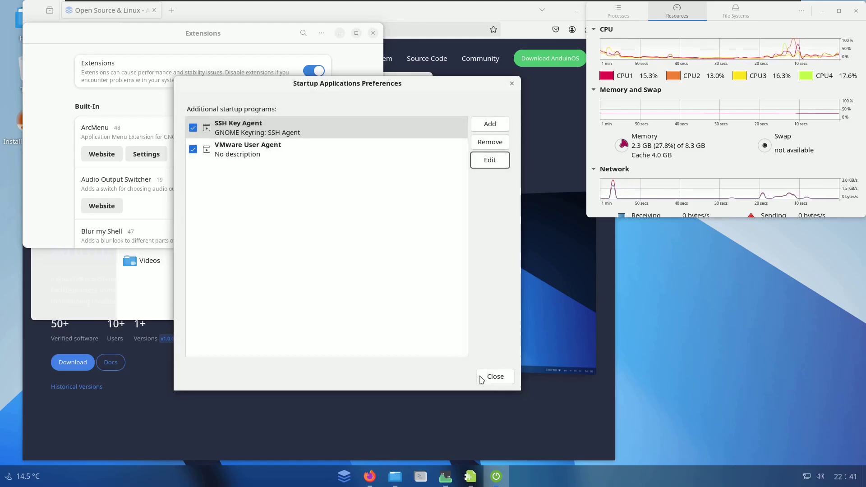
left_click(495, 376)
Step: Review the General, Menu, Menu Button and About pages of the ArcMenu extension's settings
left_click_drag(180, 47, 267, 132)
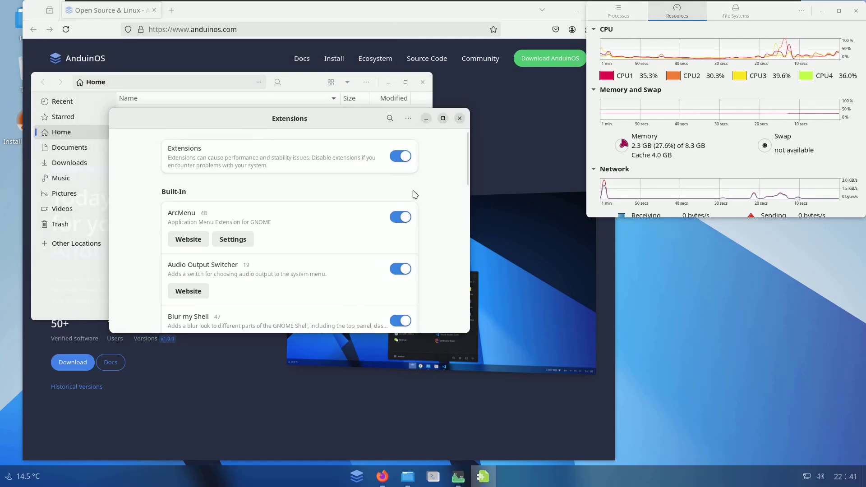
left_click(461, 321)
left_click_drag(461, 321, 458, 164)
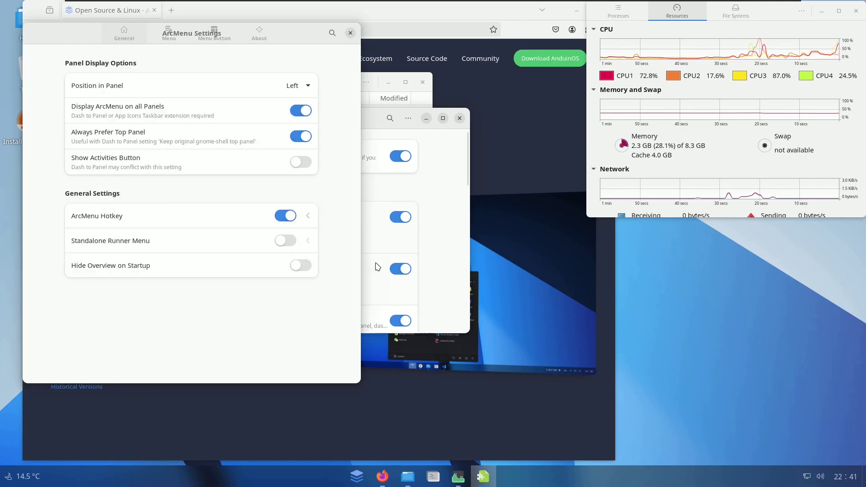
left_click(172, 41)
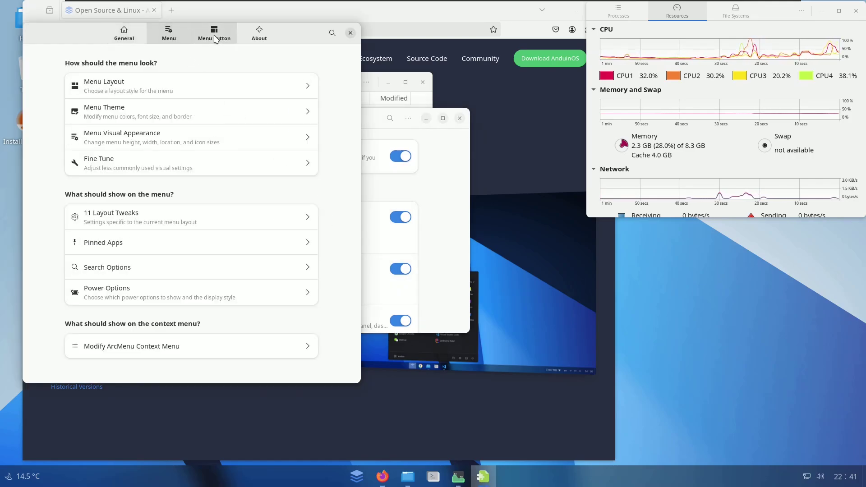
left_click(216, 39)
left_click(258, 36)
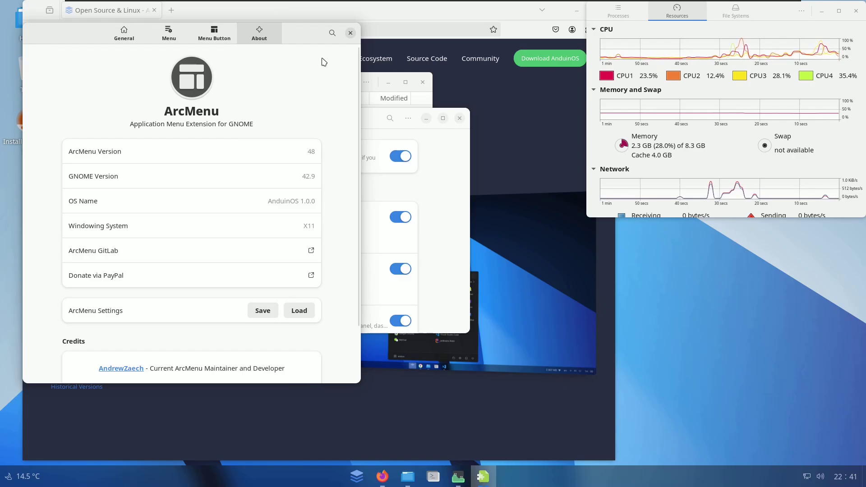
left_click(350, 33)
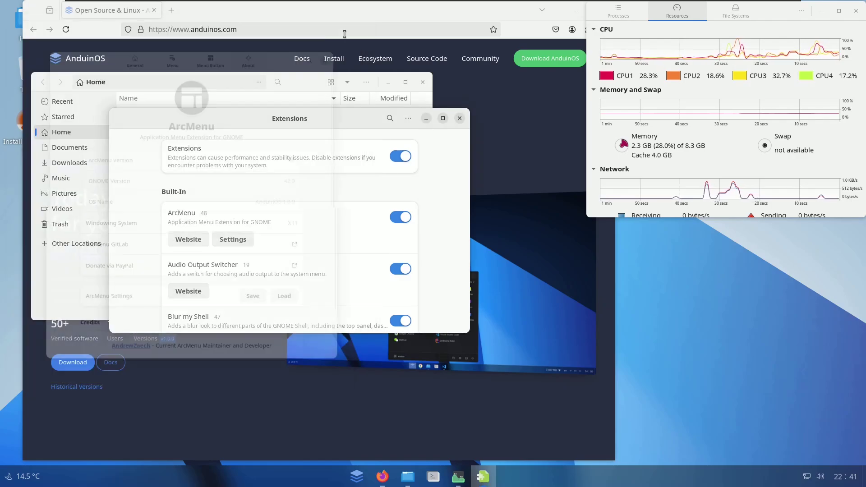
Step: View the version information of the Extensions app and close the app
left_click(407, 118)
left_click(397, 157)
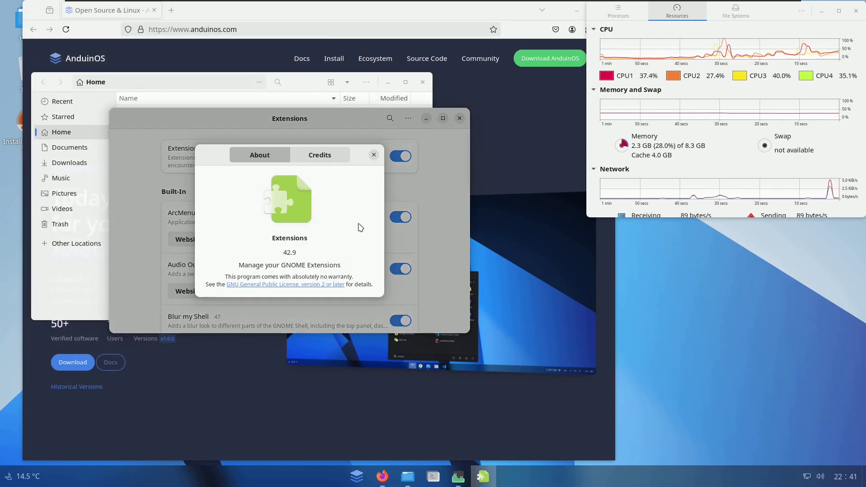
left_click(374, 155)
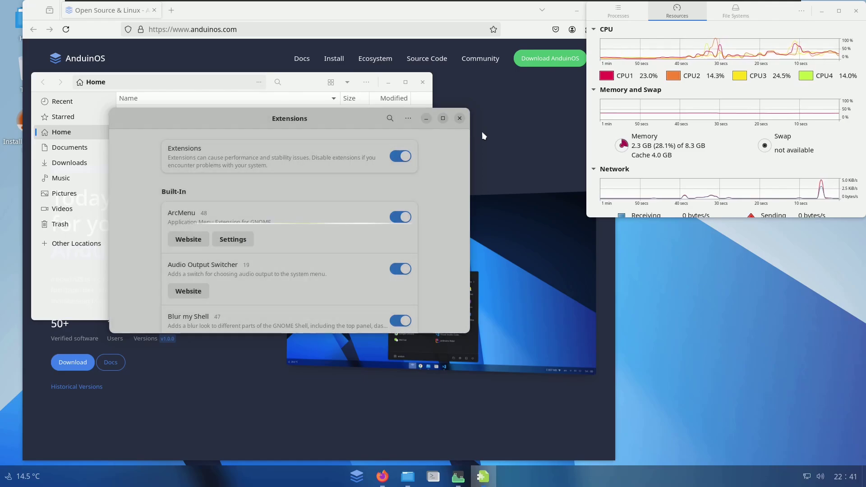
left_click(459, 118)
Step: Move the Files window clear of the screen edge and view the Files version information
left_click_drag(236, 93, 310, 140)
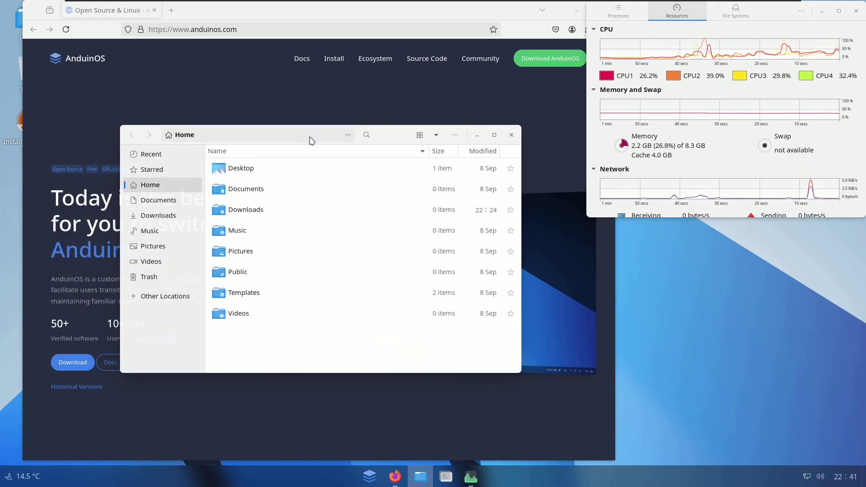
left_click(455, 135)
left_click(449, 276)
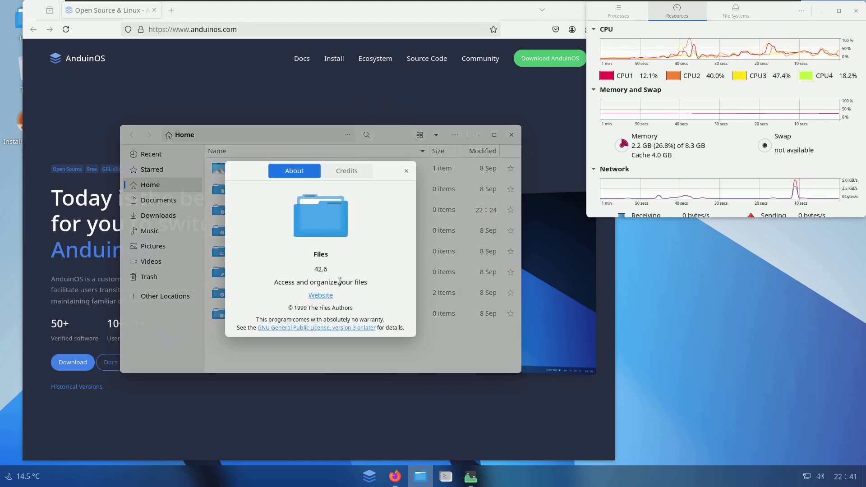
left_click(406, 170)
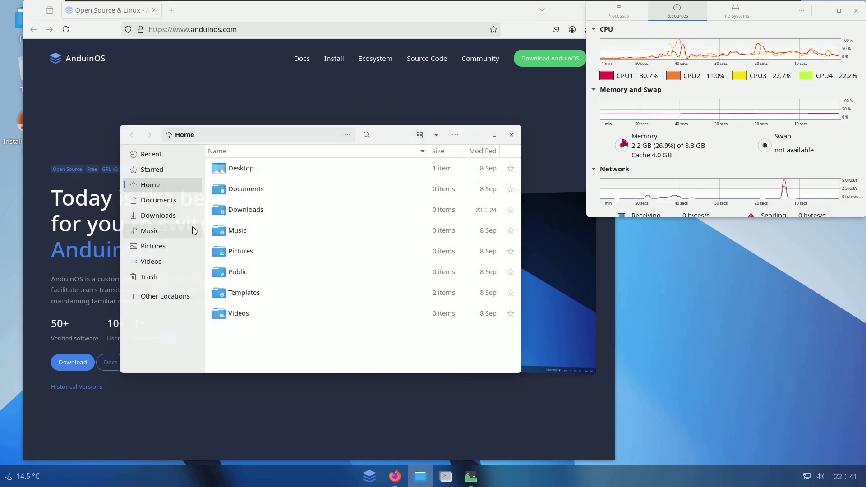
Step: Switch the Home folder to icon view and look through the Files preferences
left_click(420, 135)
left_click(455, 135)
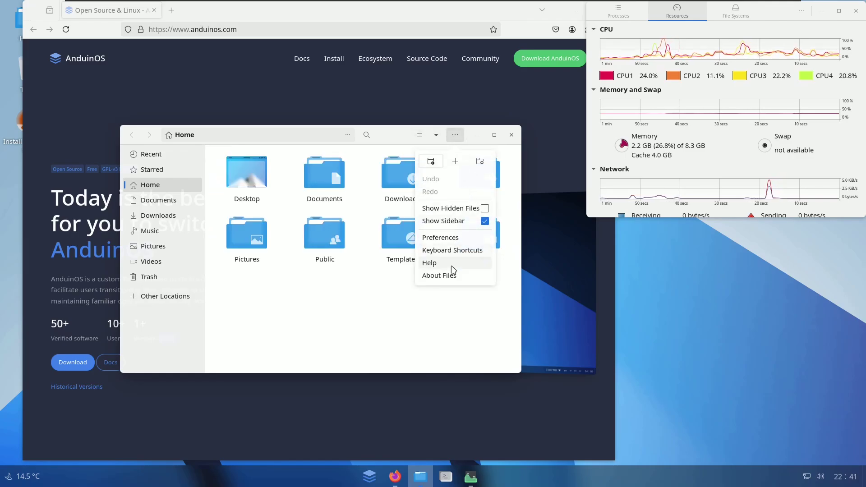
left_click(448, 238)
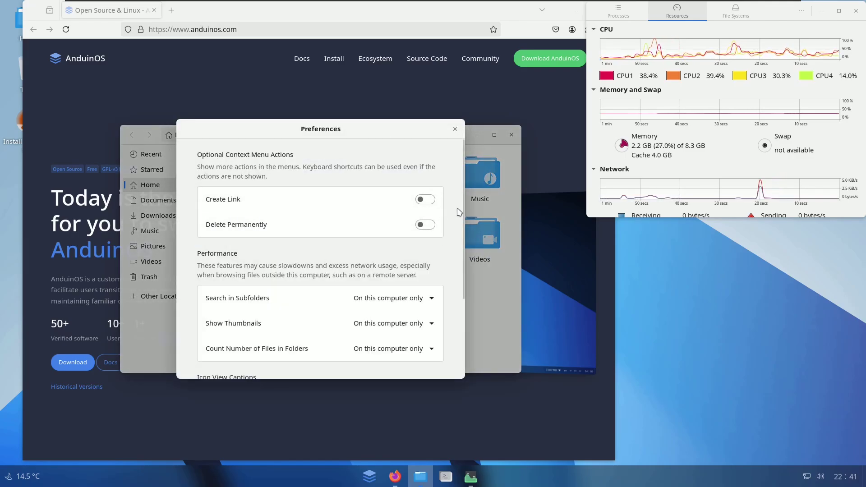
left_click_drag(463, 209, 444, 226)
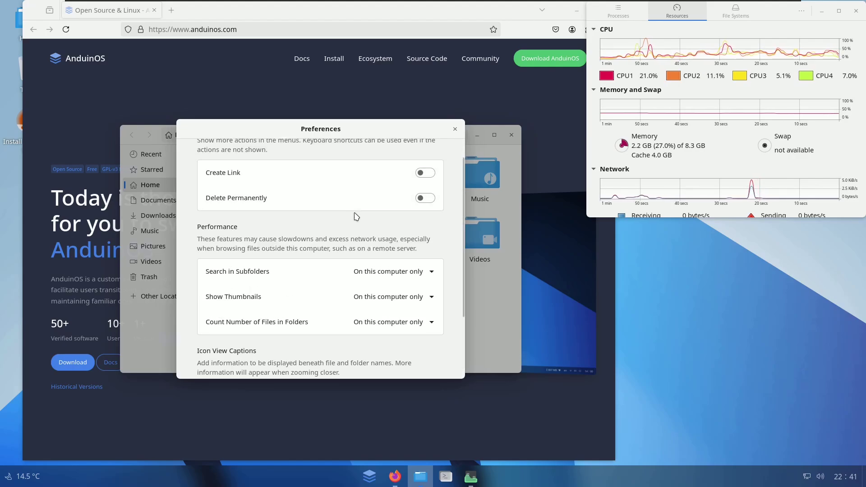
left_click(455, 129)
Step: Close the Files and Firefox windows, leaving only System Monitor open
left_click(511, 135)
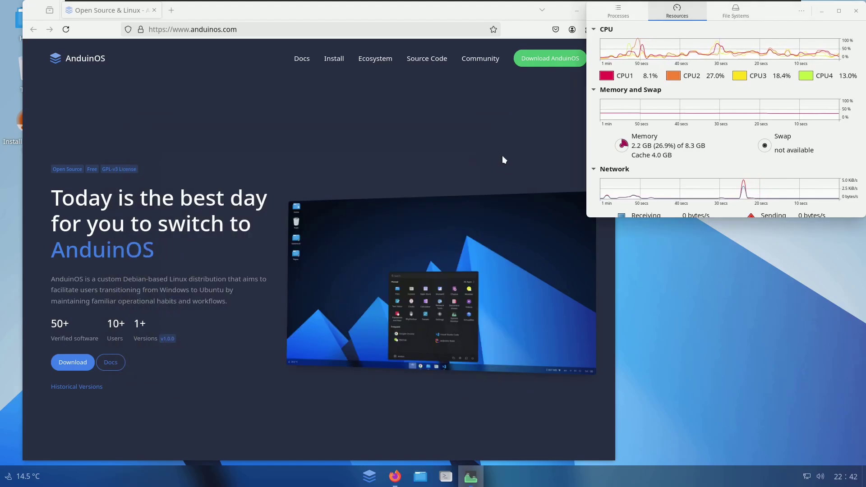
left_click(518, 102)
left_click(607, 11)
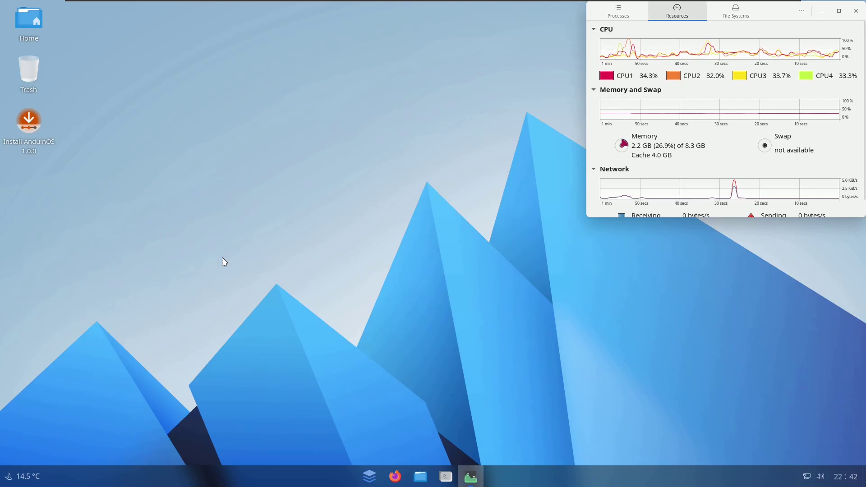
Step: Maximize System Monitor, examine the resource graphs, running processes and file systems, and close it
left_click(839, 11)
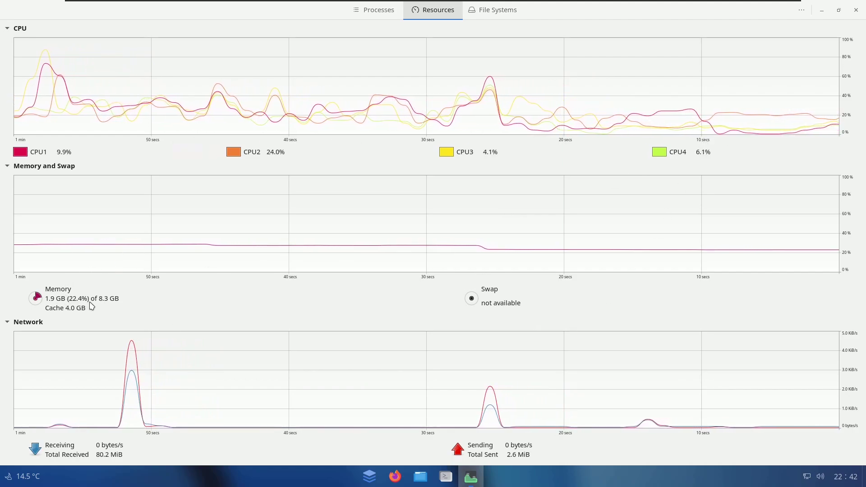
left_click(382, 15)
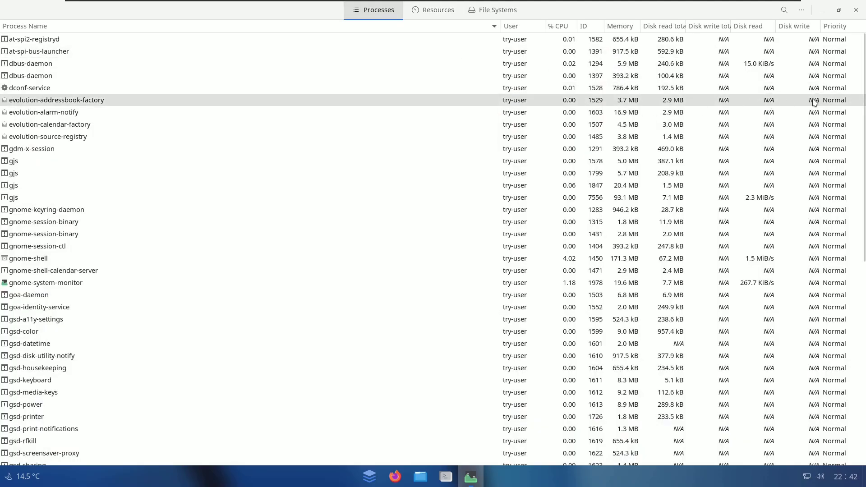
left_click_drag(860, 104, 831, 74)
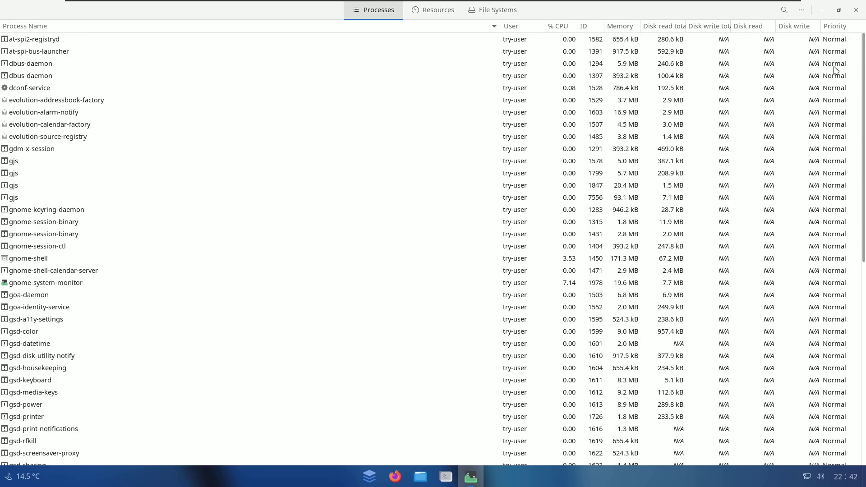
left_click(452, 14)
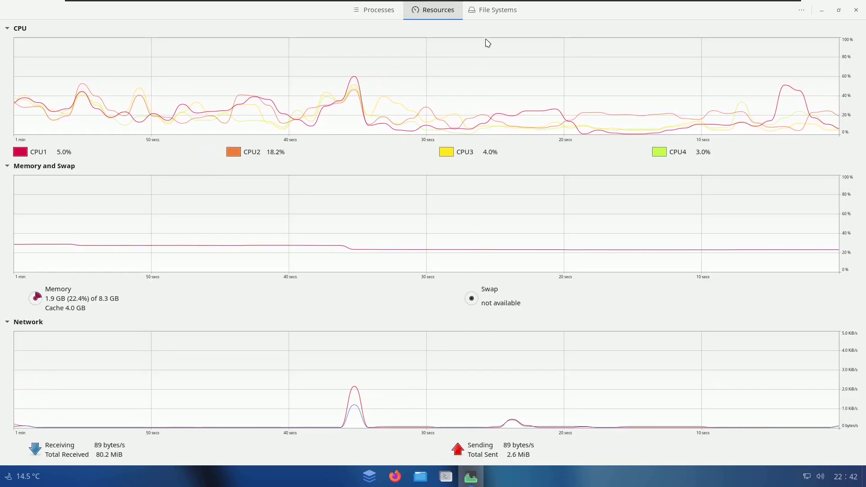
left_click(488, 17)
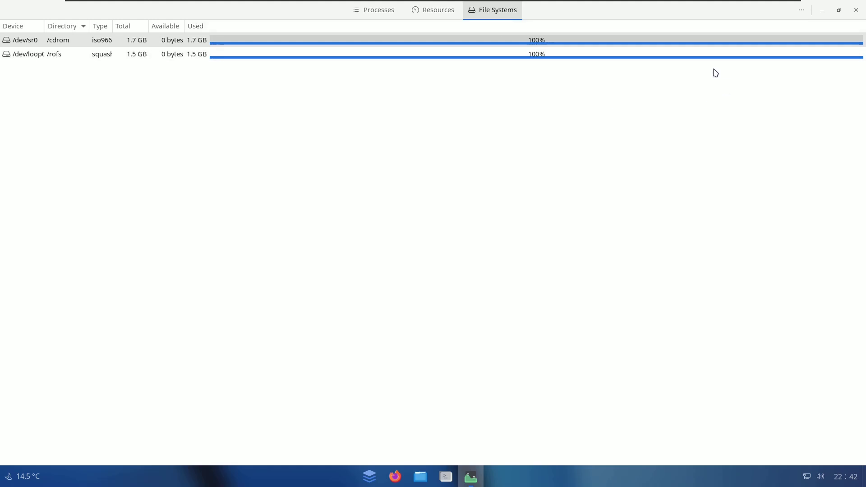
left_click(426, 18)
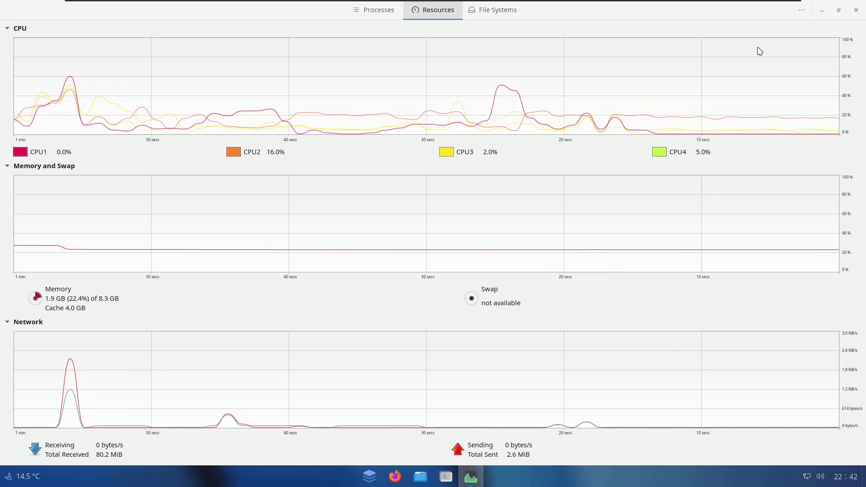
left_click(855, 9)
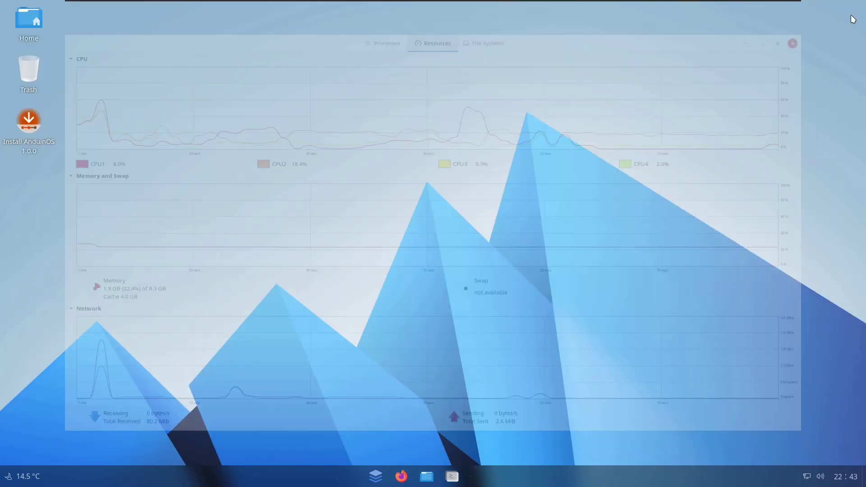
Step: Log out of the AnduinOS live session and confirm the logout
left_click(382, 476)
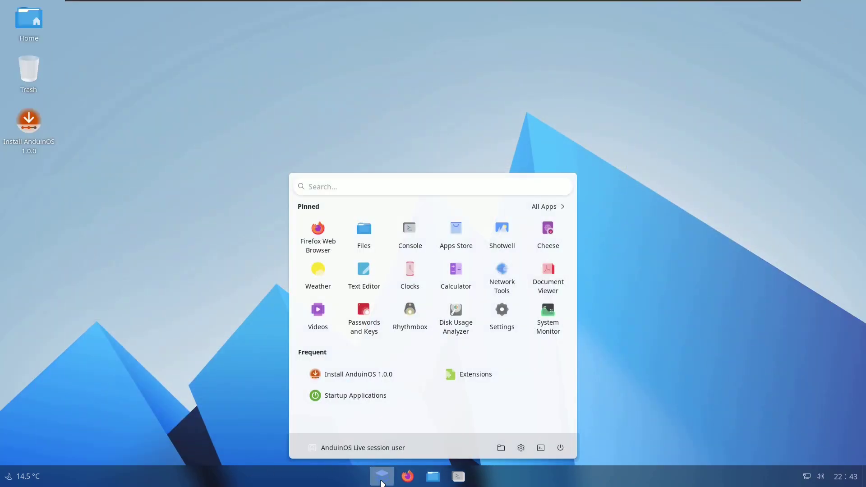
left_click(560, 448)
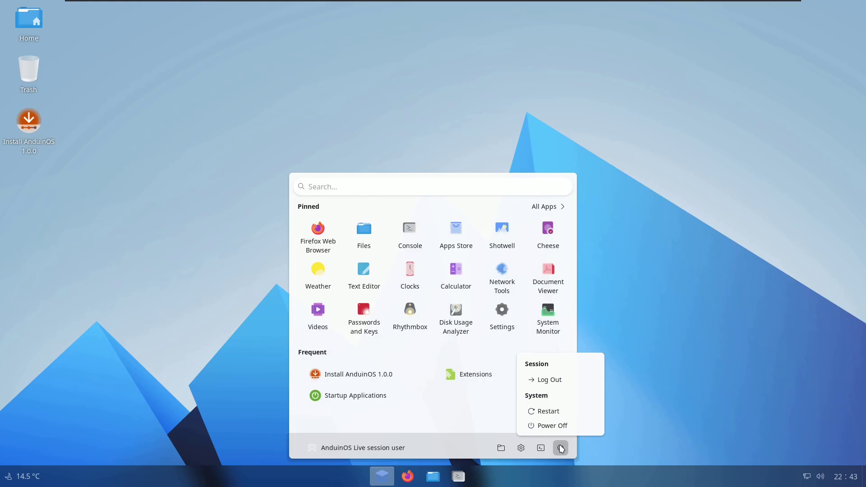
left_click(554, 383)
left_click(475, 274)
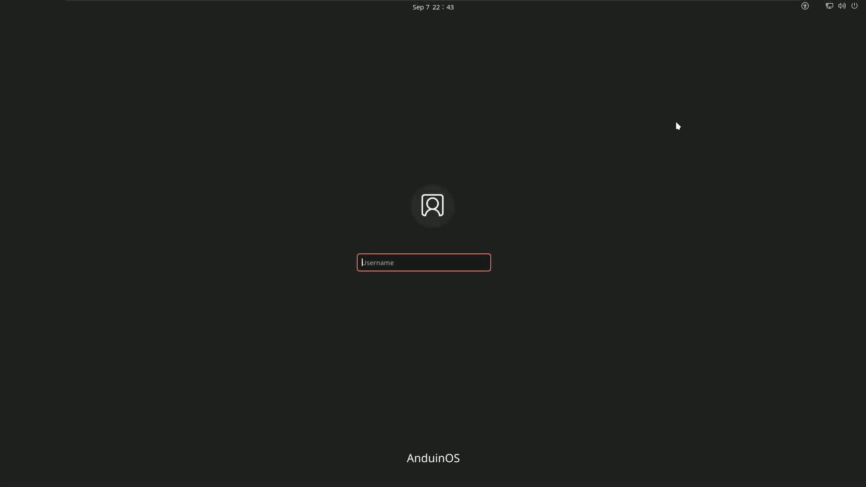
Step: Look at the accessibility options and the system status menu on the login screen
left_click(809, 7)
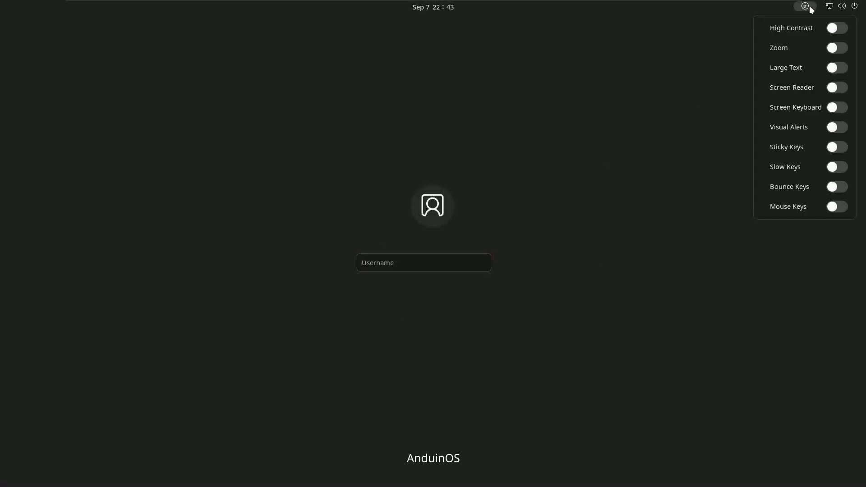
left_click(646, 127)
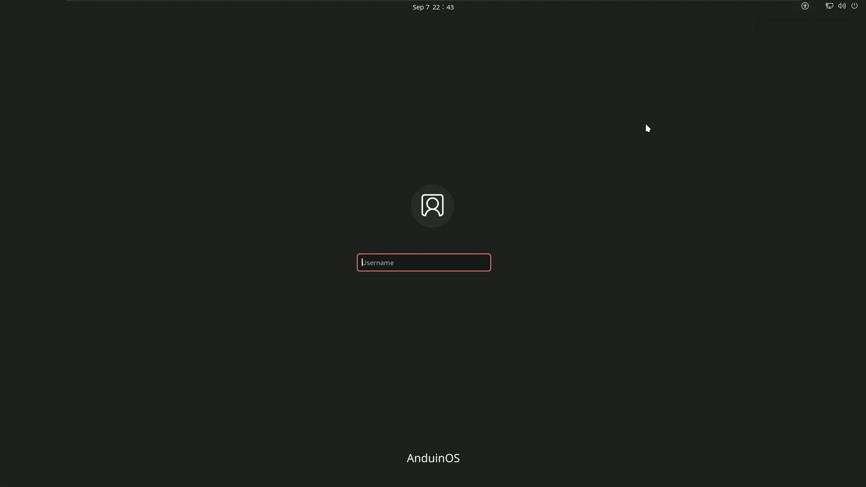
left_click(836, 9)
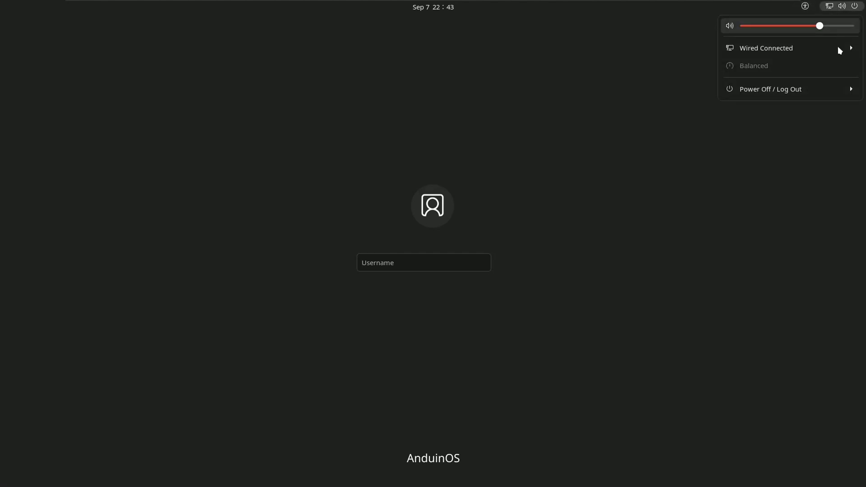
Step: Power off the system from the login screen, confirm the shutdown, and acknowledge the request to remove the installation medium
left_click(679, 234)
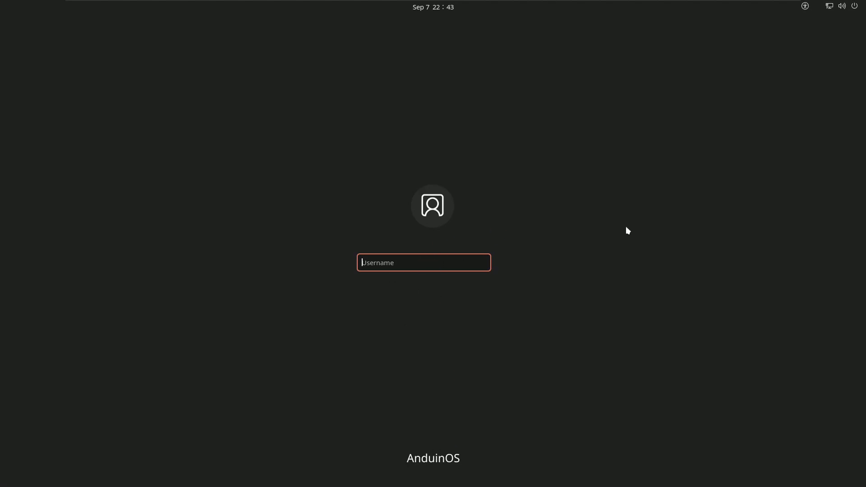
left_click(841, 7)
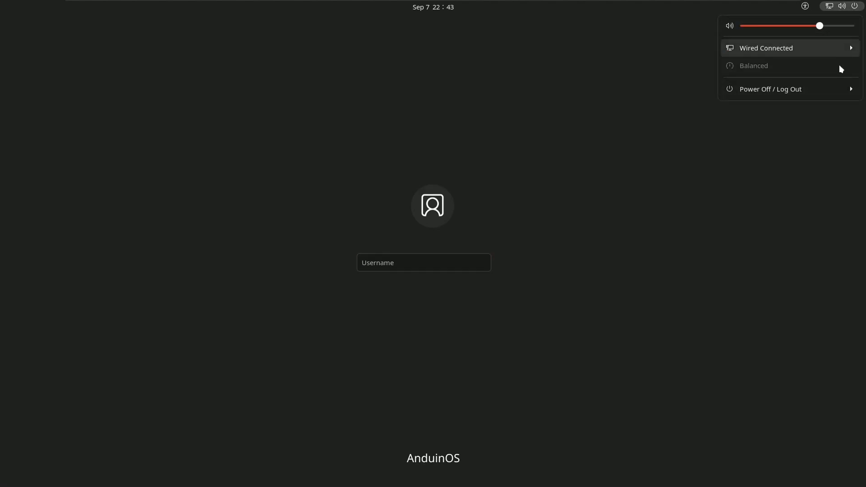
left_click(832, 88)
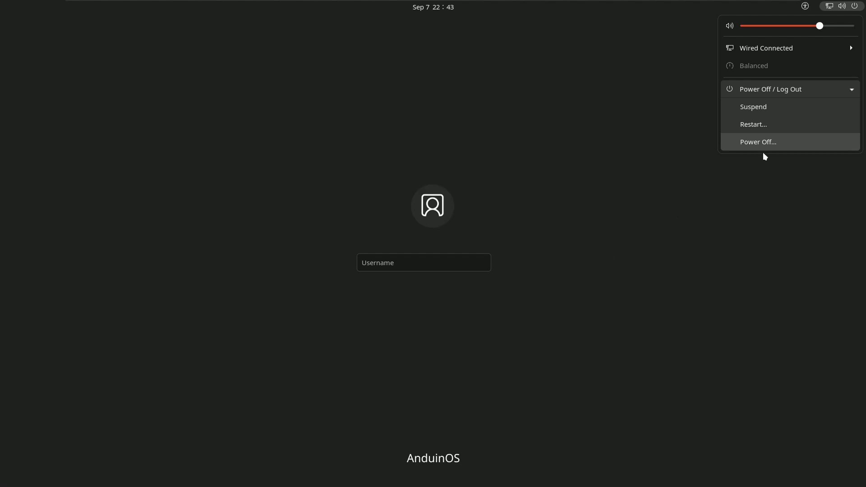
left_click(779, 141)
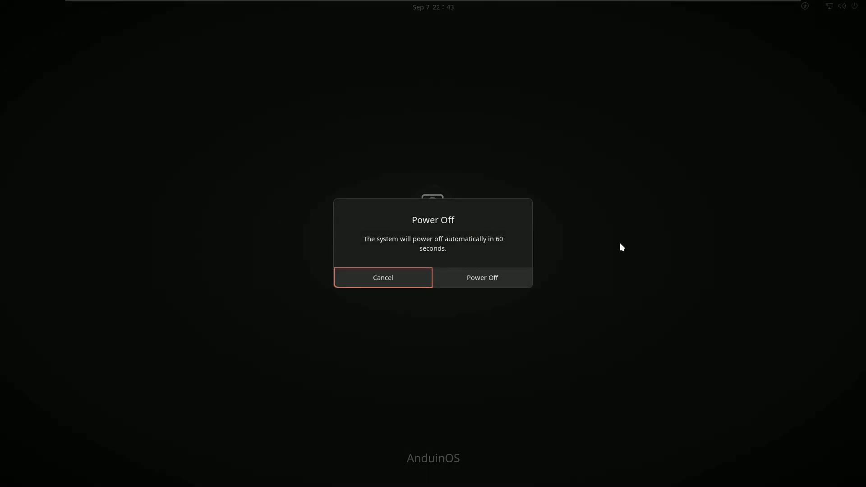
left_click(522, 277)
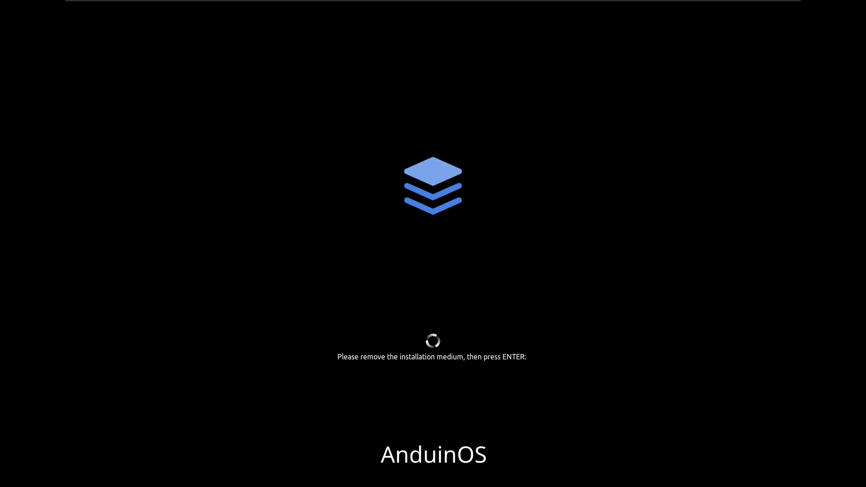
key("Return")
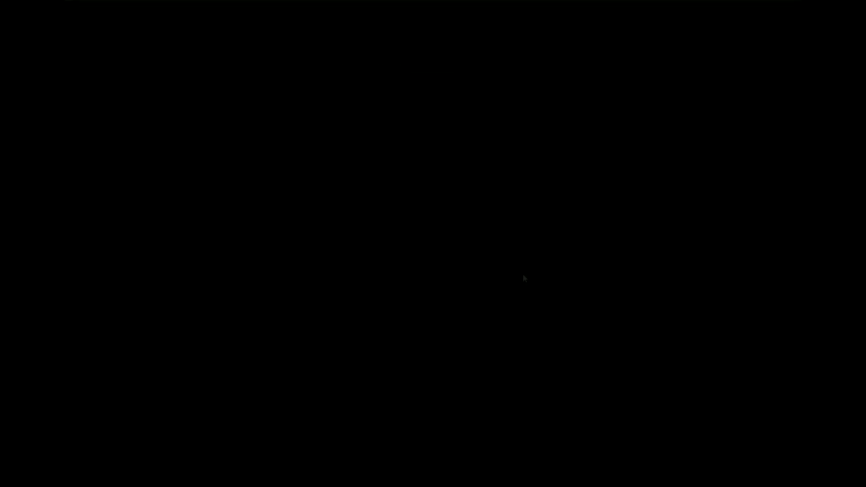